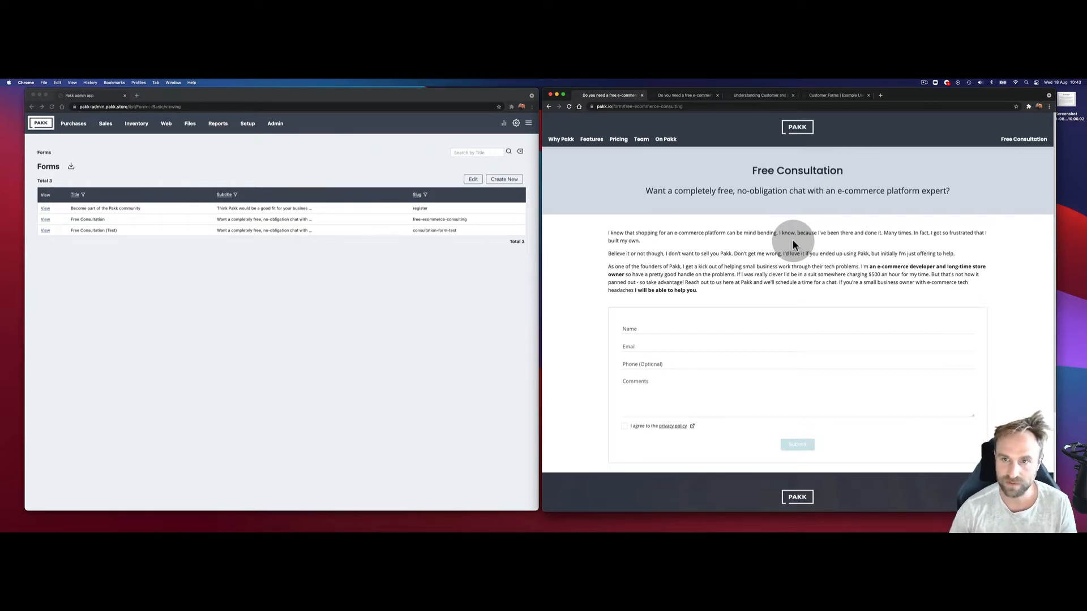
Step: Open the Understanding Customer Forms documentation article and read through it
{"action": "left_click", "coordinate": [687, 96]}
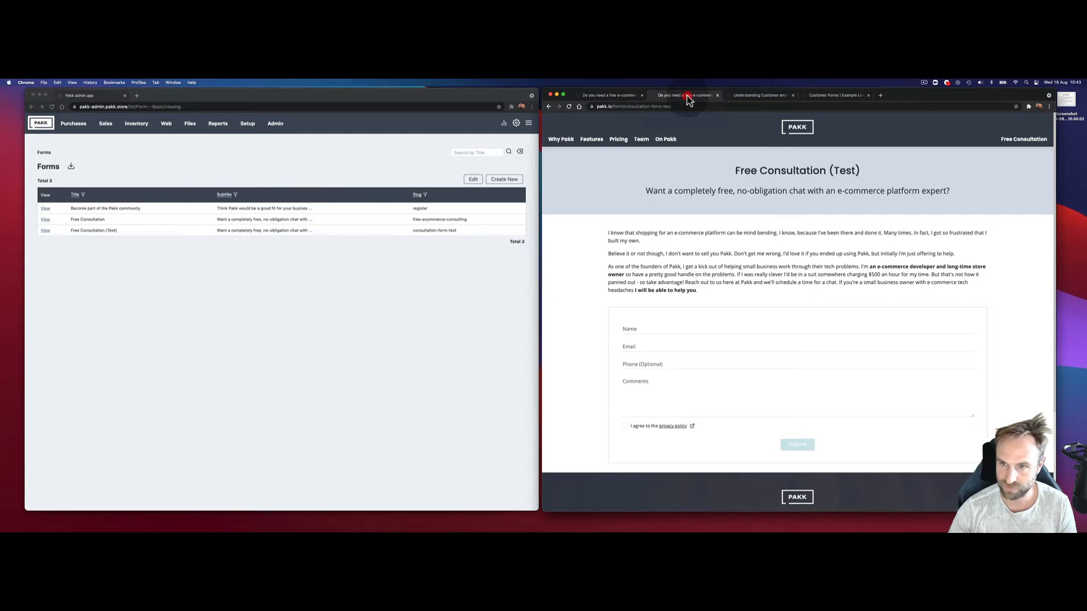
{"action": "left_click", "coordinate": [761, 96]}
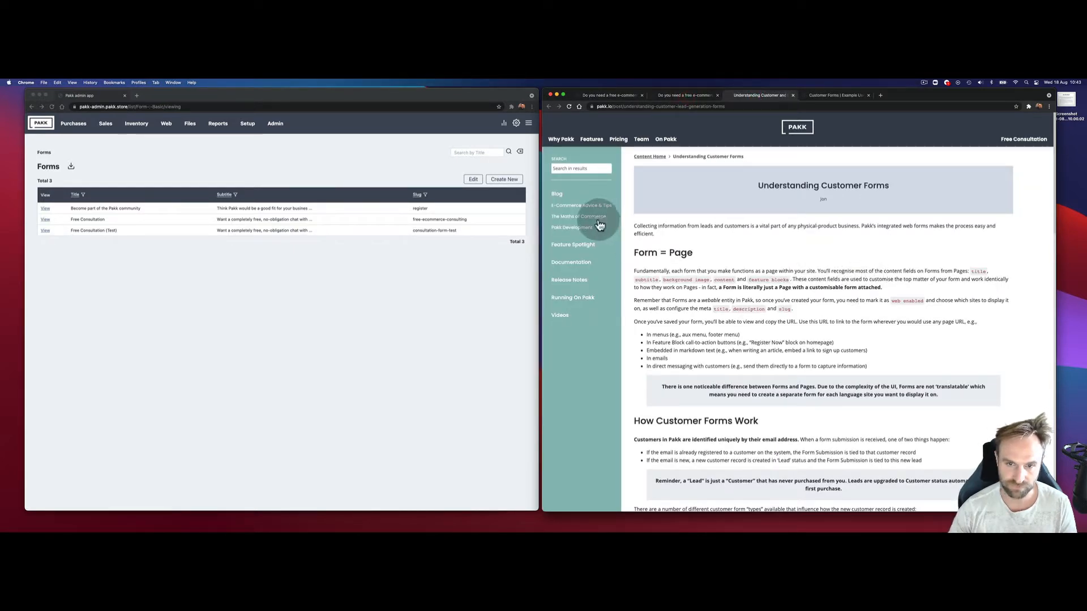
{"action": "left_click", "coordinate": [561, 262]}
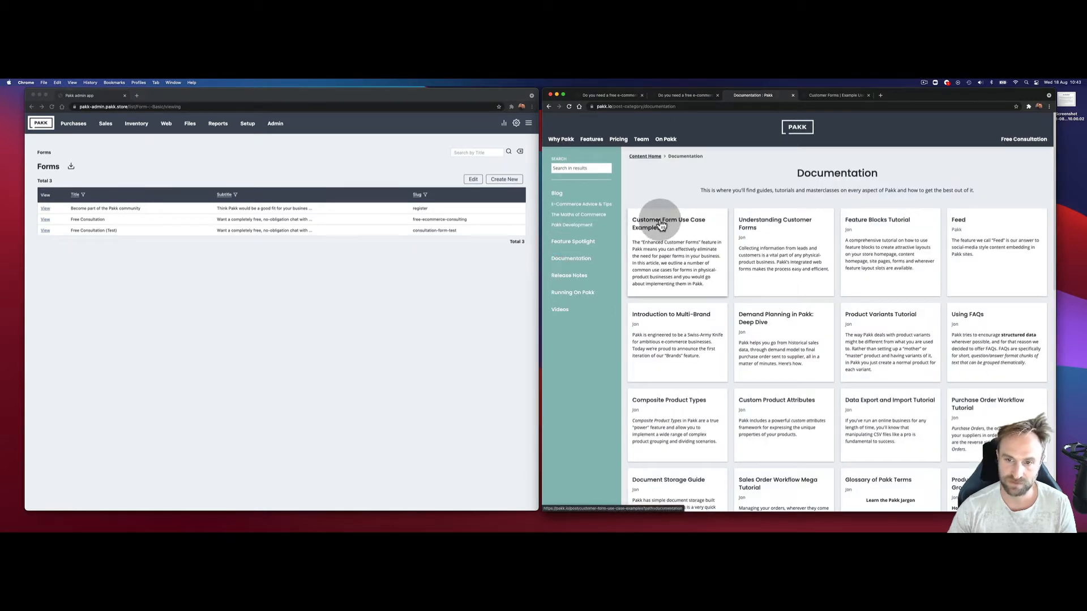
{"action": "left_click", "coordinate": [759, 226]}
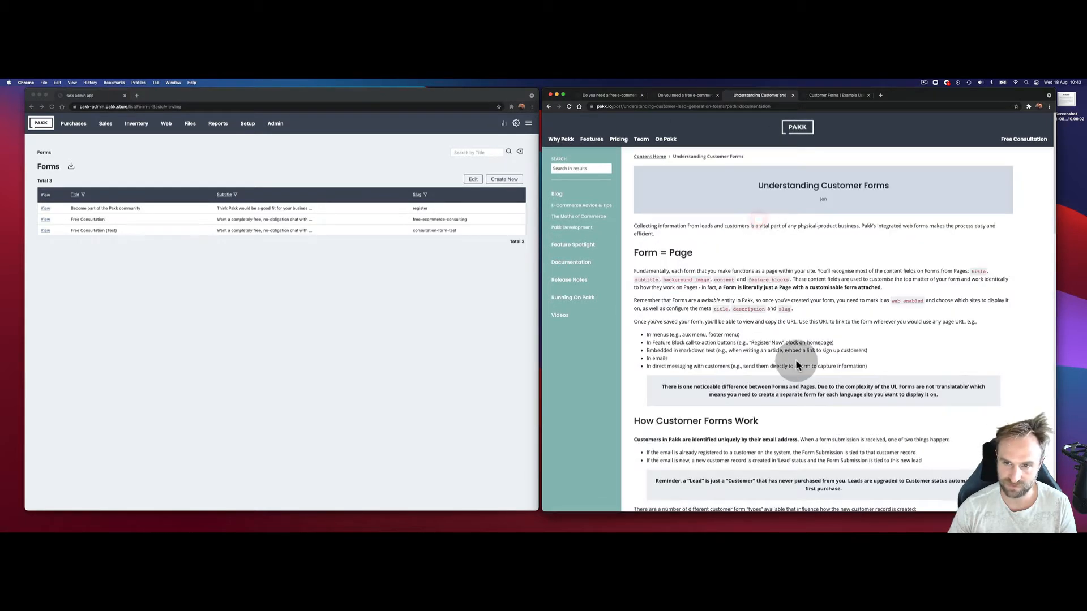
{"action": "scroll", "coordinate": [809, 317], "scroll_direction": "down", "scroll_amount": 5}
{"action": "scroll", "coordinate": [816, 283], "scroll_direction": "down", "scroll_amount": 10}
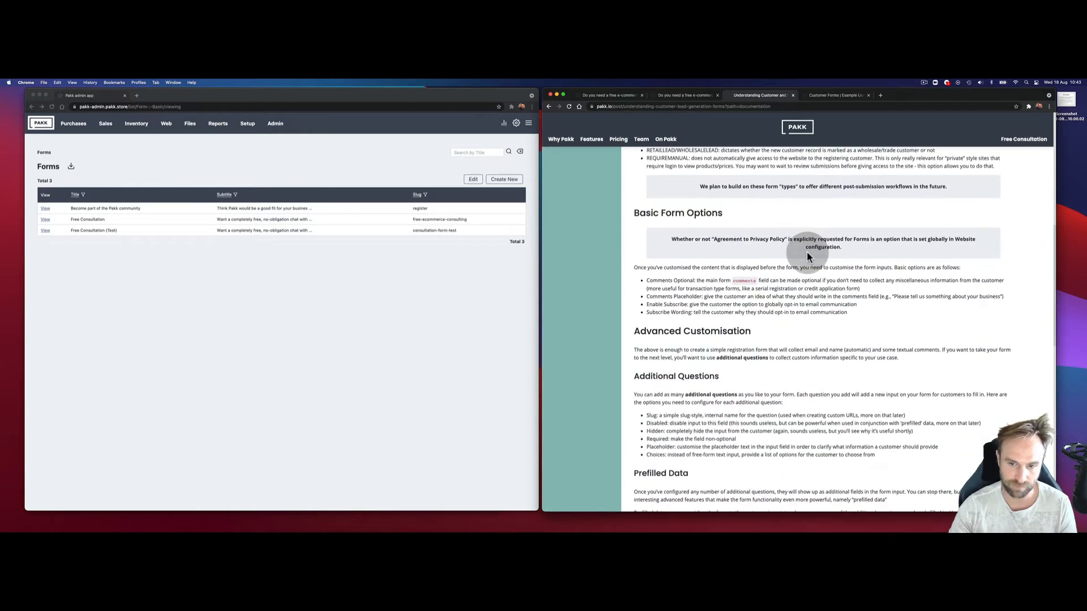
{"action": "scroll", "coordinate": [807, 253], "scroll_direction": "down", "scroll_amount": 6}
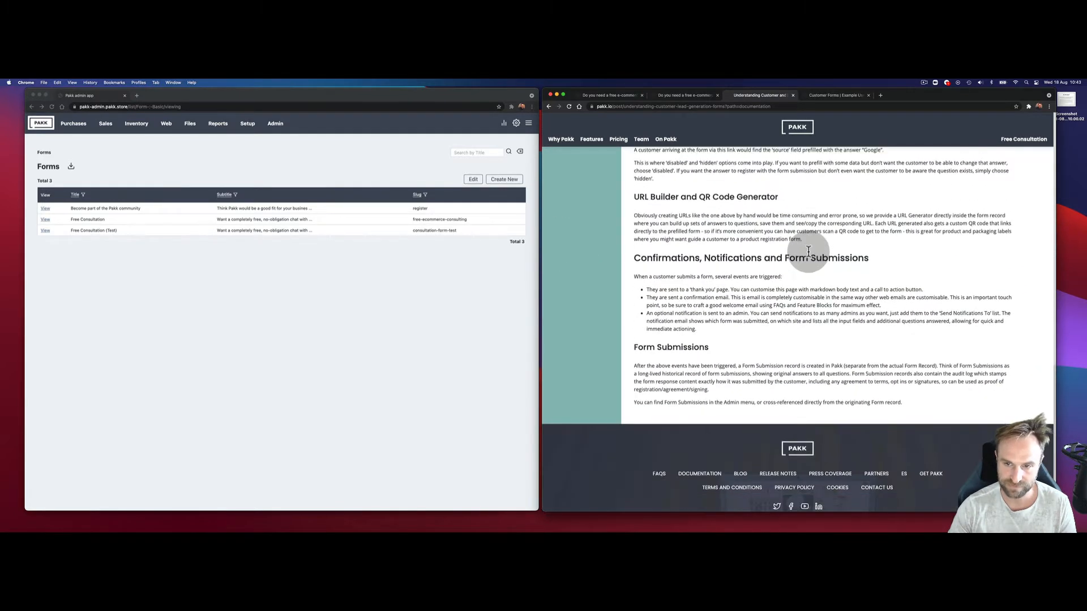
{"action": "scroll", "coordinate": [803, 305], "scroll_direction": "up", "scroll_amount": 20}
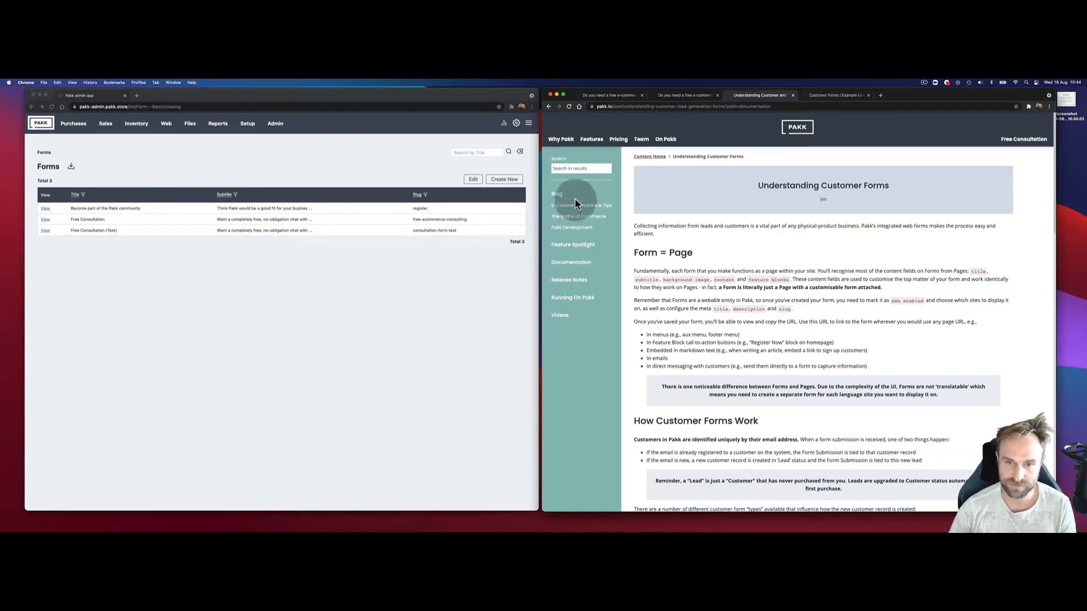
Step: Open the Customer Form Use Case Examples article and scroll to Request for Consultation
{"action": "left_click", "coordinate": [573, 263]}
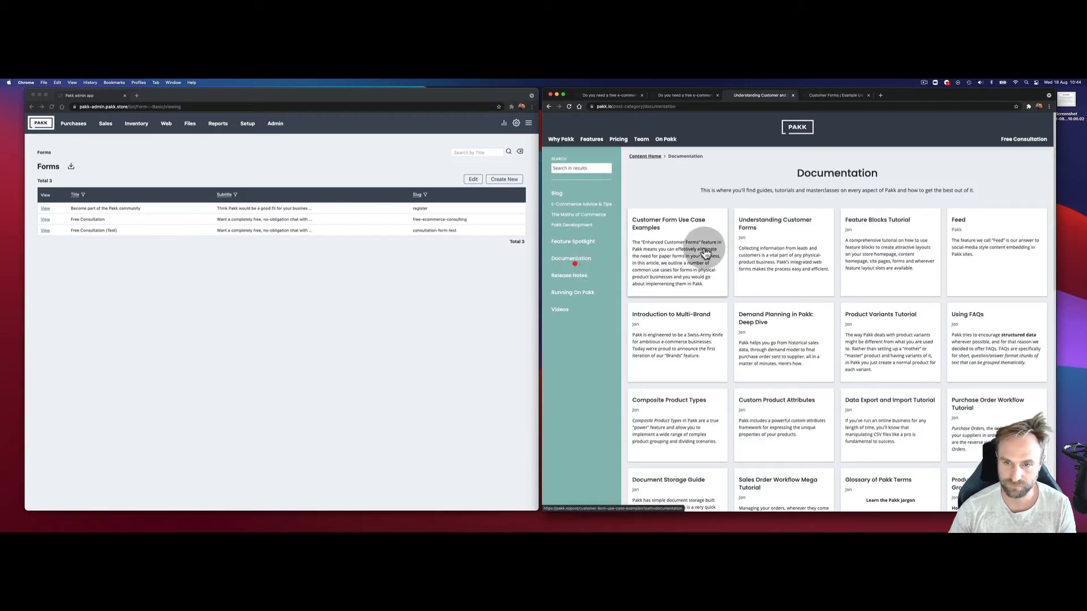
{"action": "left_click", "coordinate": [668, 226]}
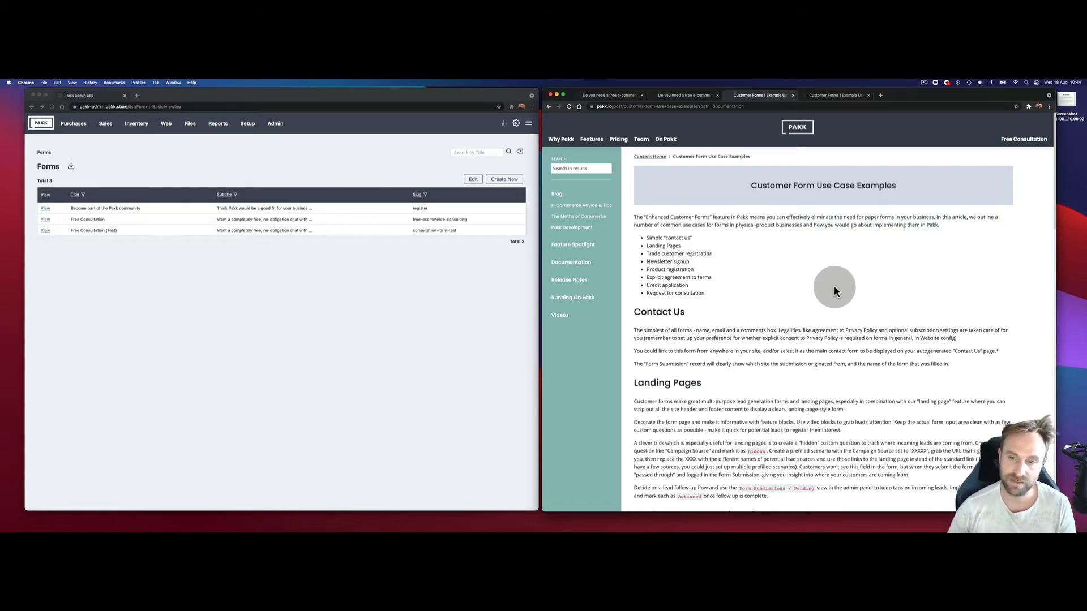
{"action": "scroll", "coordinate": [834, 291], "scroll_direction": "down", "scroll_amount": 5}
{"action": "scroll", "coordinate": [807, 304], "scroll_direction": "down", "scroll_amount": 20}
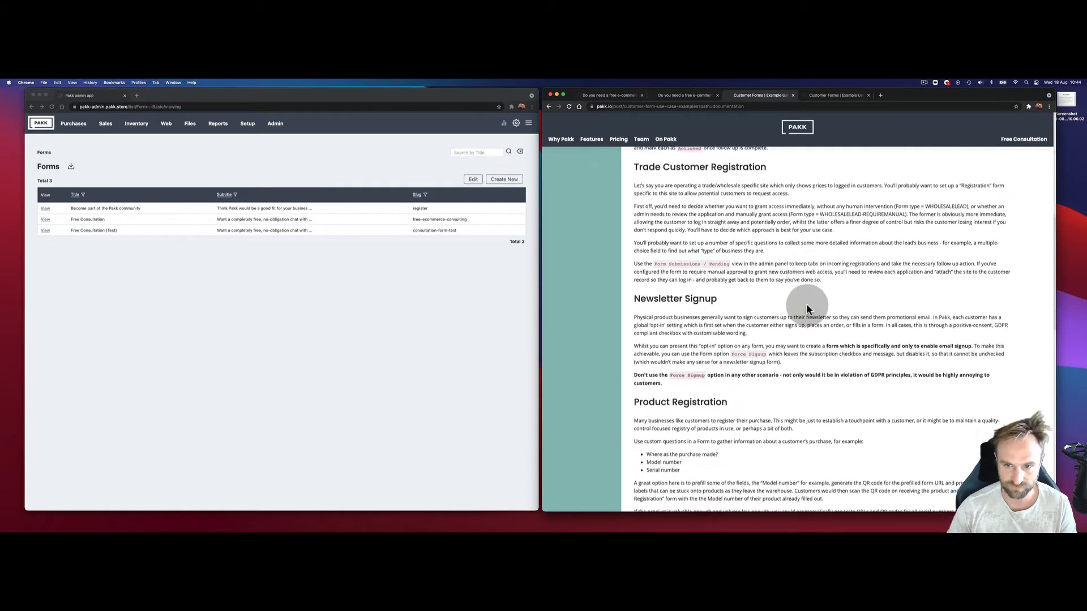
{"action": "scroll", "coordinate": [804, 308], "scroll_direction": "down", "scroll_amount": 1}
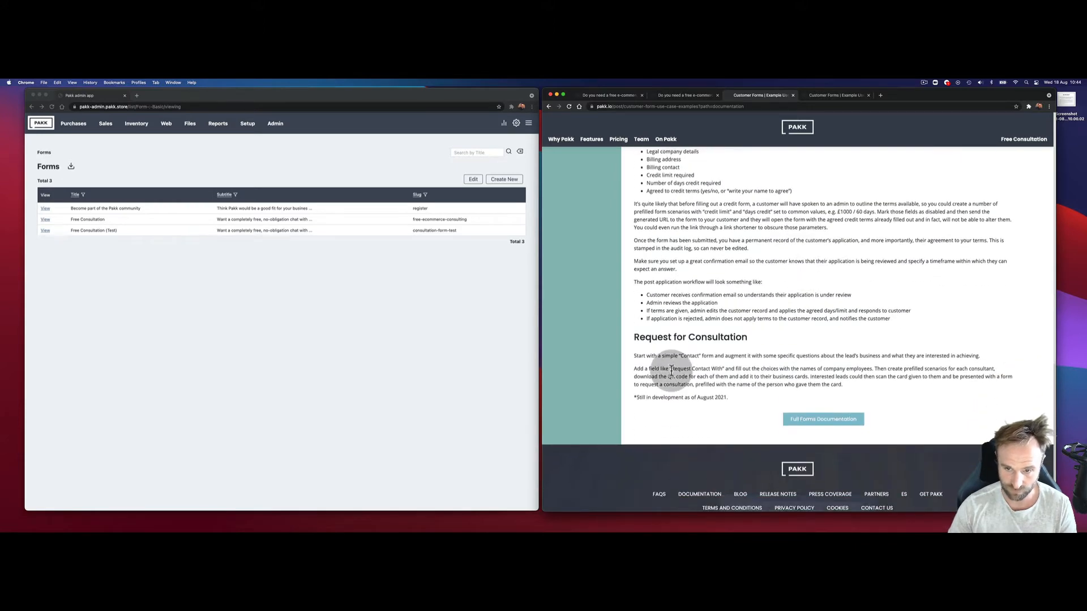
{"action": "scroll", "coordinate": [764, 344], "scroll_direction": "up", "scroll_amount": 3}
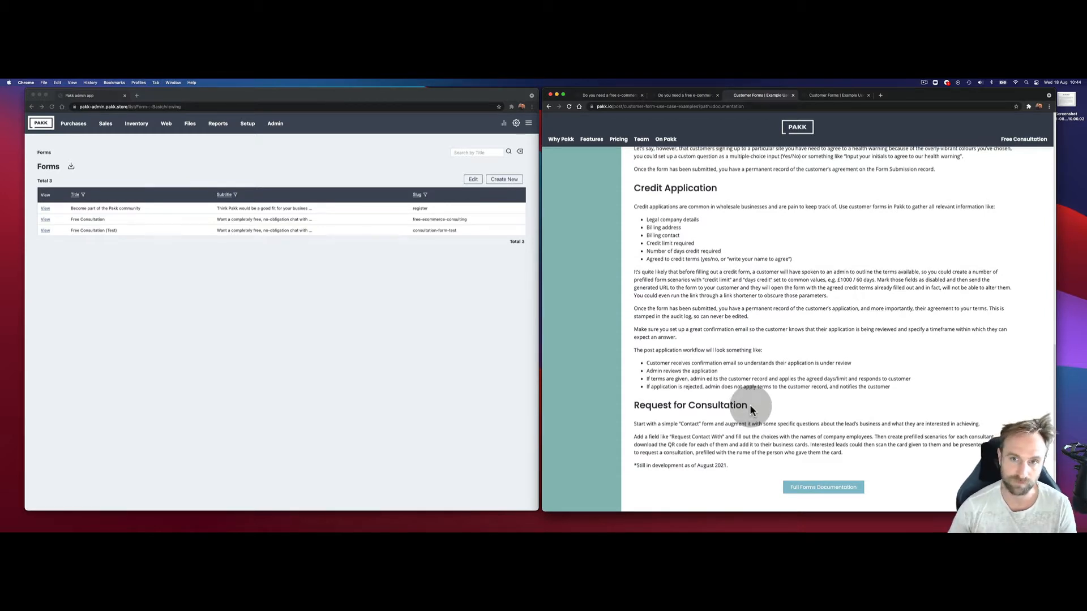
Step: Reach the live Free Consultation page from the pakk.io homepage, then return to the Free Consultation (Test) page
{"action": "left_click", "coordinate": [623, 95]}
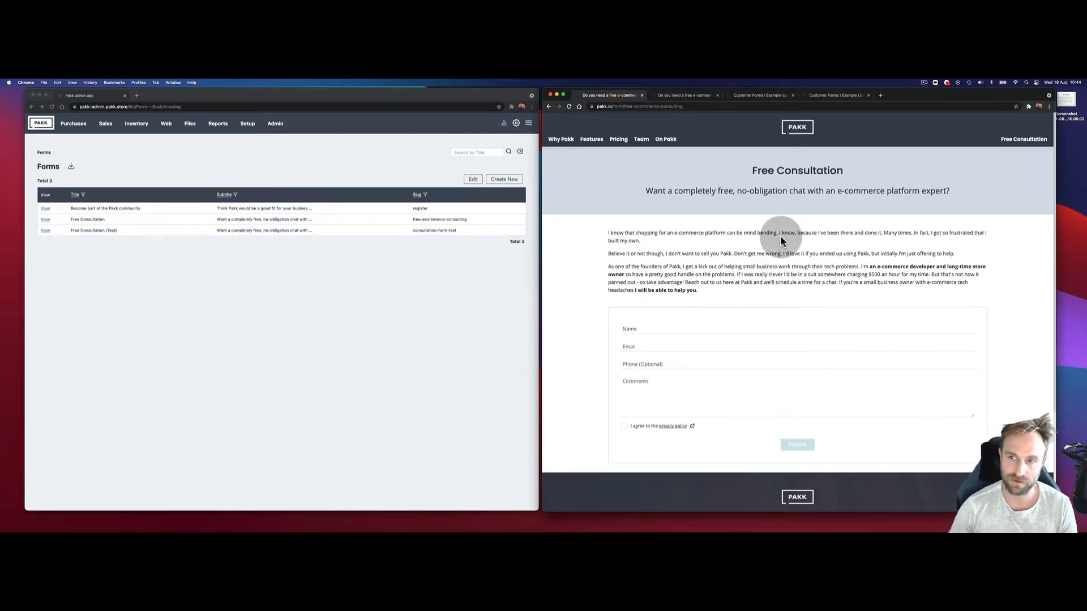
{"action": "left_click", "coordinate": [795, 127]}
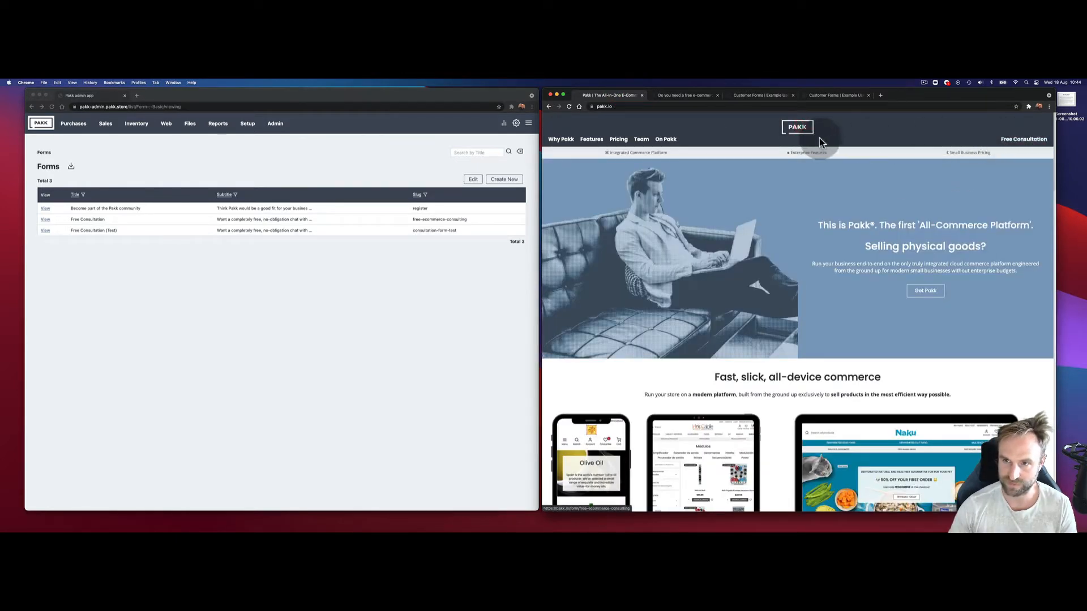
{"action": "left_click", "coordinate": [1019, 139]}
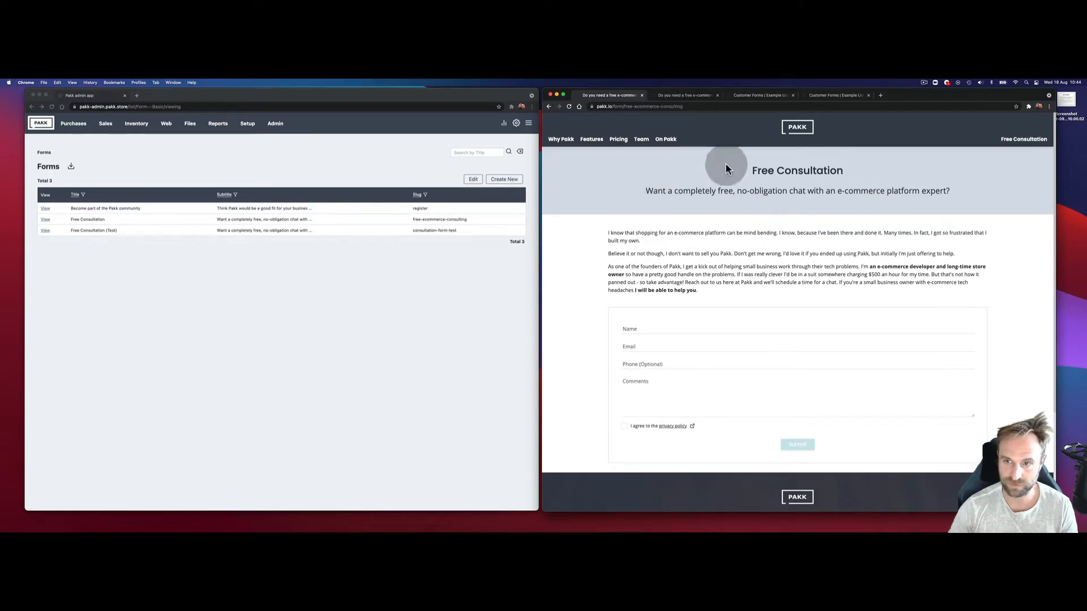
{"action": "left_click", "coordinate": [685, 95]}
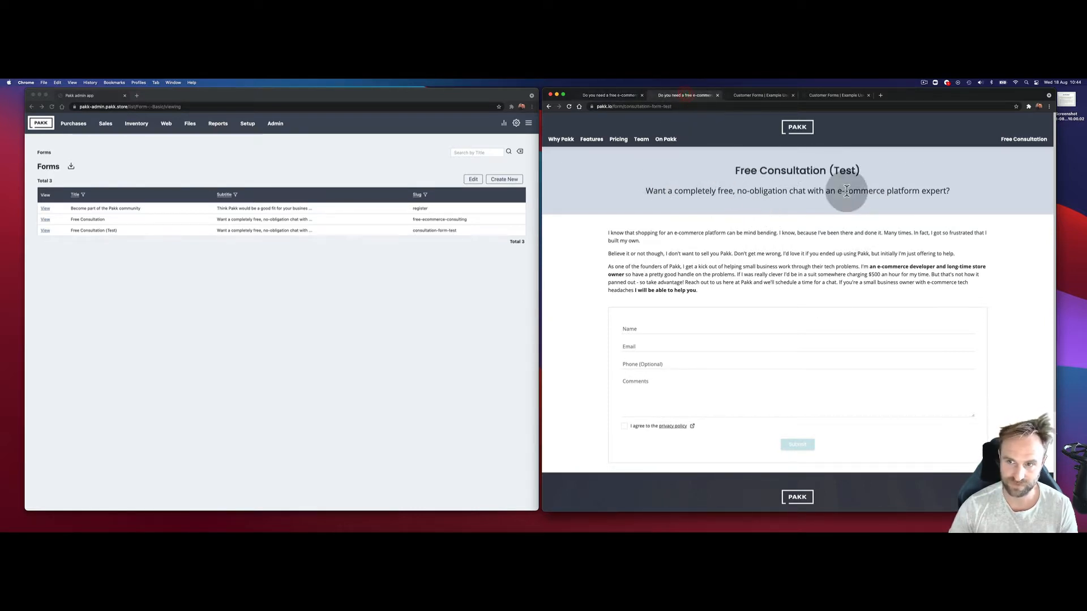
Step: Open the Free Consultation (Test) record from the admin Forms list and scroll to its options
{"action": "left_click", "coordinate": [43, 229]}
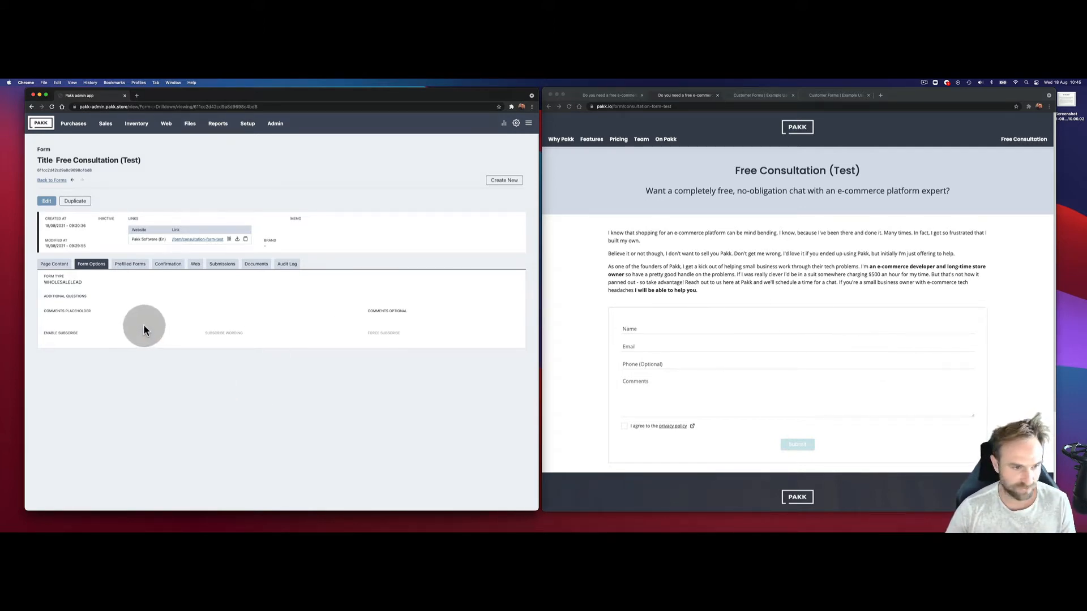
{"action": "scroll", "coordinate": [727, 262], "scroll_direction": "down", "scroll_amount": 1}
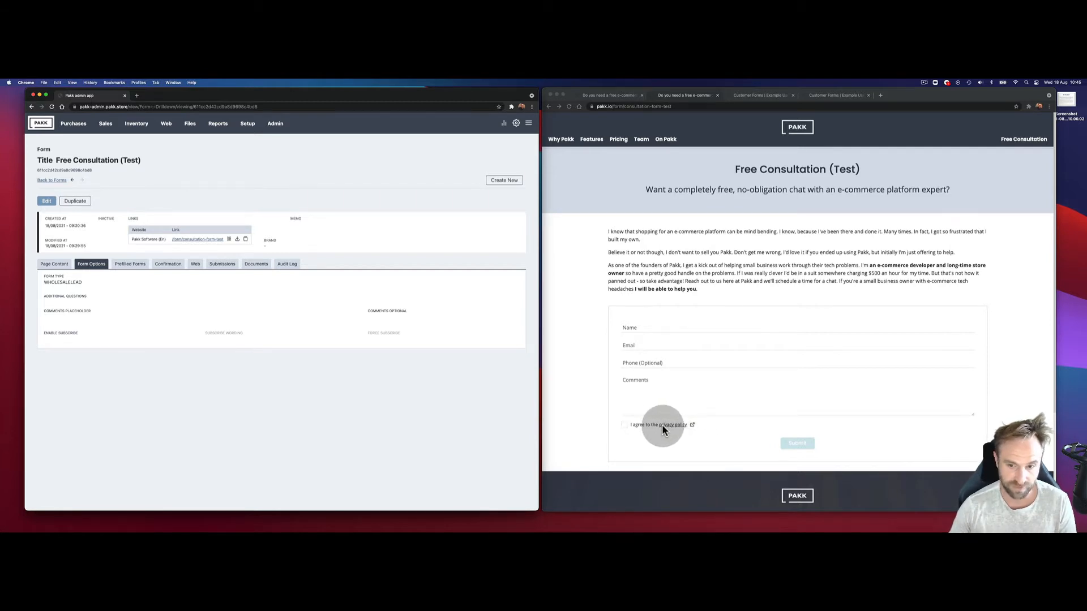
{"action": "left_click", "coordinate": [250, 125]}
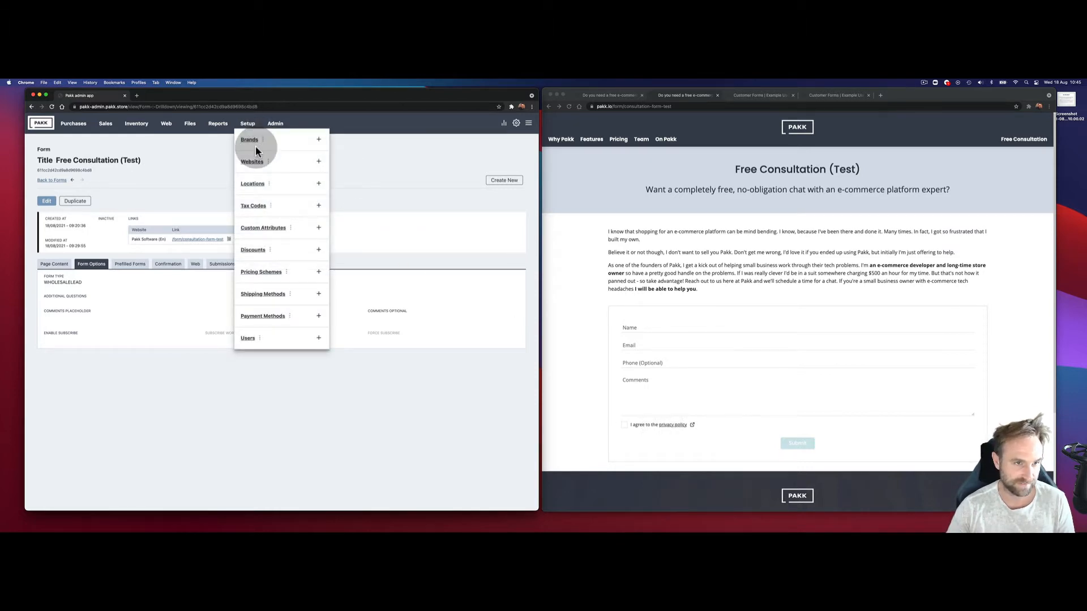
{"action": "left_click", "coordinate": [384, 177]}
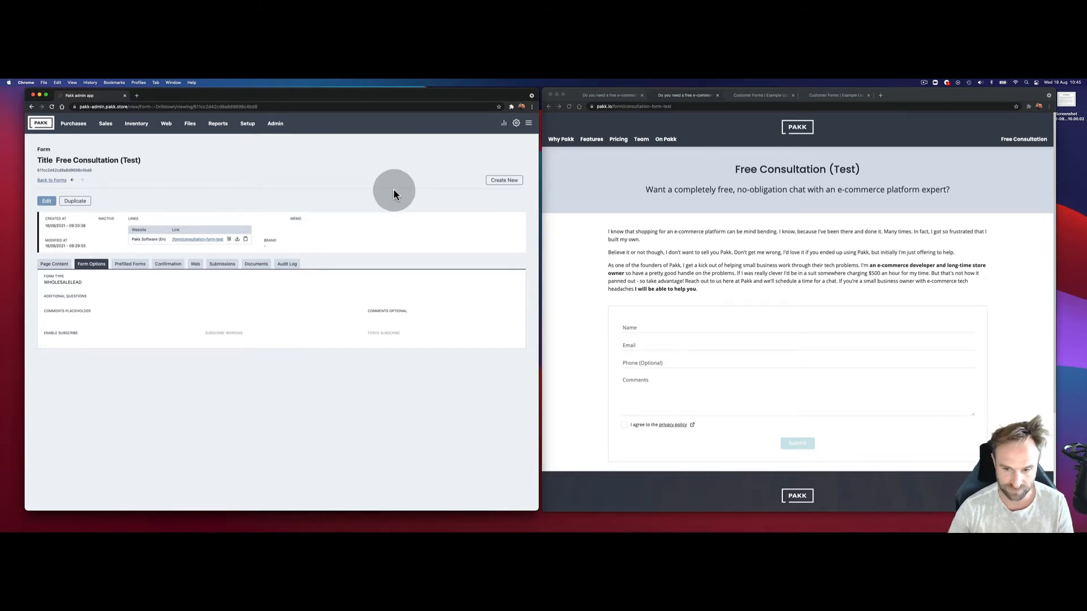
{"action": "left_click", "coordinate": [698, 334]}
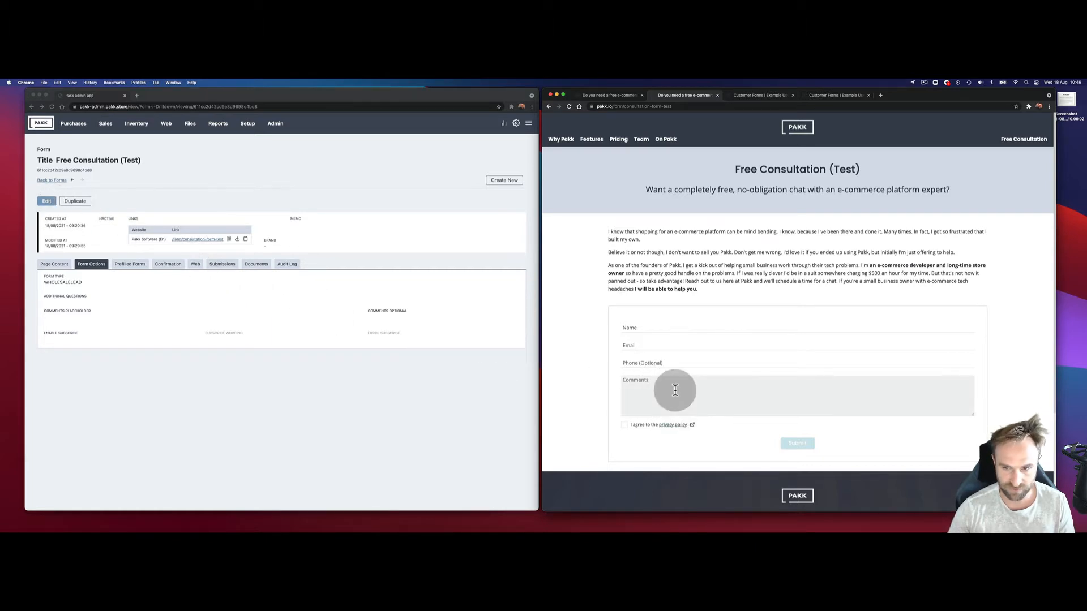
Step: Set the comments placeholder to 'Please tell us something about your business'
{"action": "left_click", "coordinate": [46, 201]}
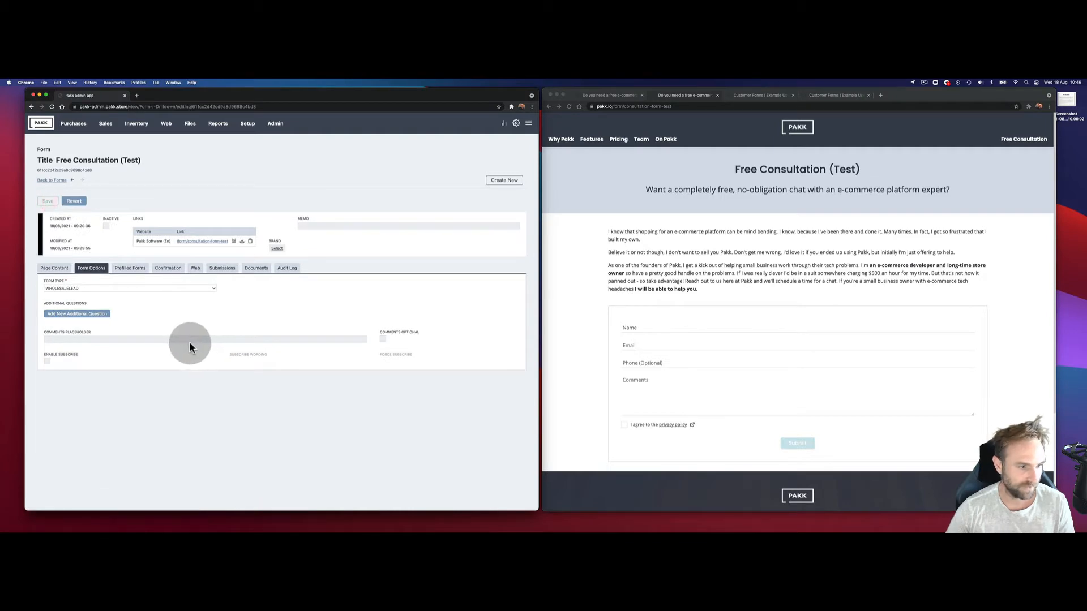
{"action": "left_click", "coordinate": [191, 339]}
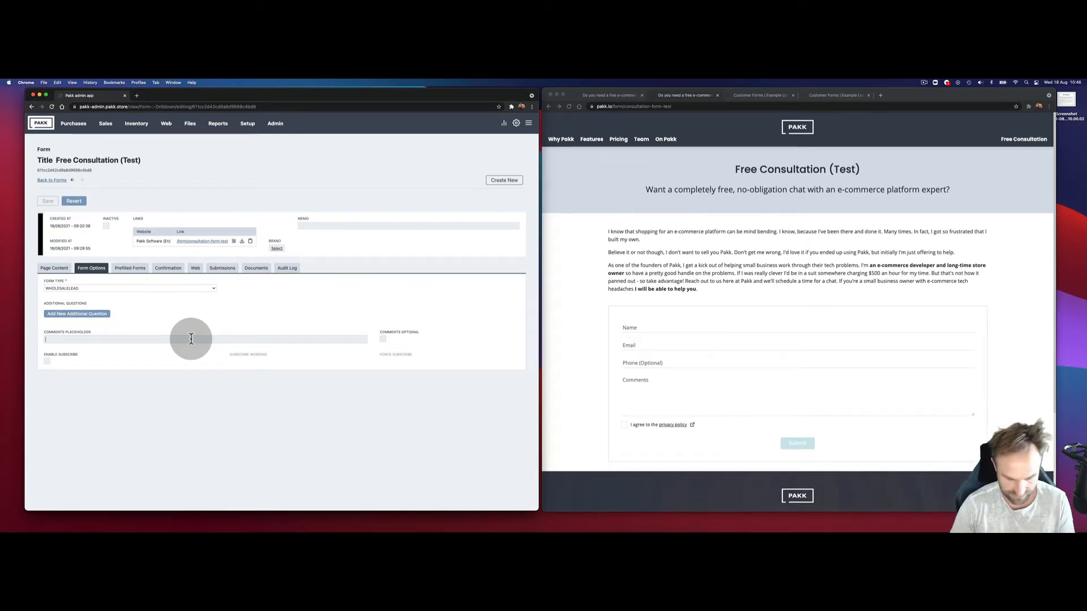
{"action": "type", "text": "Please tell"}
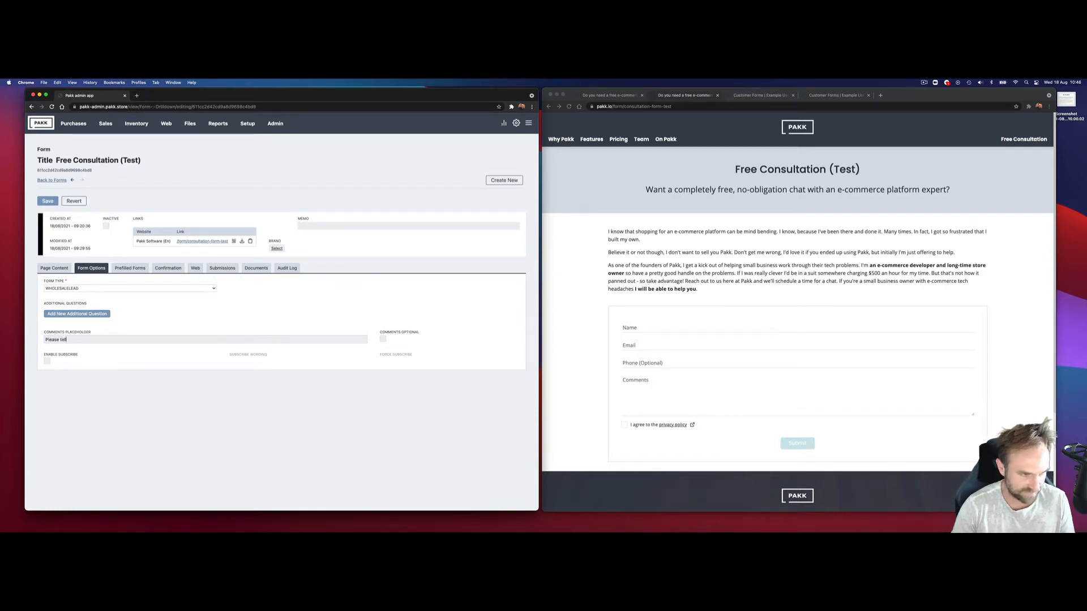
{"action": "type", "text": " us something about your business"}
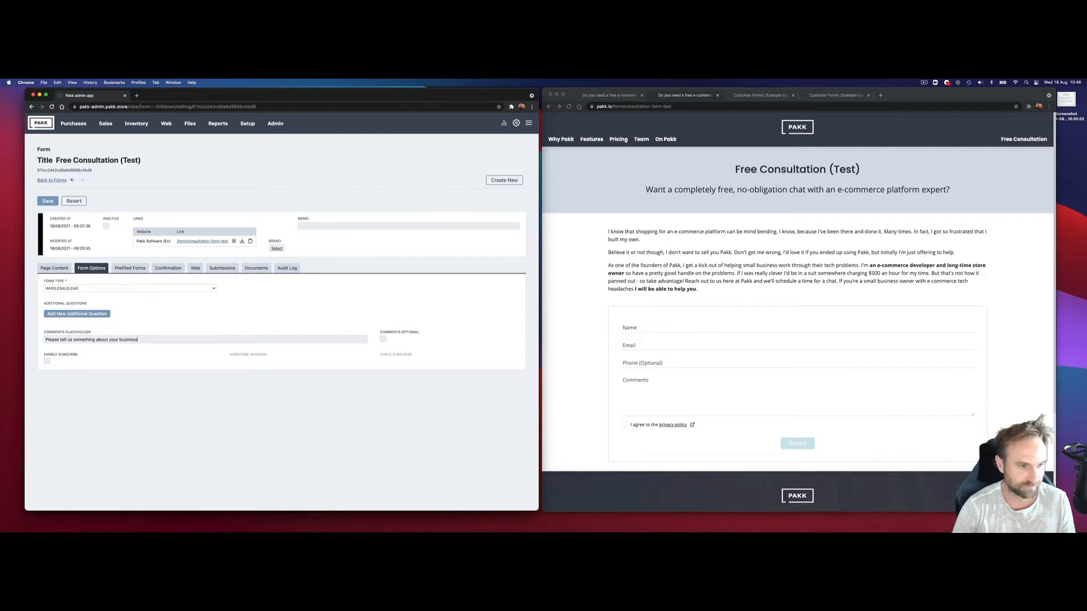
{"action": "left_click", "coordinate": [48, 362]}
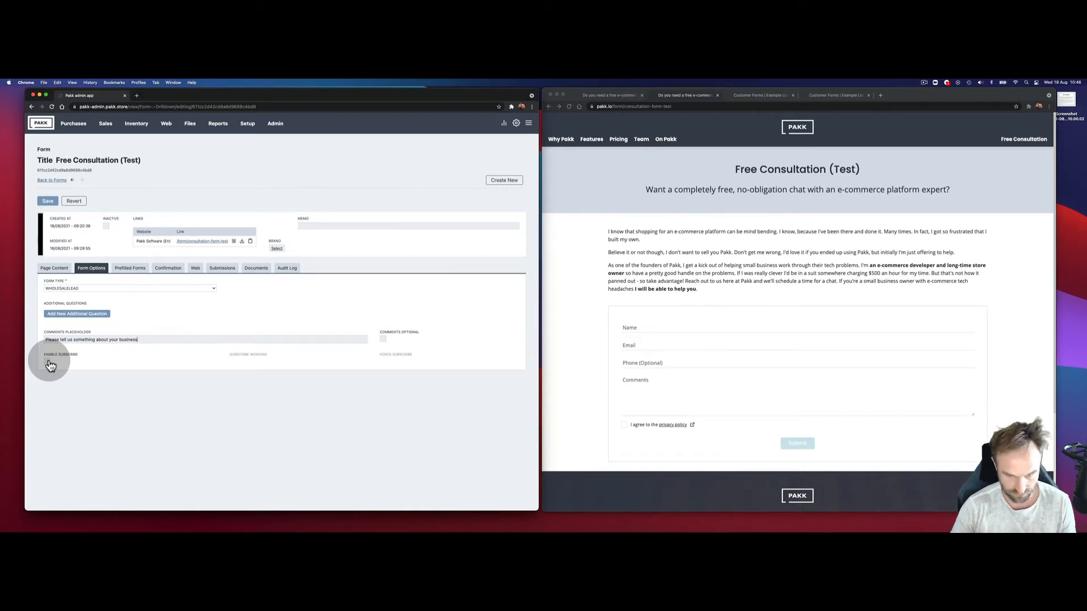
Step: Enable subscribe with wording 'Is it OK if we send you occasional news about Pakk?' and save
{"action": "left_click", "coordinate": [48, 363]}
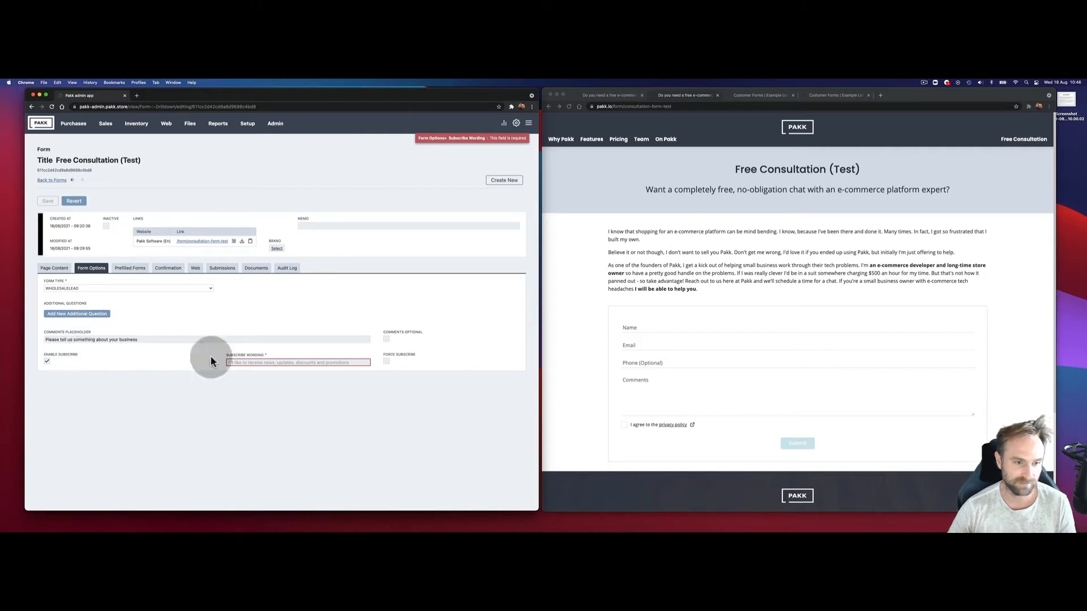
{"action": "left_click", "coordinate": [300, 362]}
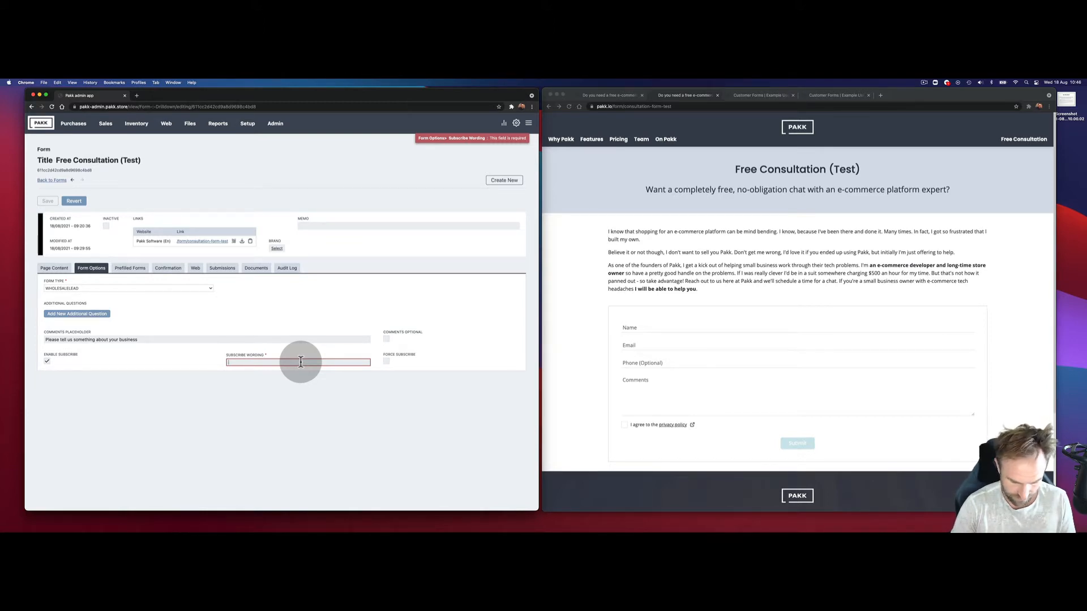
{"action": "type", "text": "I"}
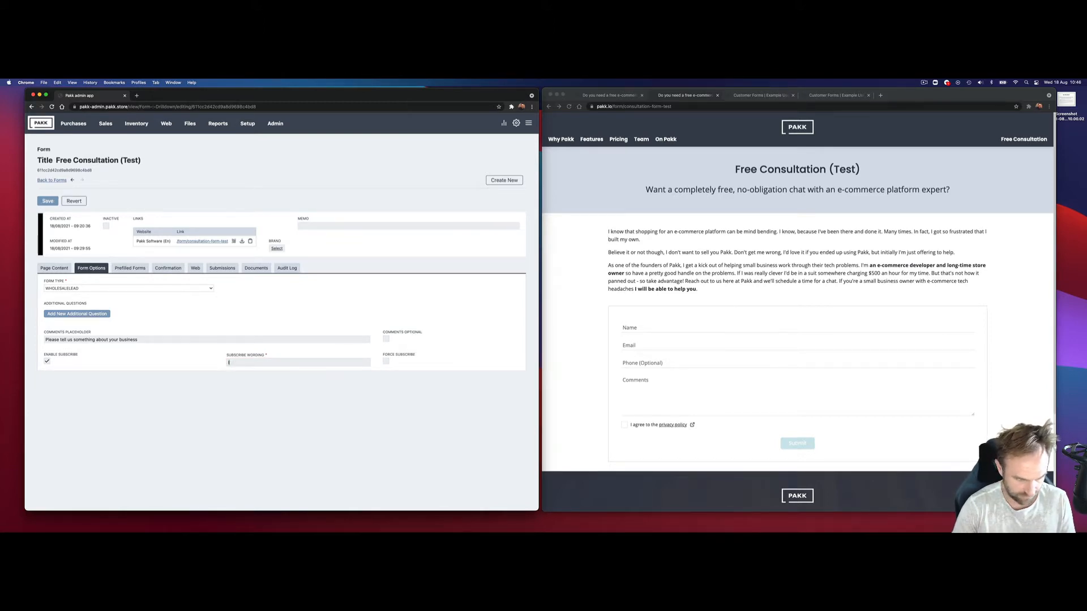
{"action": "type", "text": "s it OK if"}
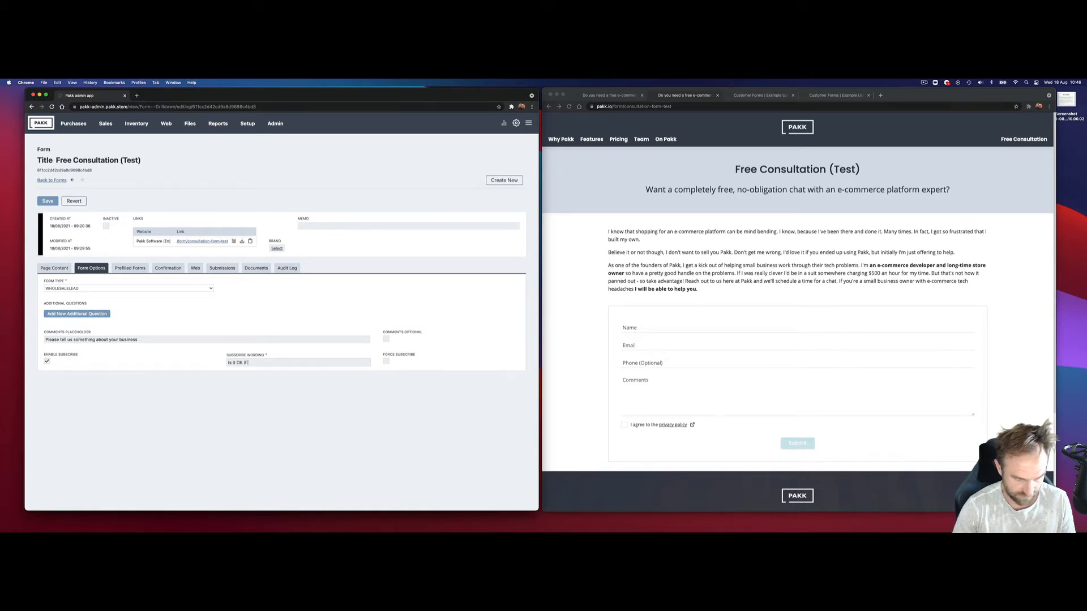
{"action": "type", "text": " we send you occ"}
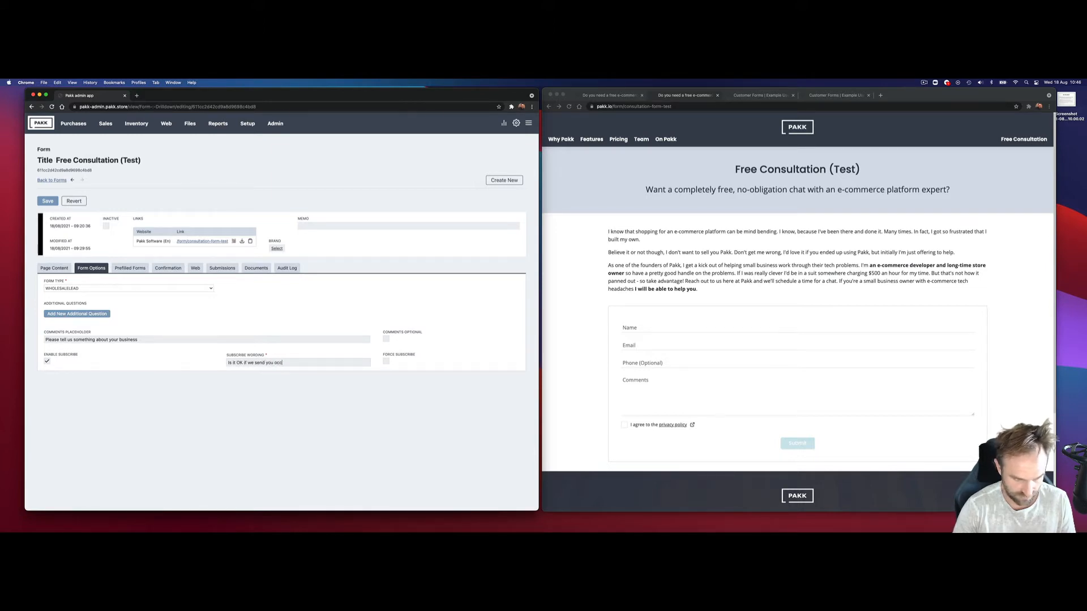
{"action": "type", "text": "assional news about PAkk?"}
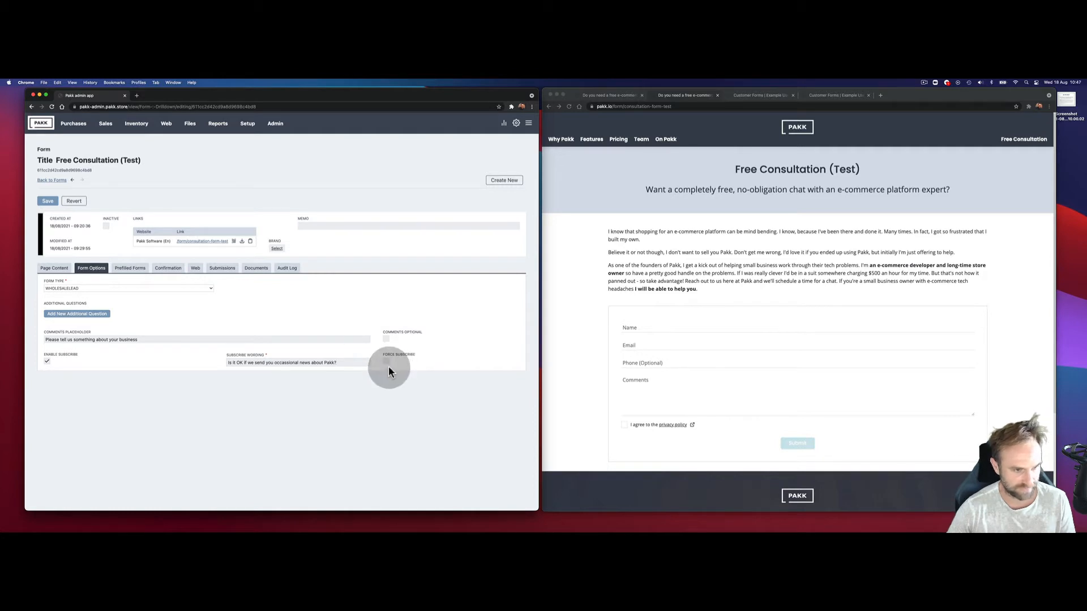
{"action": "left_click_drag", "start_coordinate": [388, 371], "coordinate": [320, 372]}
{"action": "left_click", "coordinate": [48, 200]}
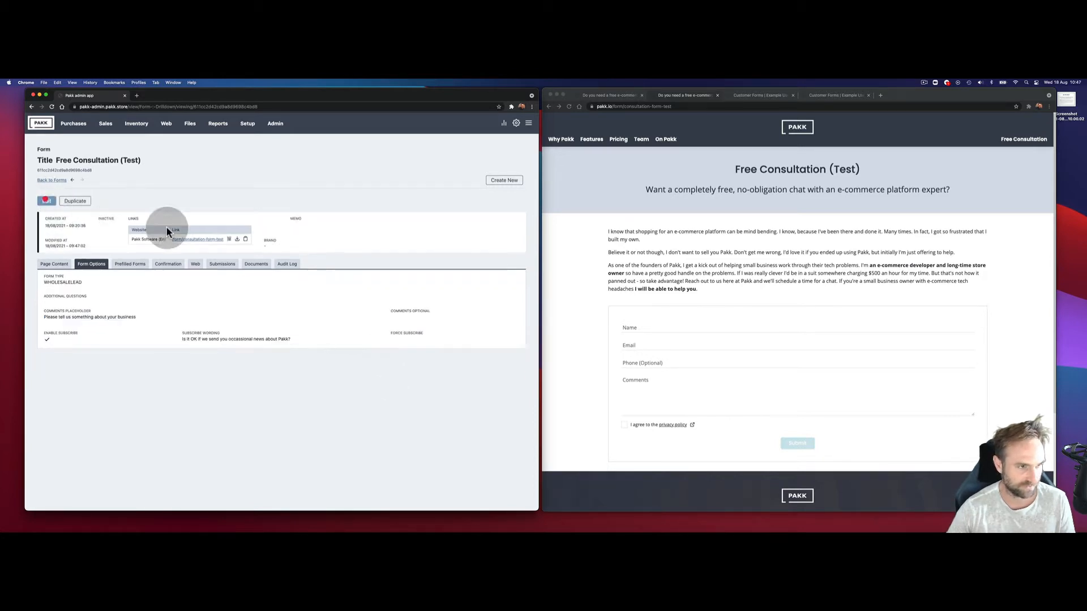
Step: Reload the public form and fill in a test name, email, phone and comment 'I have a business', ticking both boxes
{"action": "left_click", "coordinate": [643, 160]}
{"action": "key", "text": "super+r"}
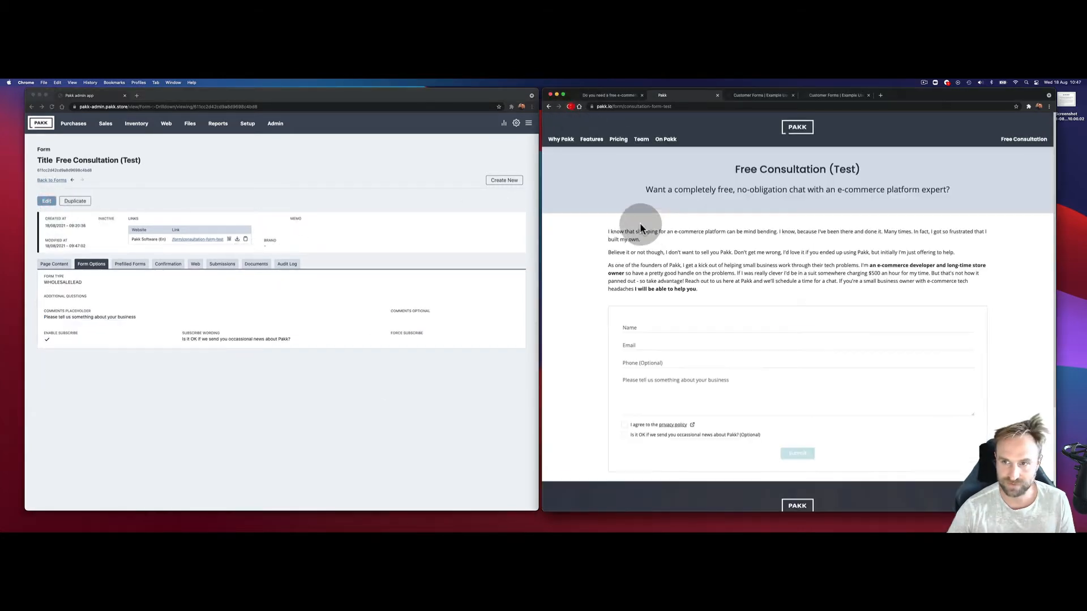
{"action": "scroll", "coordinate": [696, 320], "scroll_direction": "down", "scroll_amount": 2}
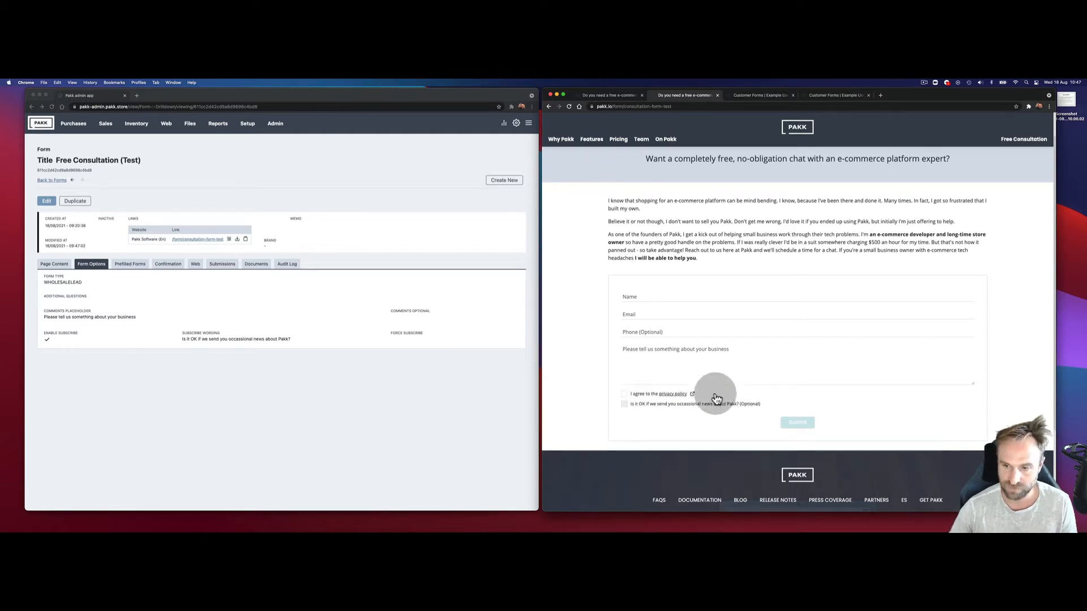
{"action": "left_click", "coordinate": [651, 297]}
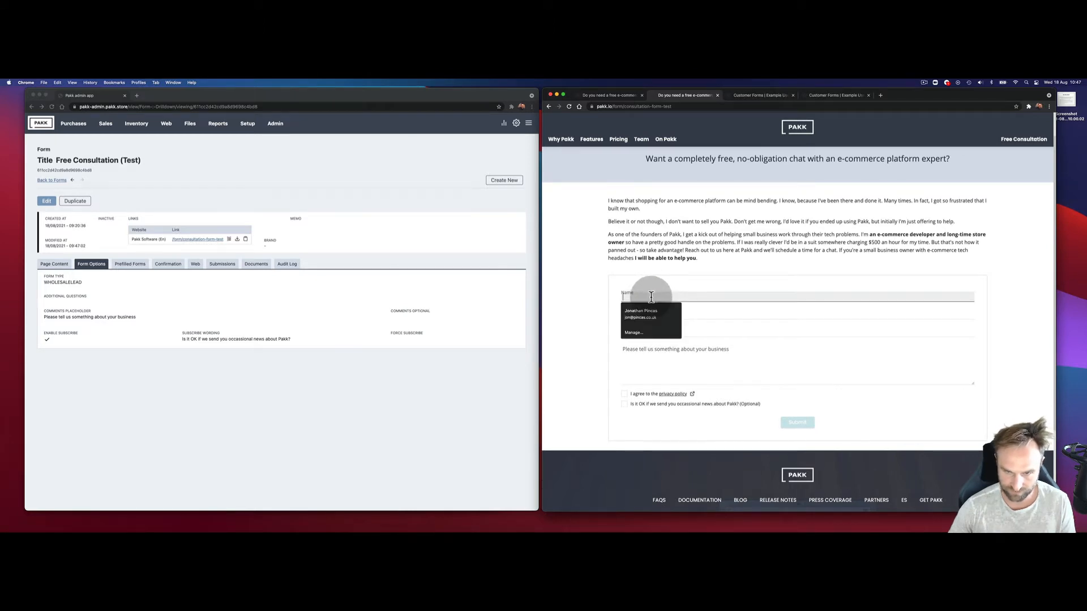
{"action": "type", "text": "Jon"}
{"action": "key", "text": "Tab"}
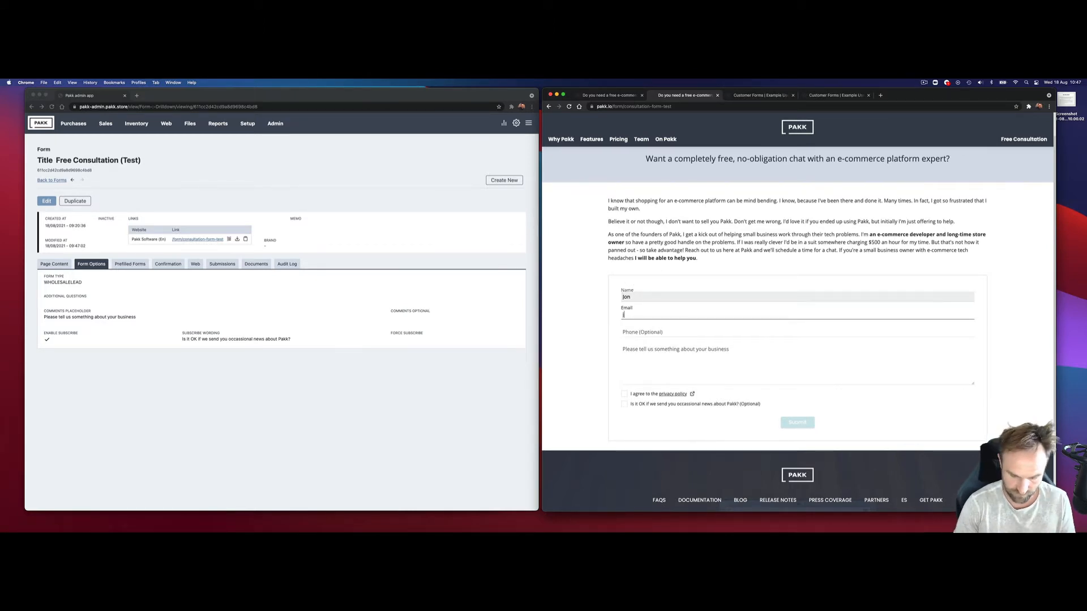
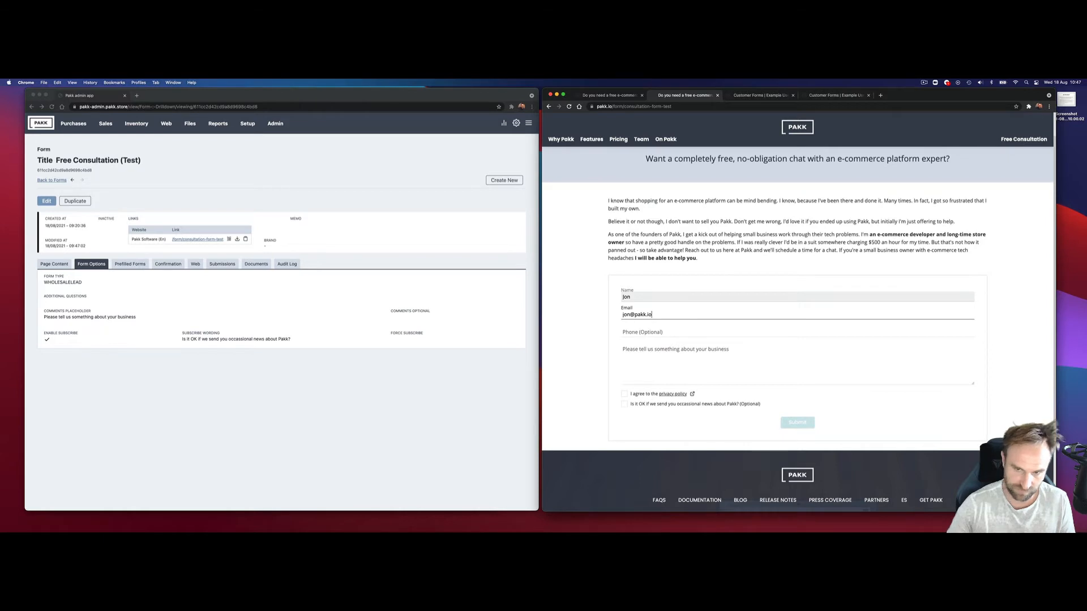
{"action": "left_click", "coordinate": [665, 331]}
{"action": "type", "text": "213"}
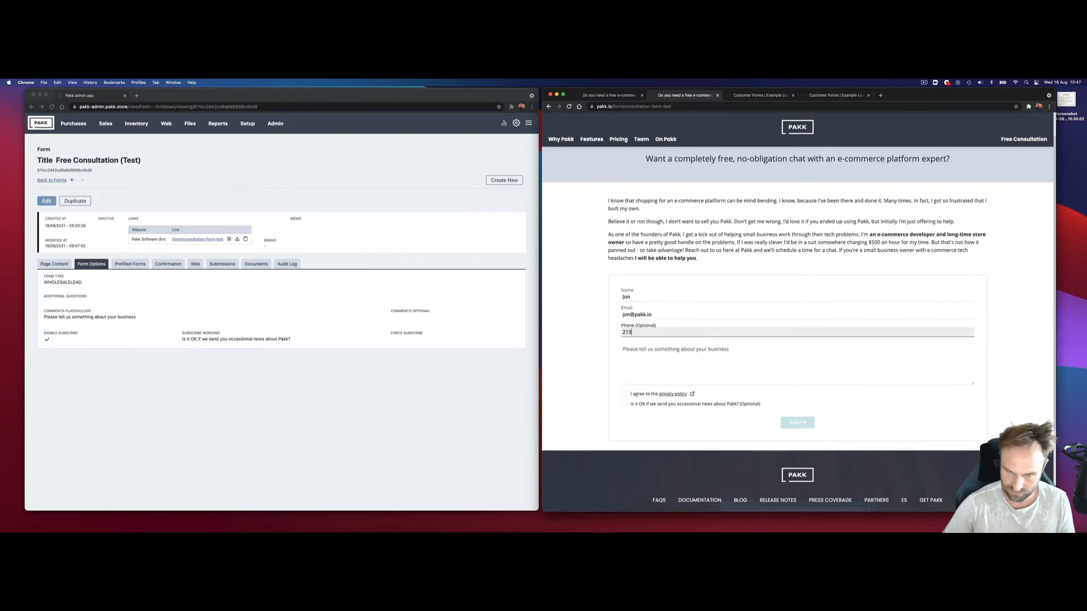
{"action": "type", "text": "546789"}
{"action": "left_click", "coordinate": [697, 370]}
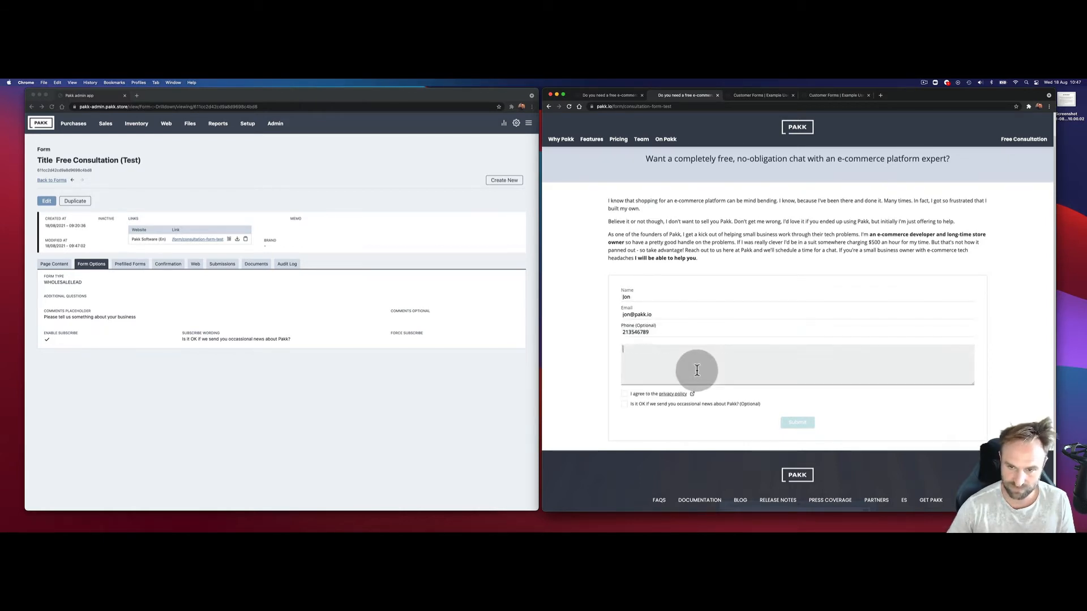
{"action": "type", "text": "I have a"}
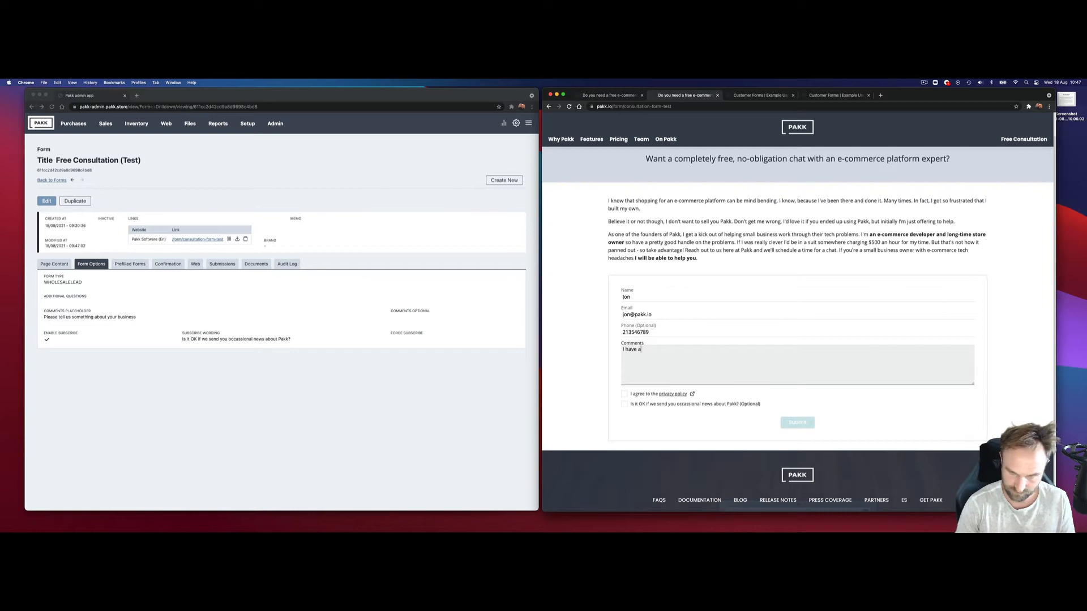
{"action": "type", "text": " business"}
{"action": "left_click", "coordinate": [634, 397]}
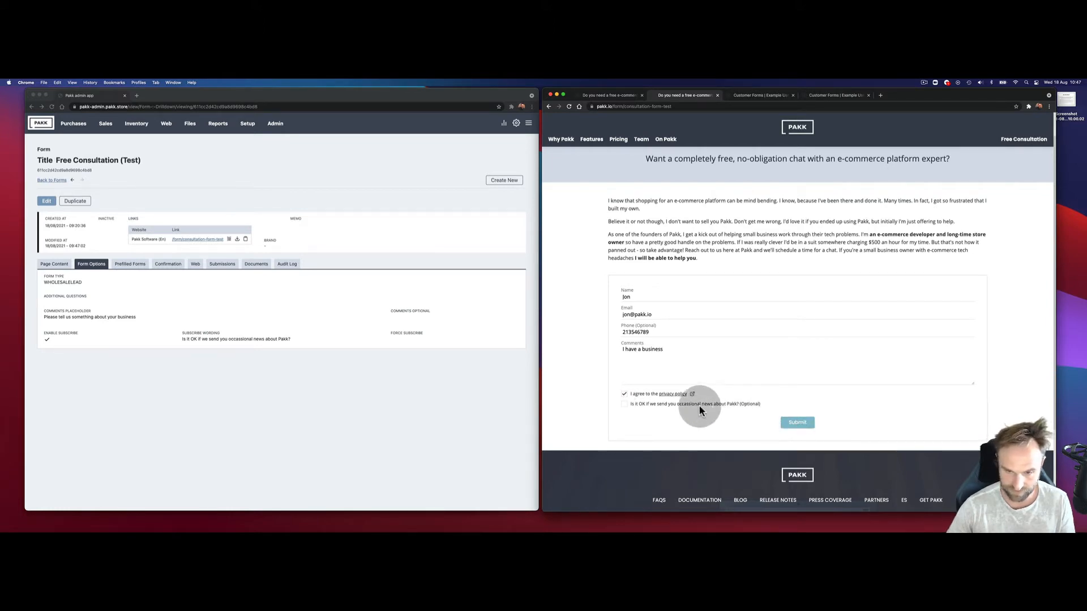
{"action": "left_click", "coordinate": [625, 404]}
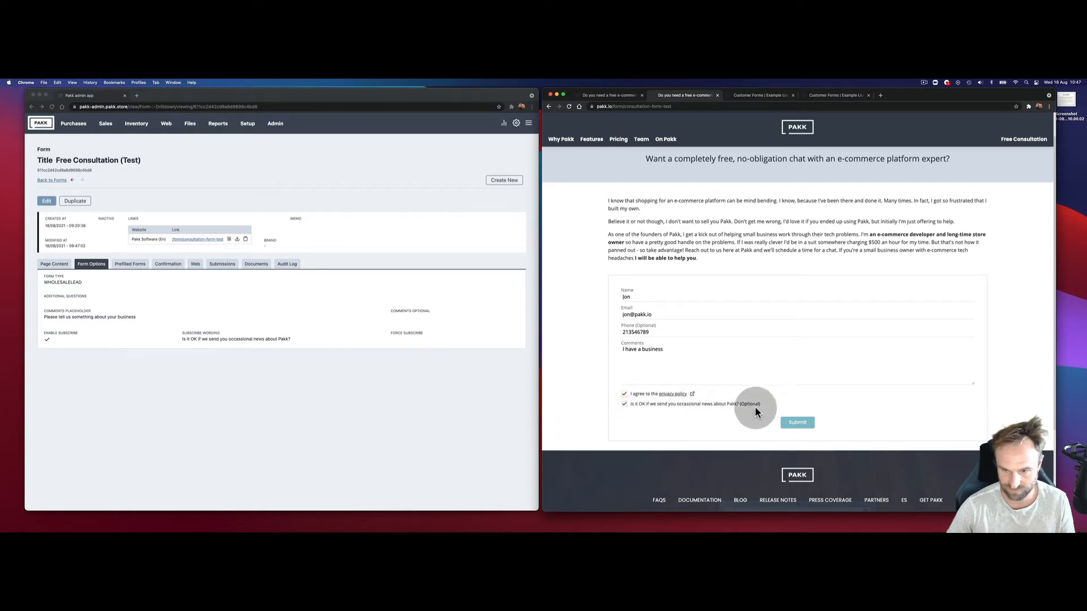
Step: Untick both boxes, clear every field, and reload the blank form
{"action": "left_click", "coordinate": [625, 404]}
{"action": "left_click", "coordinate": [624, 394]}
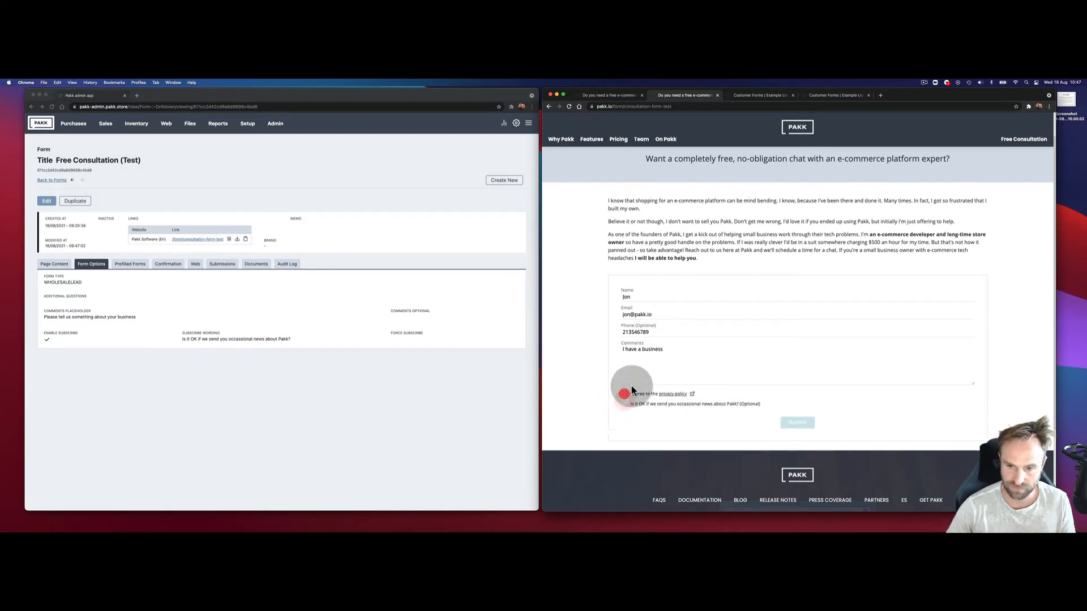
{"action": "double_click", "coordinate": [668, 365]}
{"action": "triple_click", "coordinate": [668, 365]}
{"action": "key", "text": "BackSpace"}
{"action": "triple_click", "coordinate": [670, 332]}
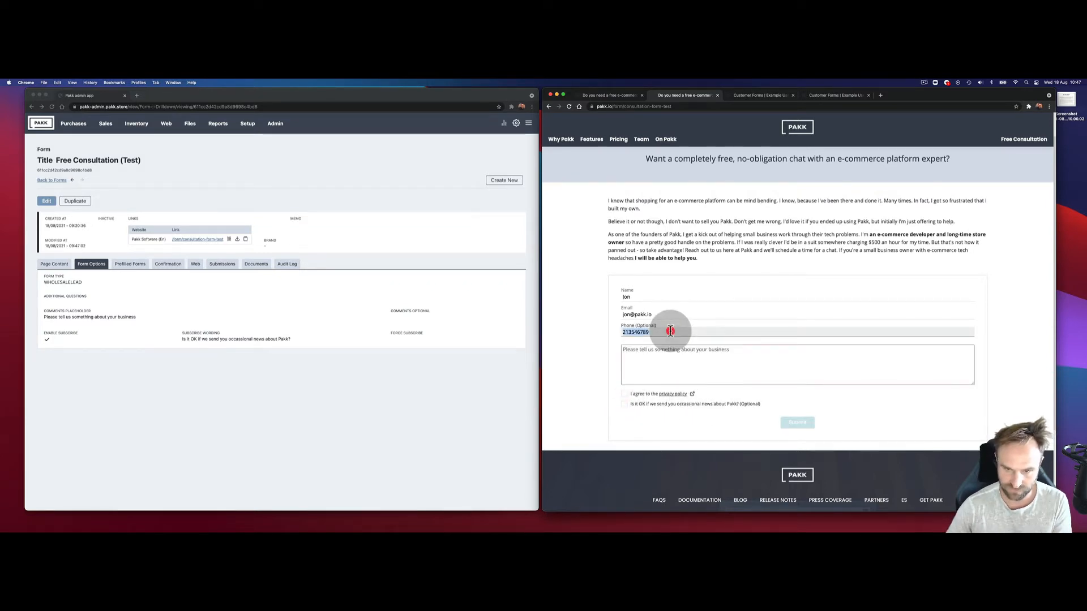
{"action": "key", "text": "BackSpace"}
{"action": "left_click", "coordinate": [664, 312]}
{"action": "triple_click", "coordinate": [665, 312]}
{"action": "key", "text": "BackSpace"}
{"action": "triple_click", "coordinate": [651, 296]}
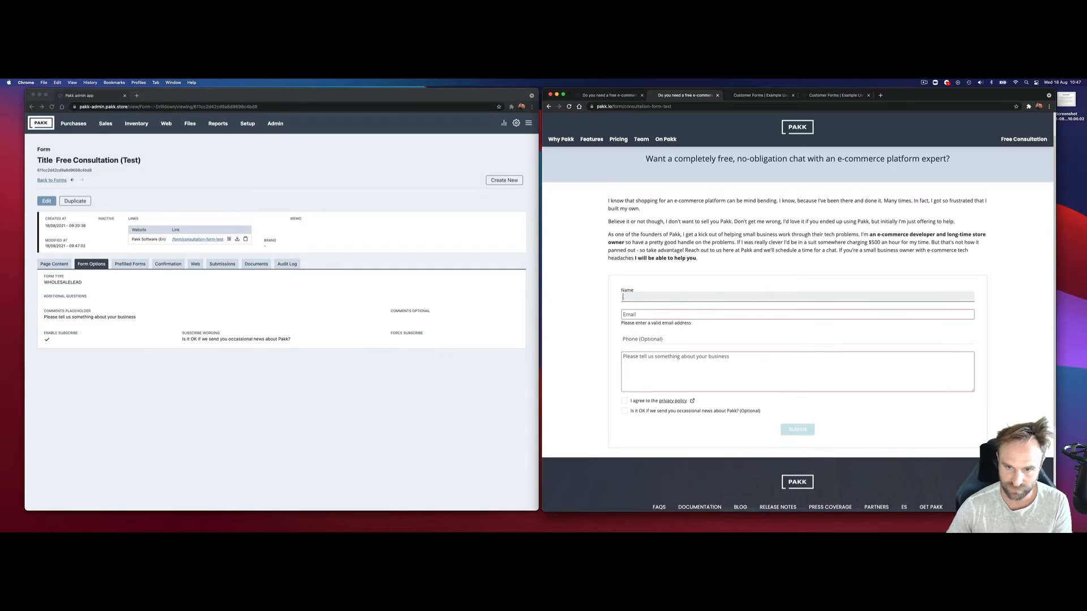
{"action": "key", "text": "BackSpace"}
{"action": "left_click", "coordinate": [569, 106]}
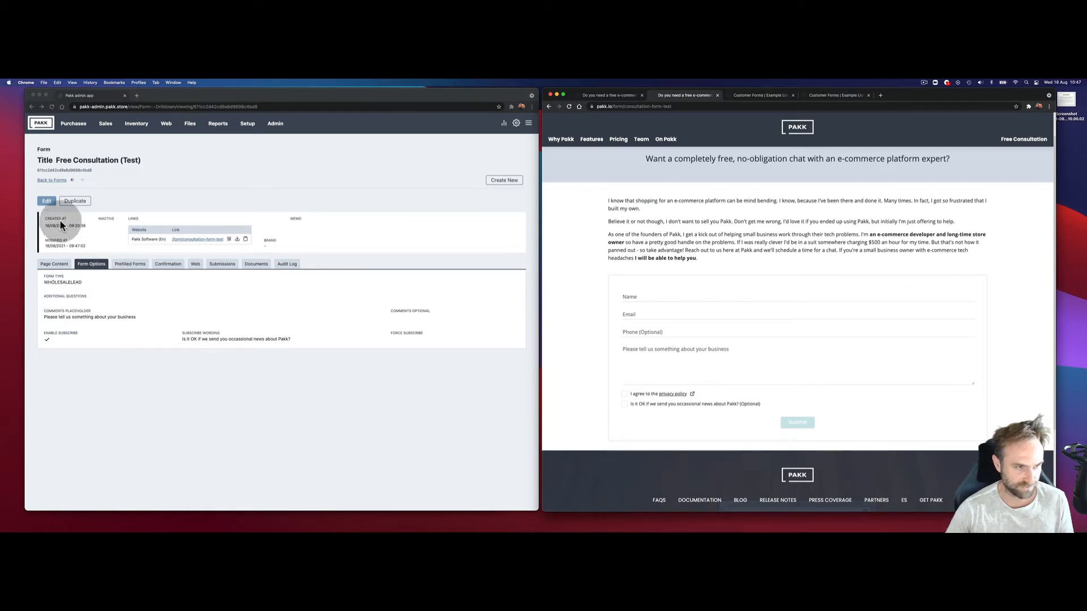
Step: Add the question 'What e-commerce/ERP software are you currently using?' with slug current-software
{"action": "left_click", "coordinate": [165, 187]}
{"action": "left_click", "coordinate": [45, 200]}
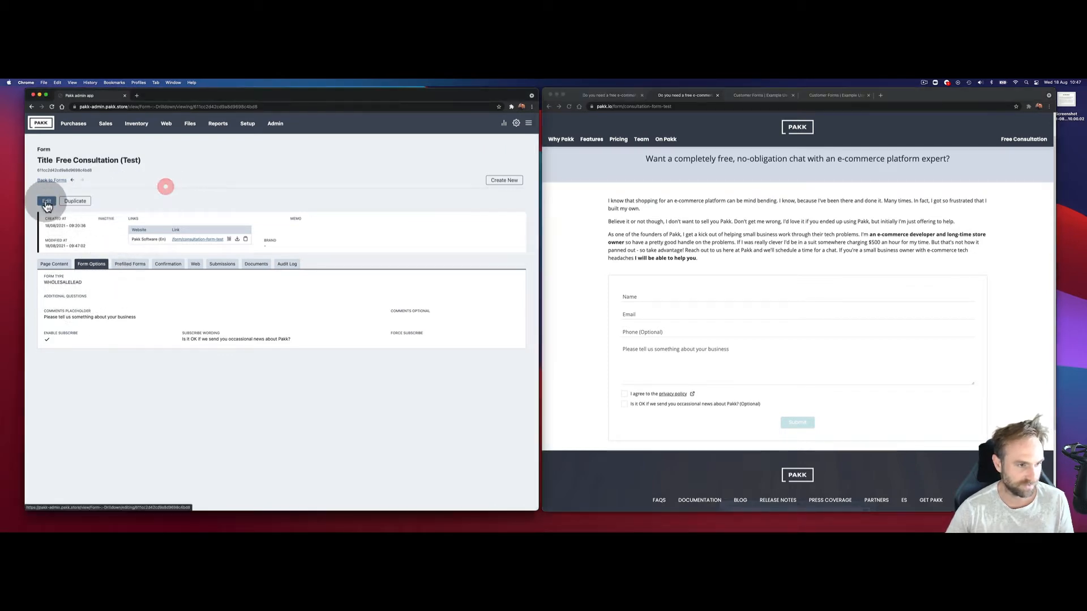
{"action": "left_click", "coordinate": [84, 317]}
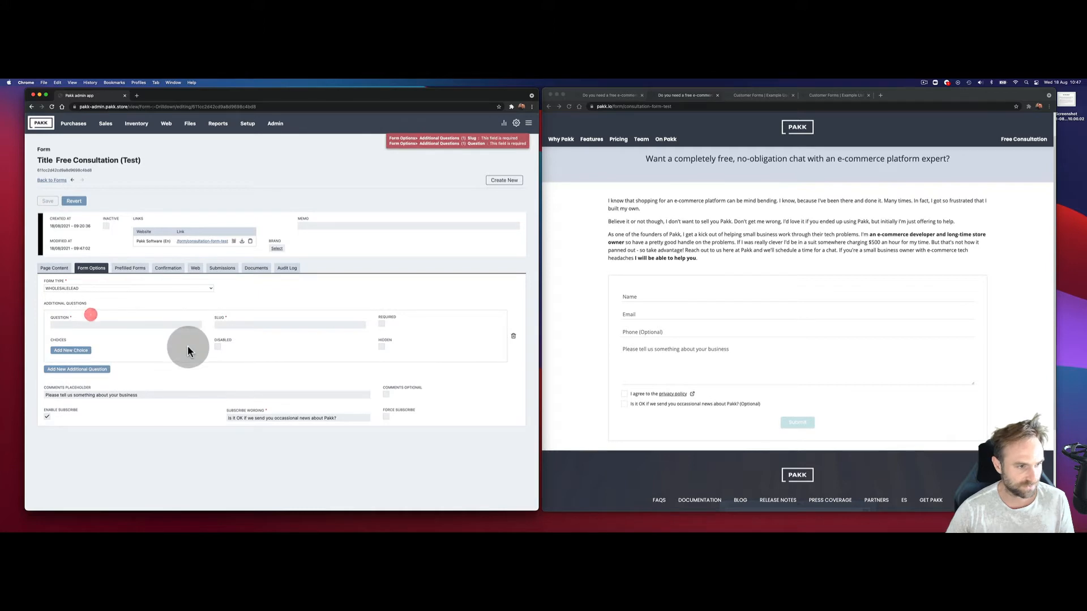
{"action": "left_click", "coordinate": [152, 326]}
{"action": "left_click", "coordinate": [151, 326]}
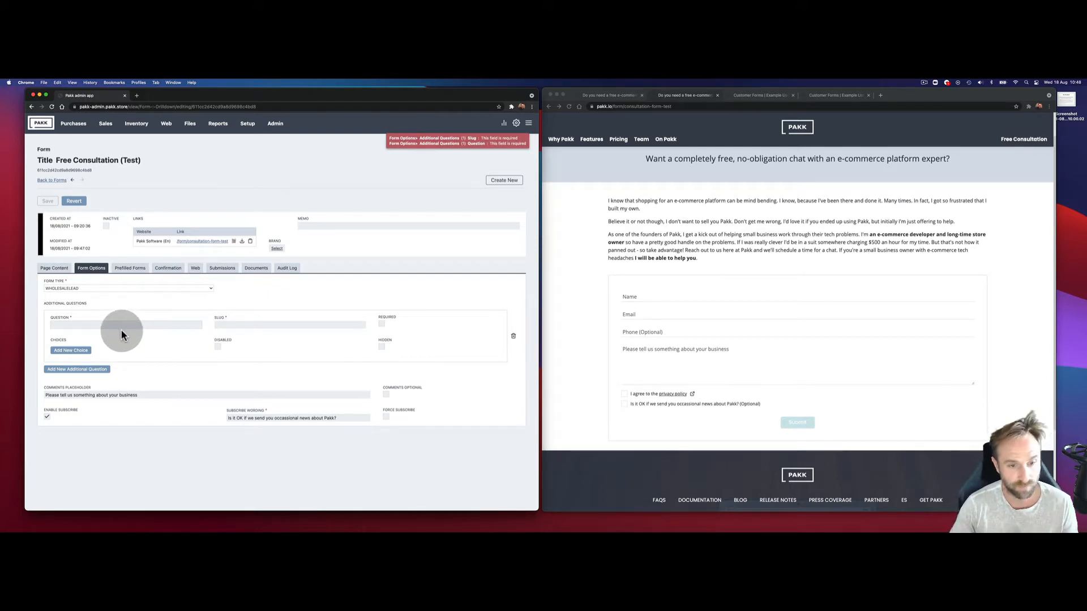
{"action": "type", "text": "W"}
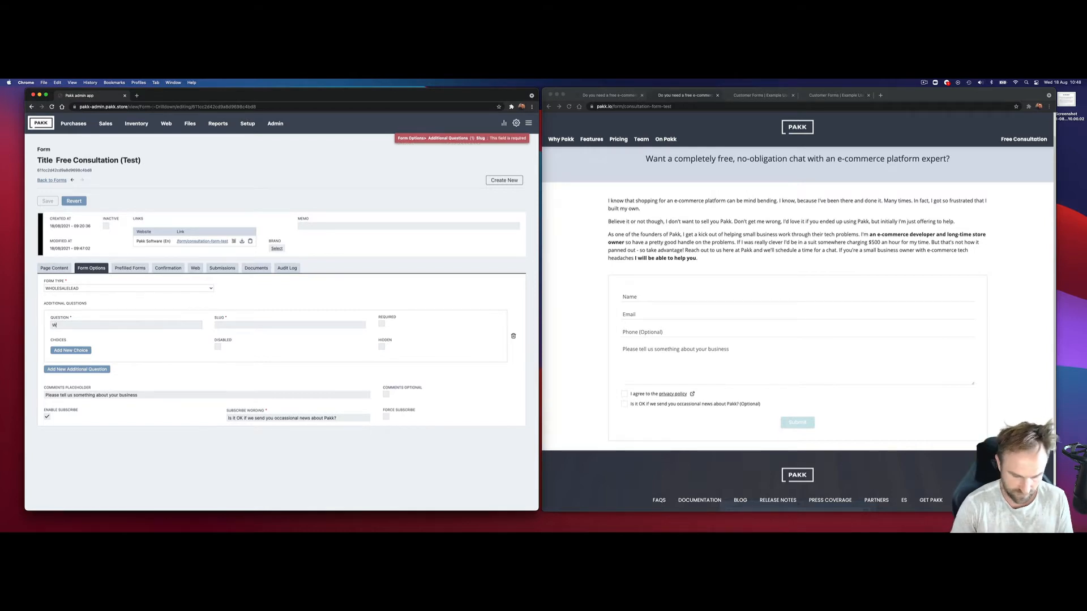
{"action": "type", "text": "hat e-"}
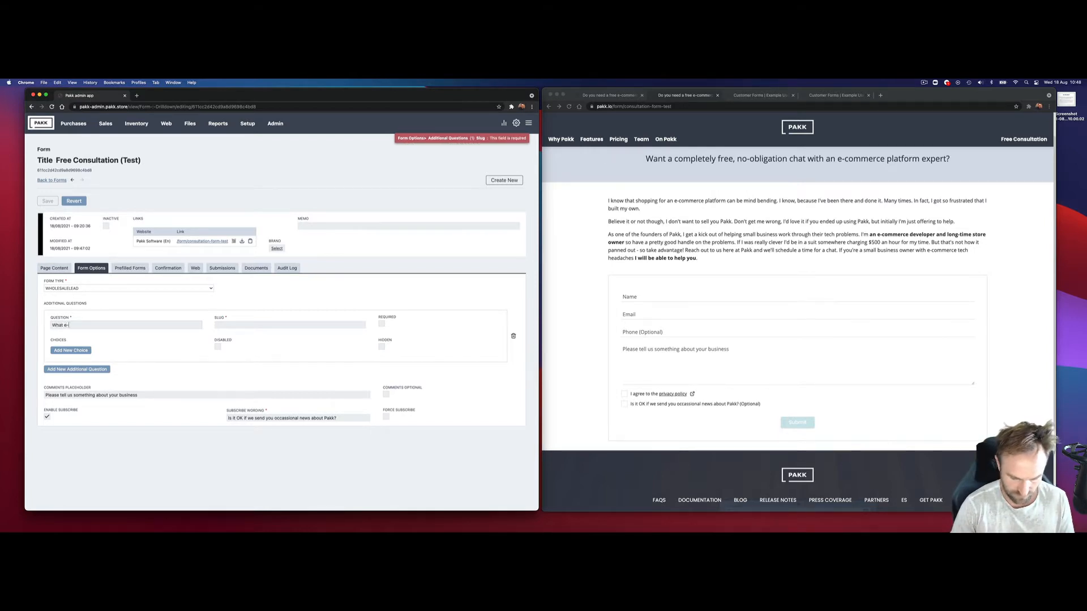
{"action": "type", "text": "commerce/EROP"}
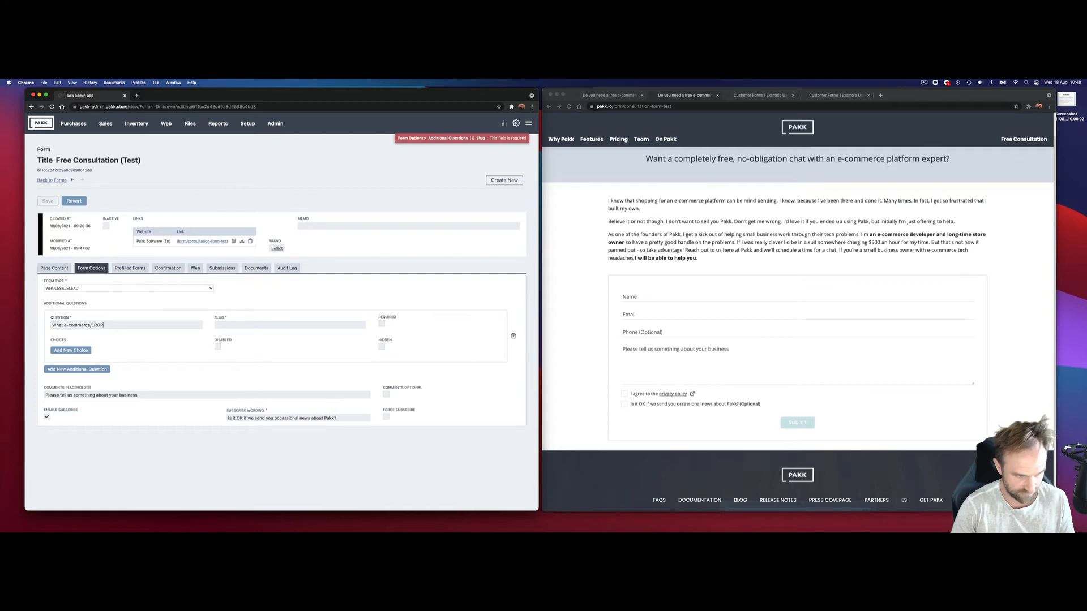
{"action": "key", "text": "BackSpace"}
{"action": "key", "text": "BackSpace"}
{"action": "type", "text": "P software "}
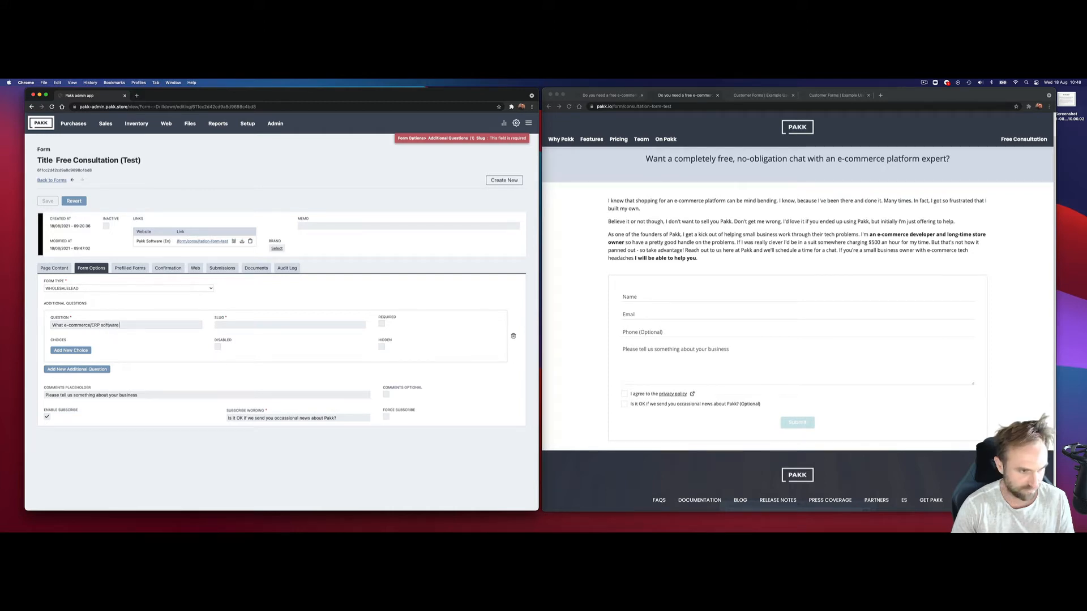
{"action": "type", "text": "are you current"}
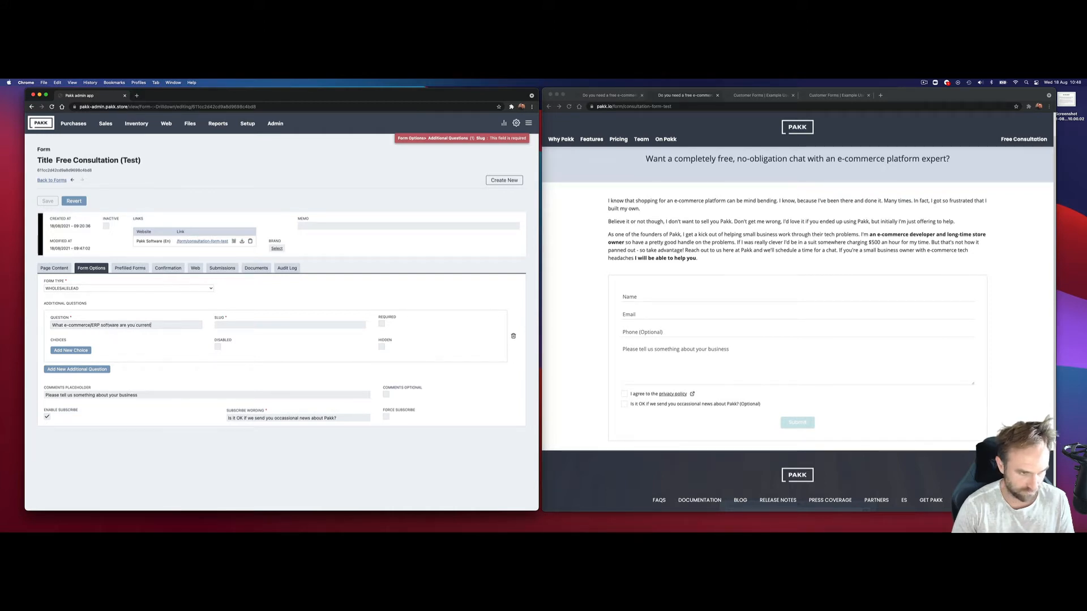
{"action": "type", "text": "ly using"}
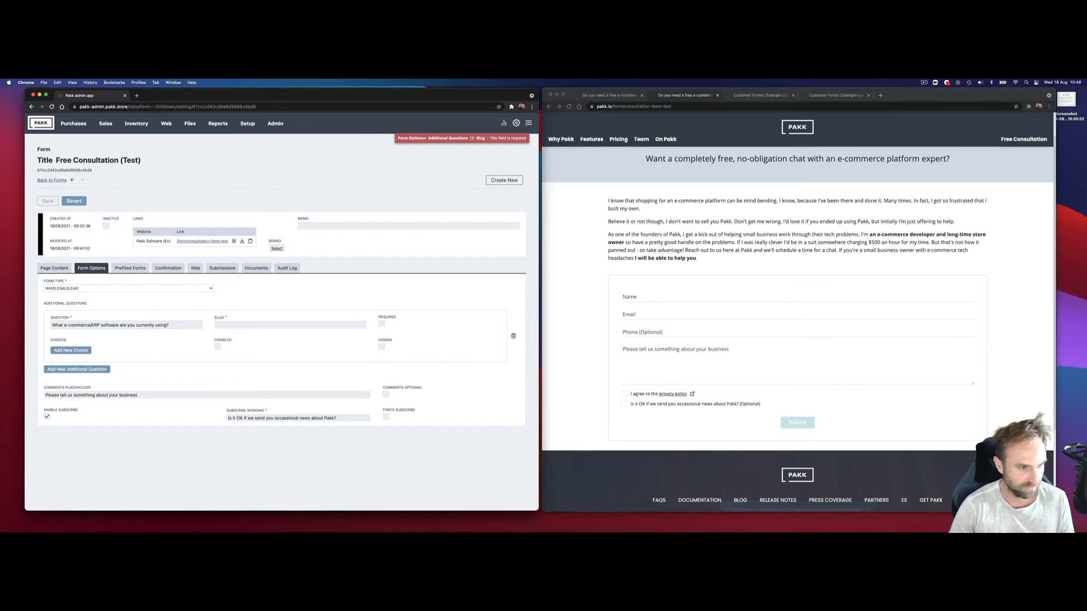
{"action": "type", "text": "?"}
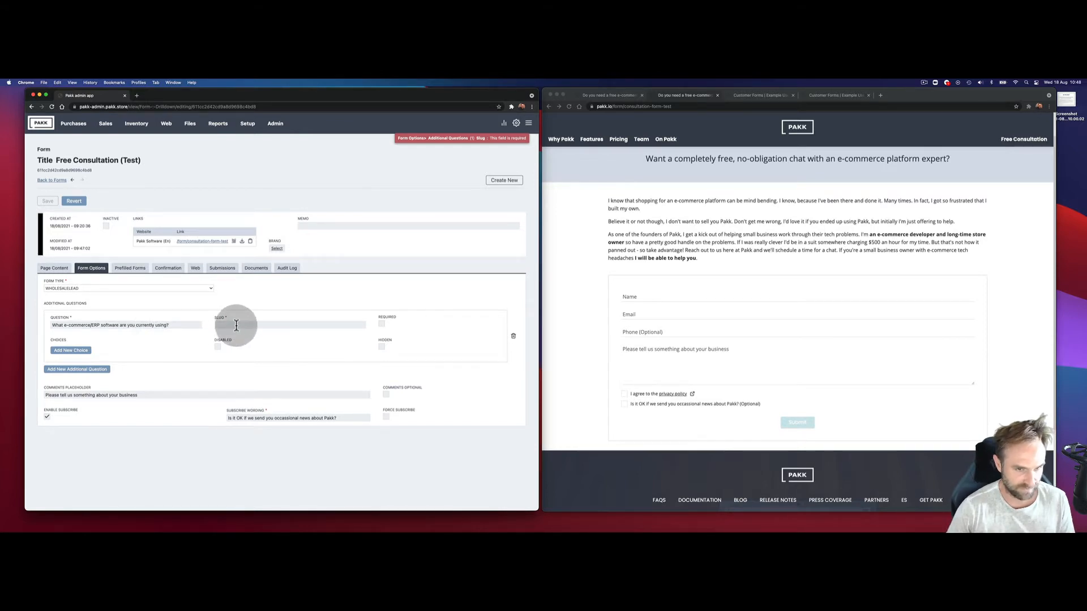
{"action": "left_click", "coordinate": [237, 325]}
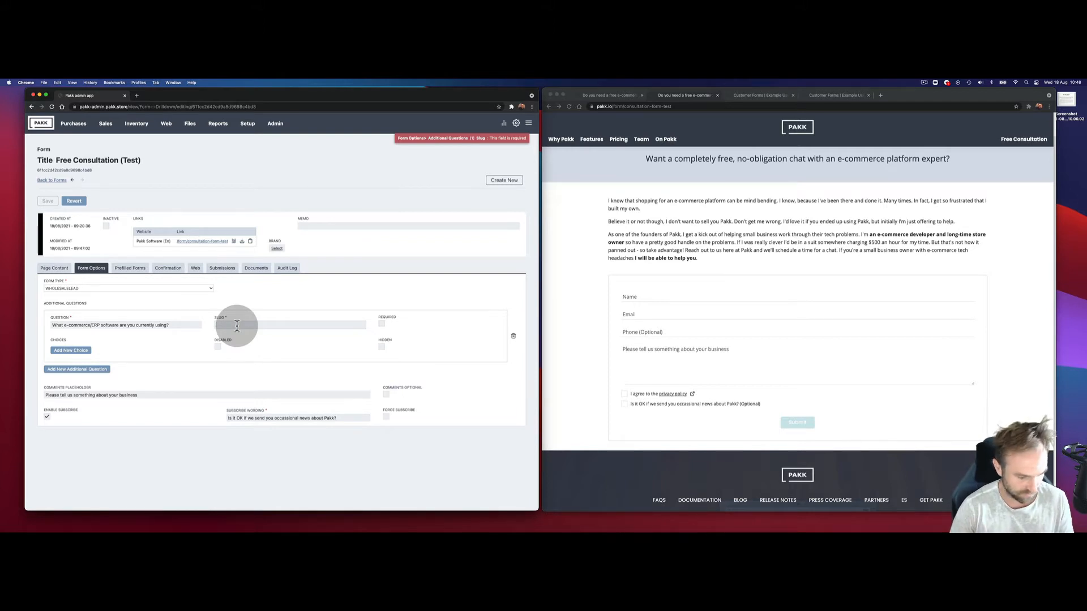
{"action": "type", "text": "cu"}
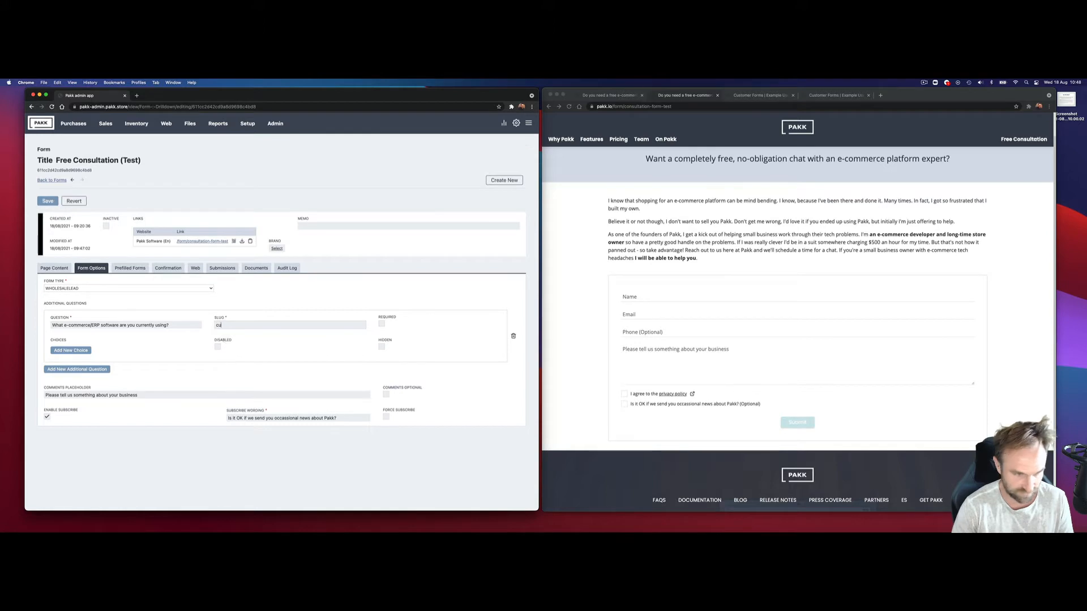
{"action": "type", "text": "rrent-soft"}
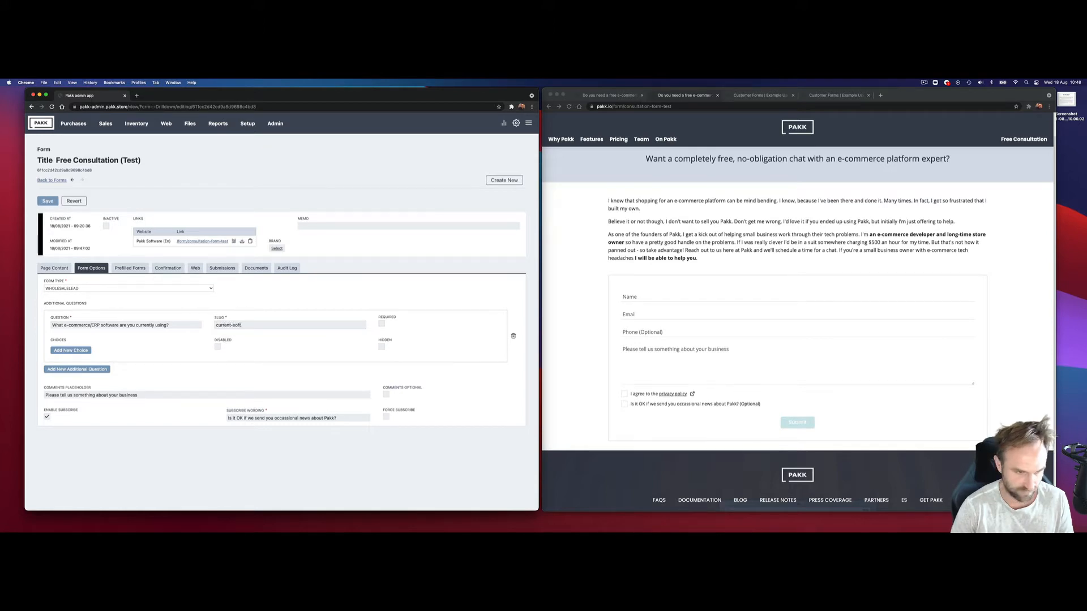
{"action": "type", "text": "ware"}
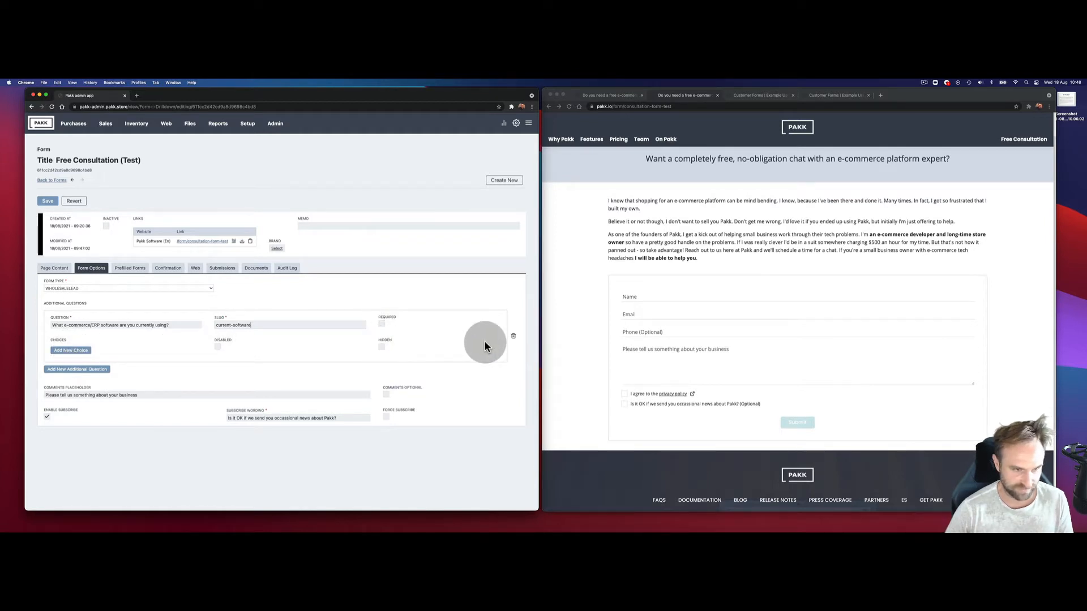
{"action": "left_click", "coordinate": [71, 371]}
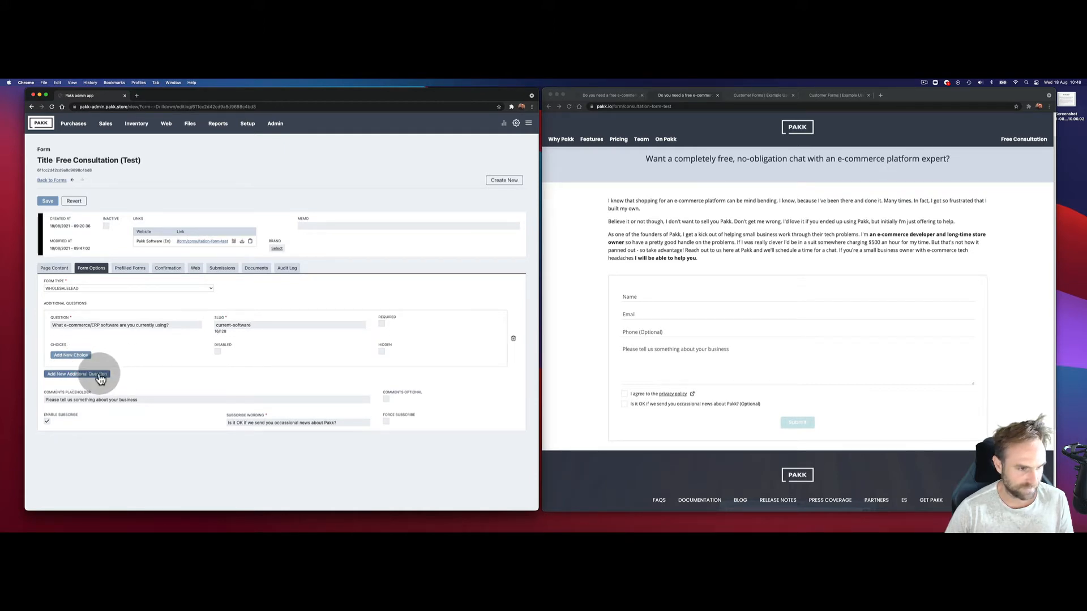
Step: Add a disabled 'Consultation with' question with slug consultation-with
{"action": "left_click", "coordinate": [100, 374]}
{"action": "left_click", "coordinate": [110, 385]}
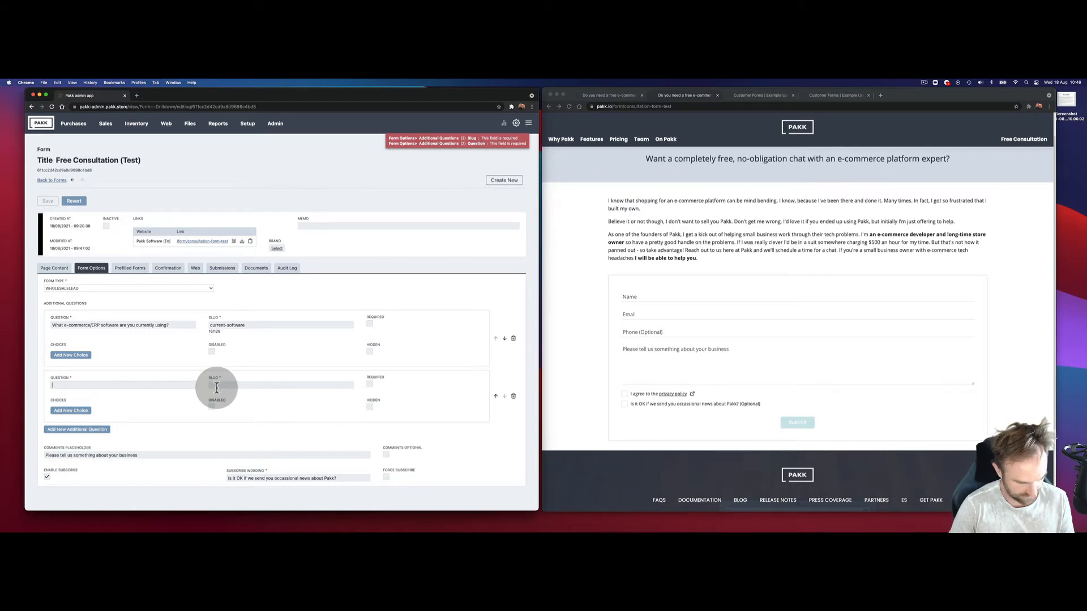
{"action": "type", "text": "Consult"}
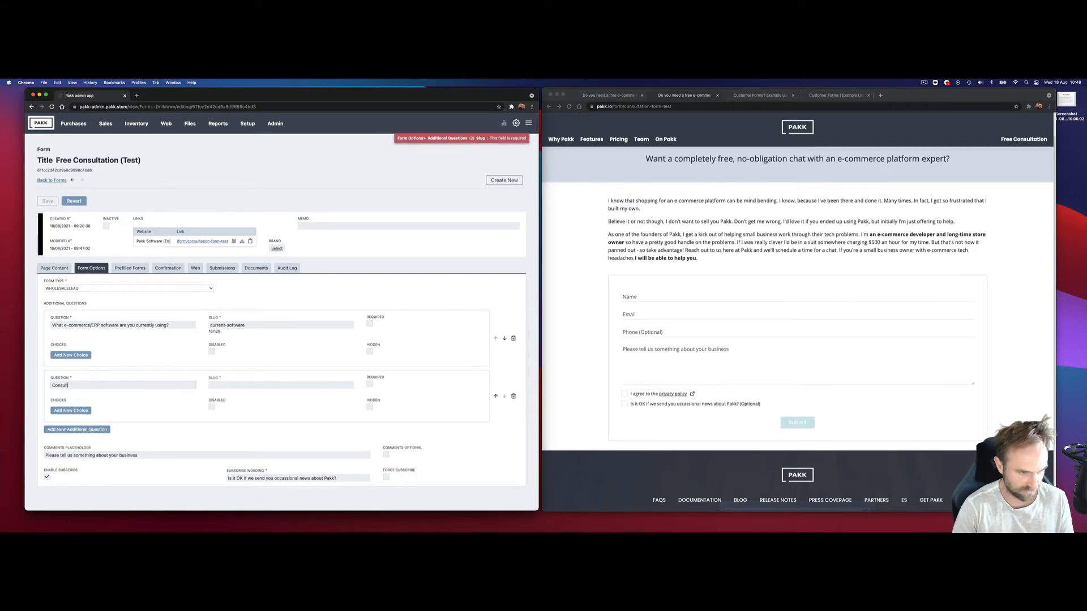
{"action": "type", "text": "ation with"}
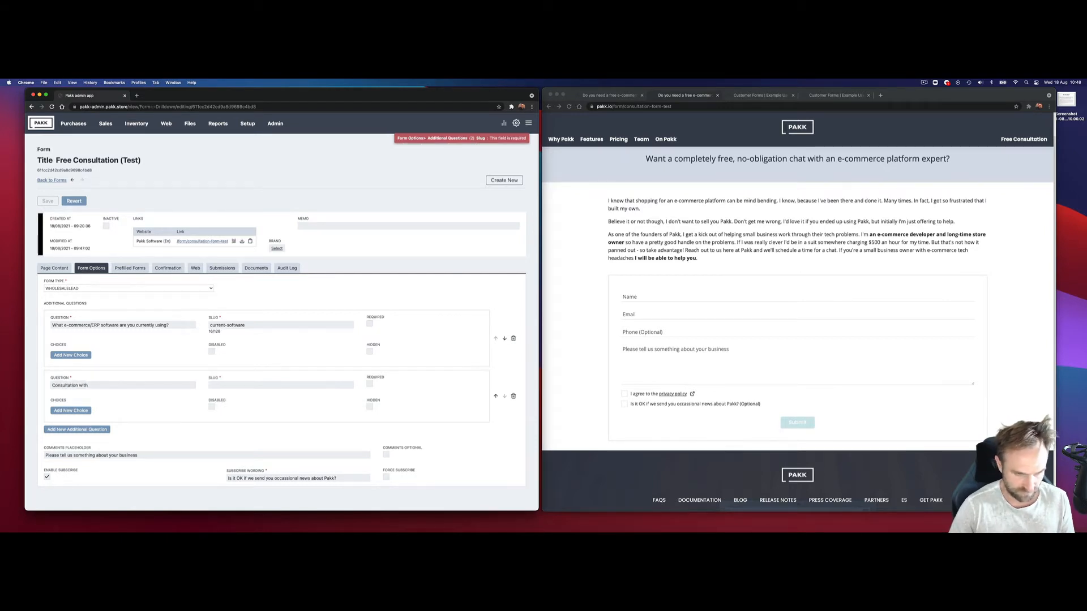
{"action": "left_click", "coordinate": [279, 386]}
{"action": "type", "text": "consu"}
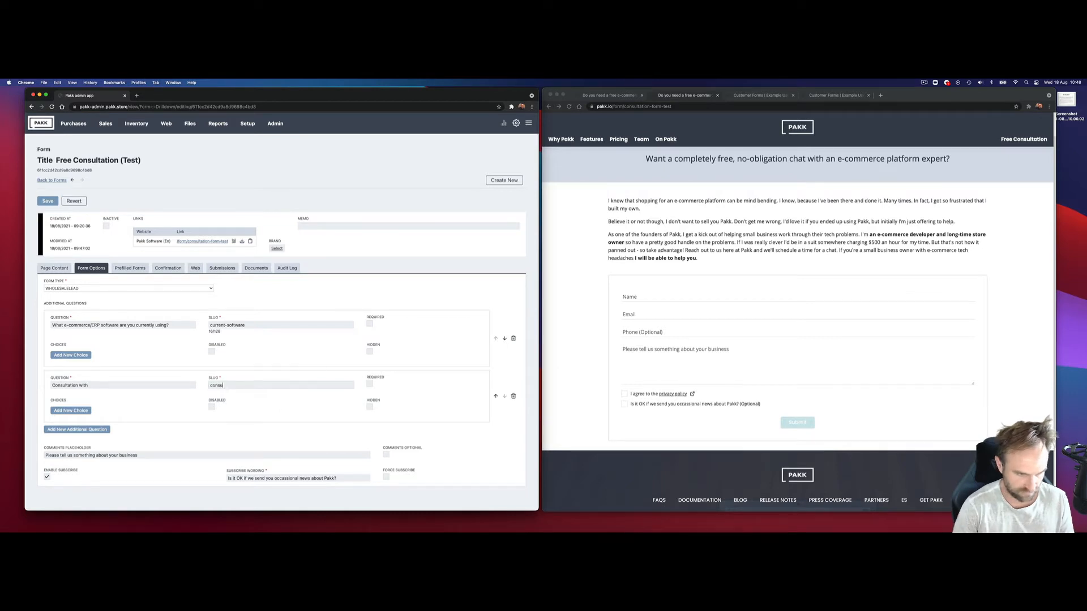
{"action": "type", "text": "ltation-with"}
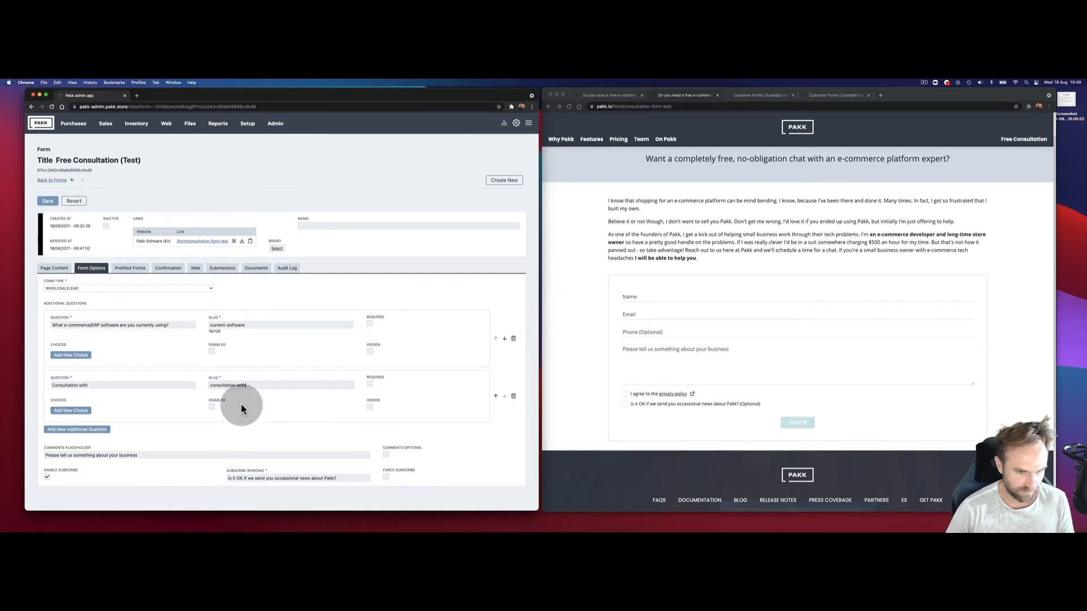
{"action": "left_click", "coordinate": [211, 409]}
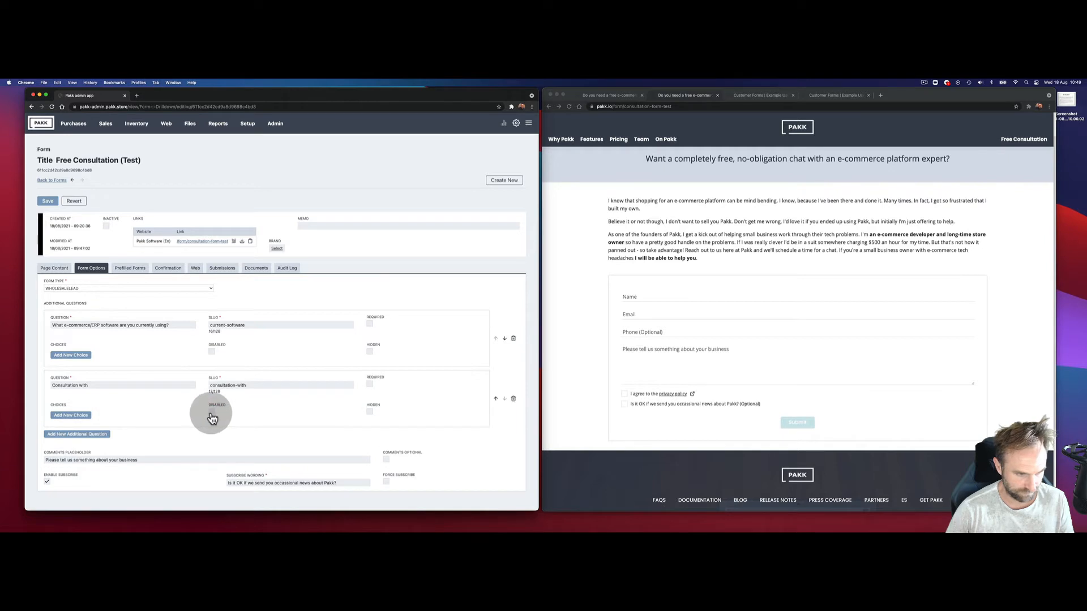
{"action": "left_click", "coordinate": [212, 412]}
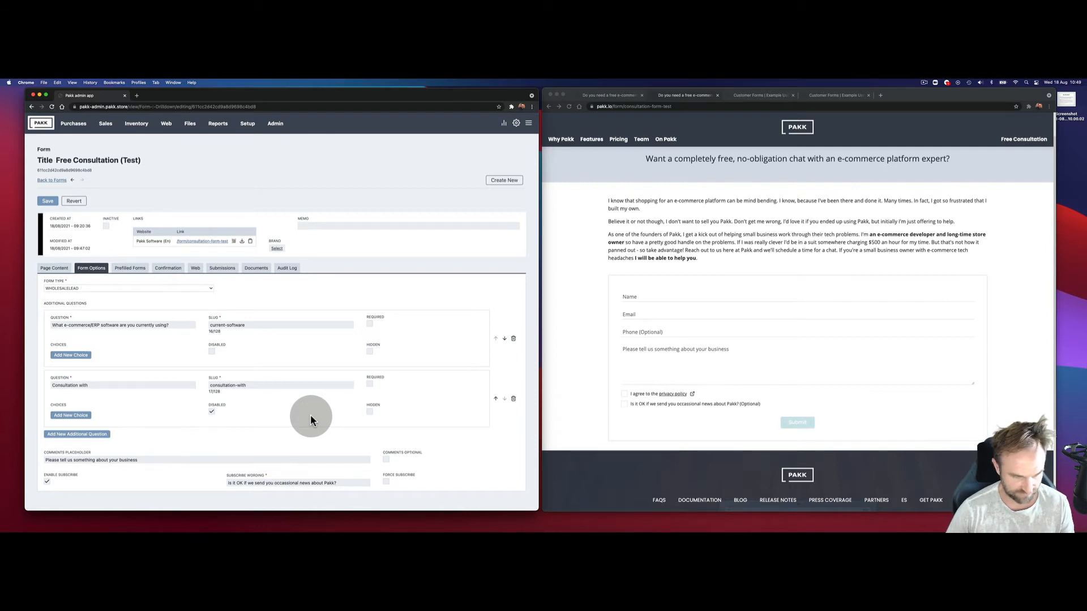
Step: Enter three consultant names as the Consultation with question's choices
{"action": "left_click", "coordinate": [82, 422]}
{"action": "left_click", "coordinate": [75, 416]}
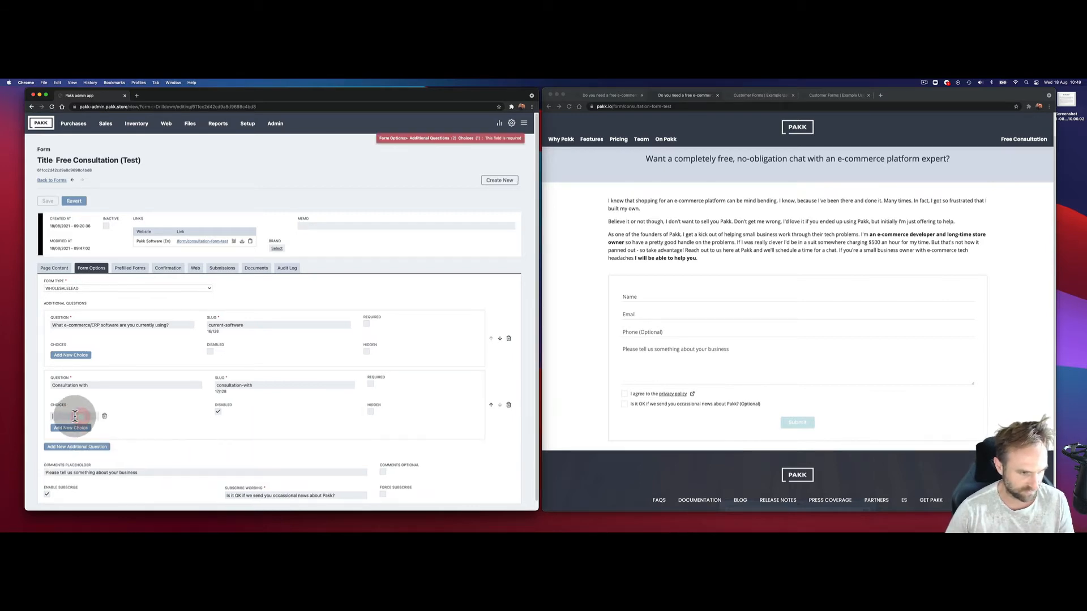
{"action": "type", "text": "Jonathan"}
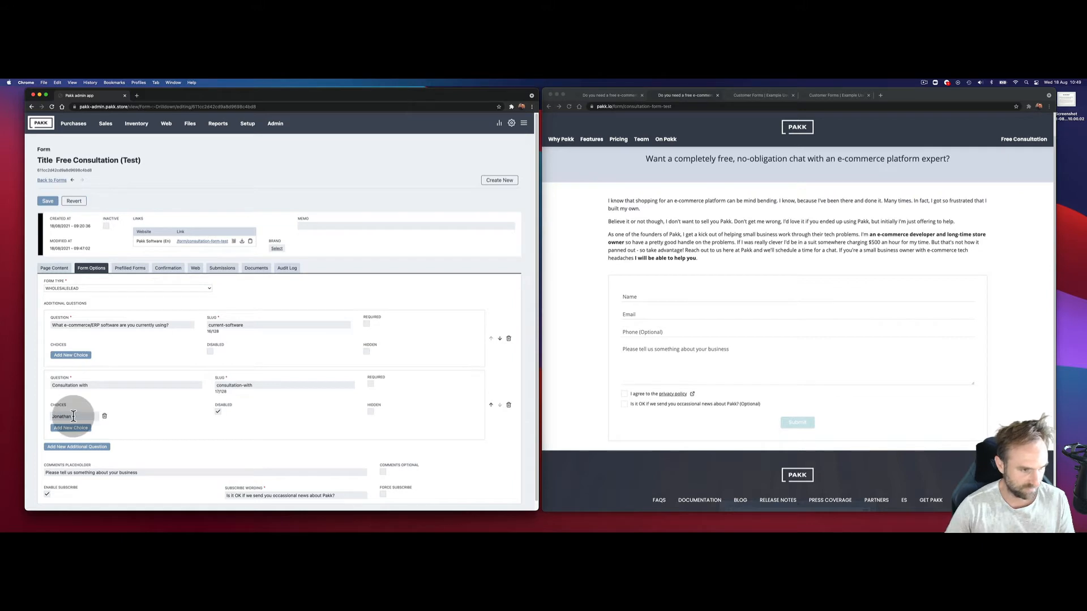
{"action": "left_click", "coordinate": [74, 429]}
{"action": "left_click", "coordinate": [85, 429]}
{"action": "type", "text": "Jessi"}
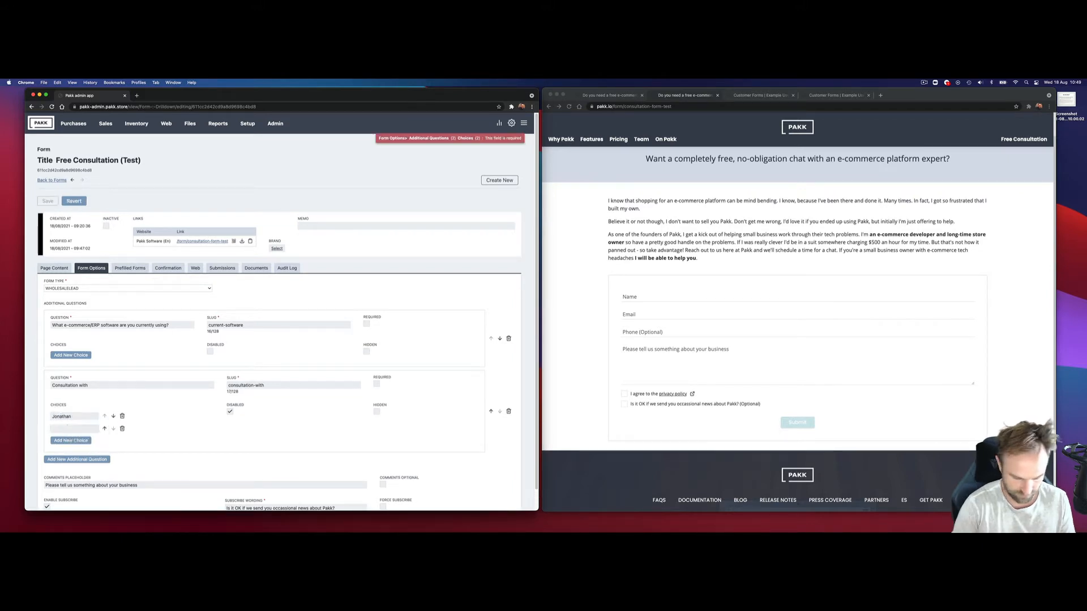
{"action": "type", "text": "ca"}
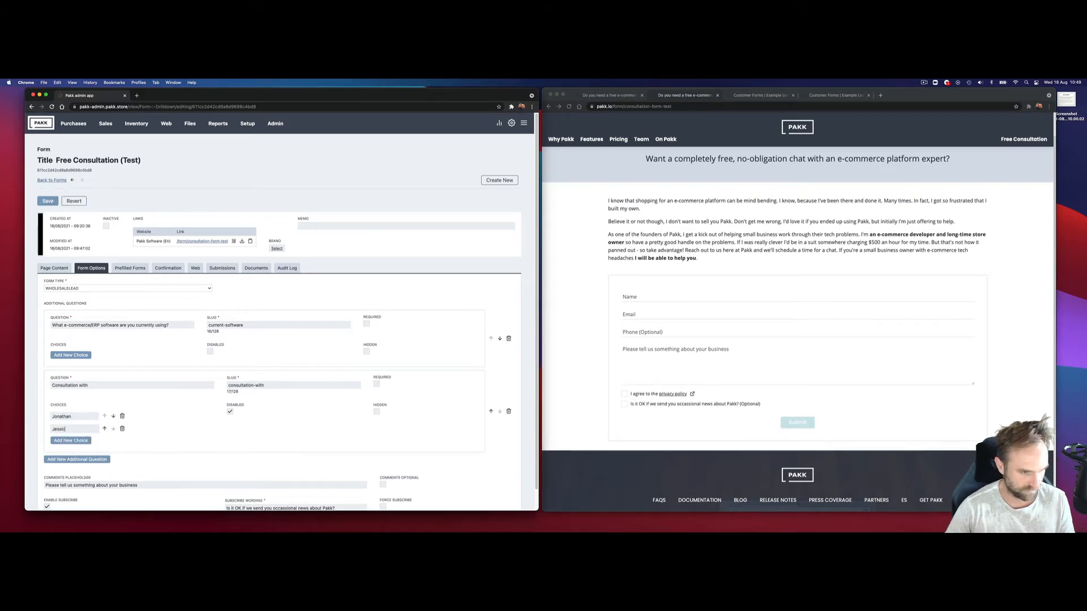
{"action": "left_click", "coordinate": [79, 441]}
{"action": "type", "text": "Allan"}
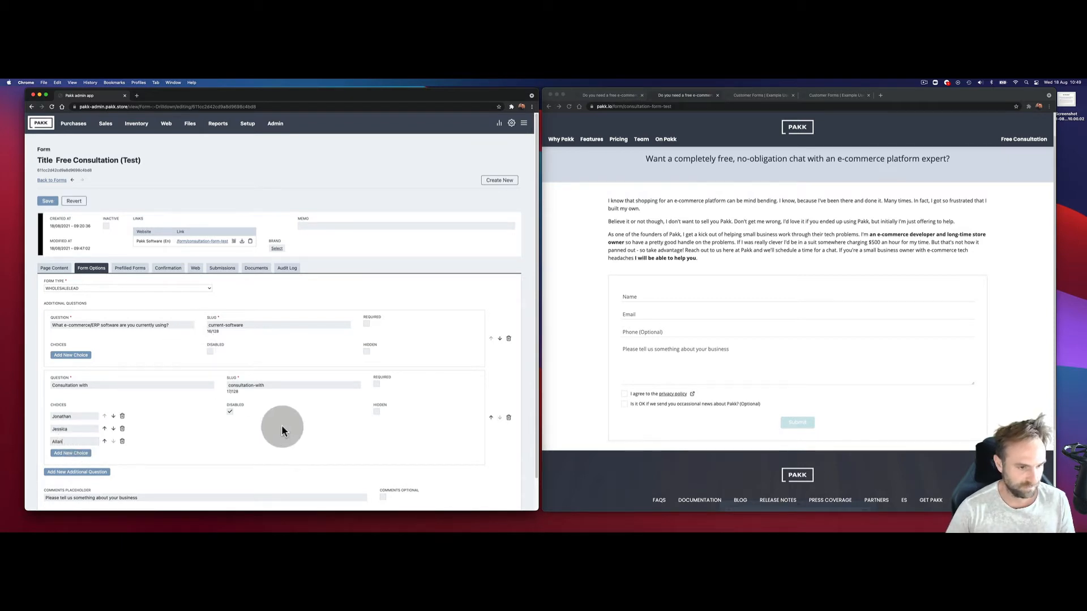
{"action": "scroll", "coordinate": [281, 425], "scroll_direction": "down", "scroll_amount": 2}
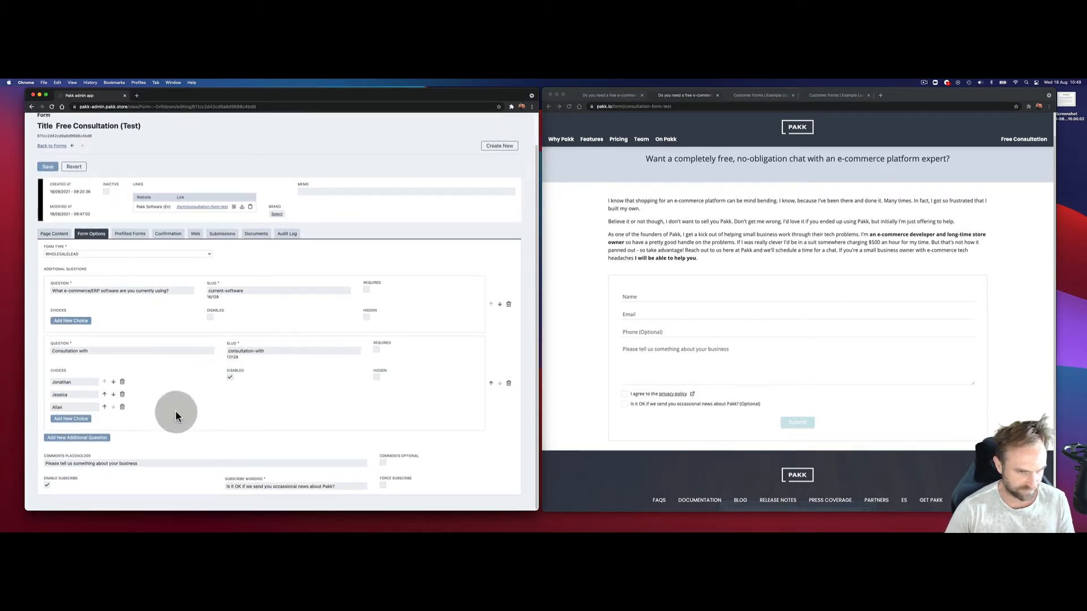
Step: Add a third question 'Source' with slug source
{"action": "left_click", "coordinate": [77, 437]}
{"action": "scroll", "coordinate": [206, 412], "scroll_direction": "down", "scroll_amount": 3}
{"action": "left_click", "coordinate": [129, 395]}
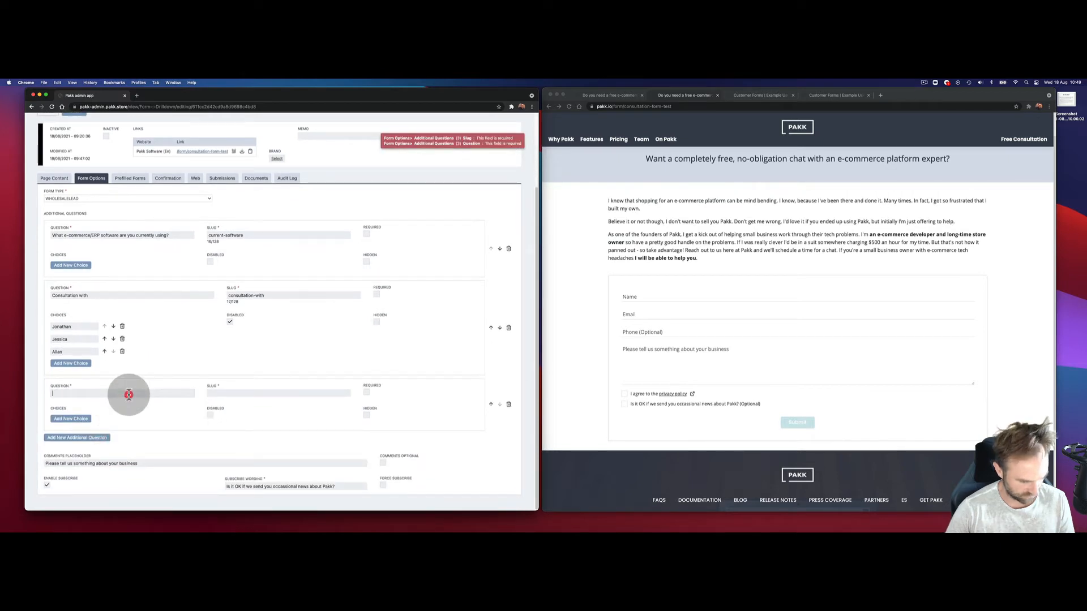
{"action": "type", "text": "Source"}
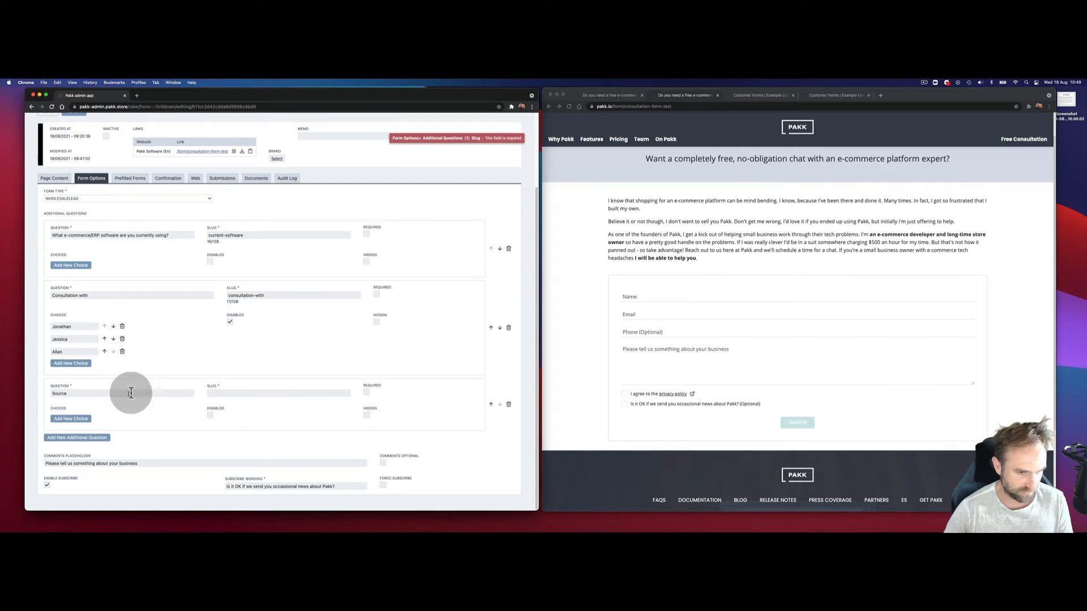
{"action": "left_click", "coordinate": [244, 395]}
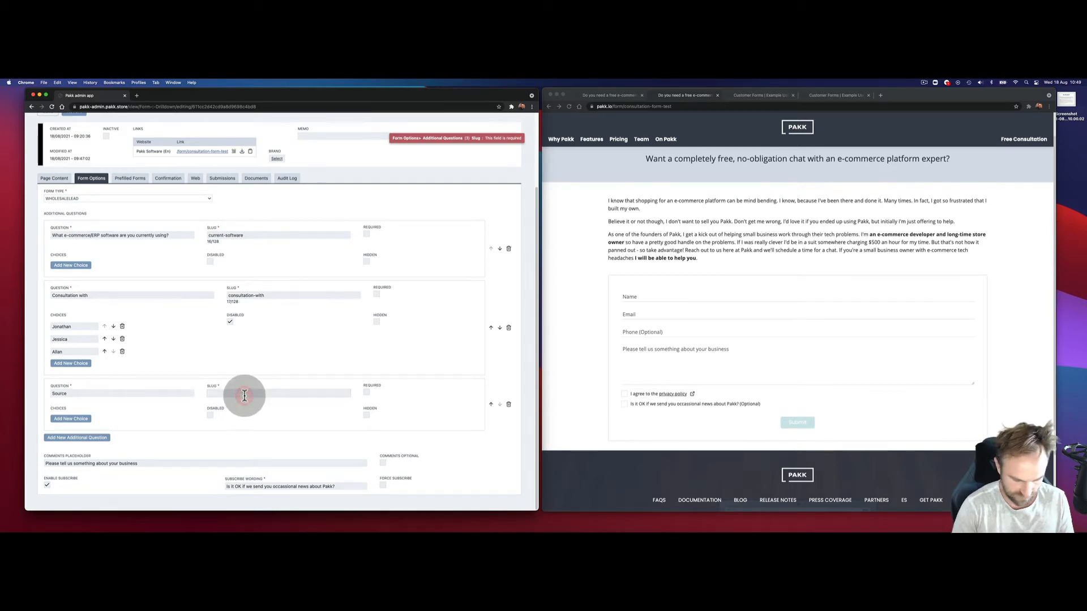
{"action": "type", "text": "source"}
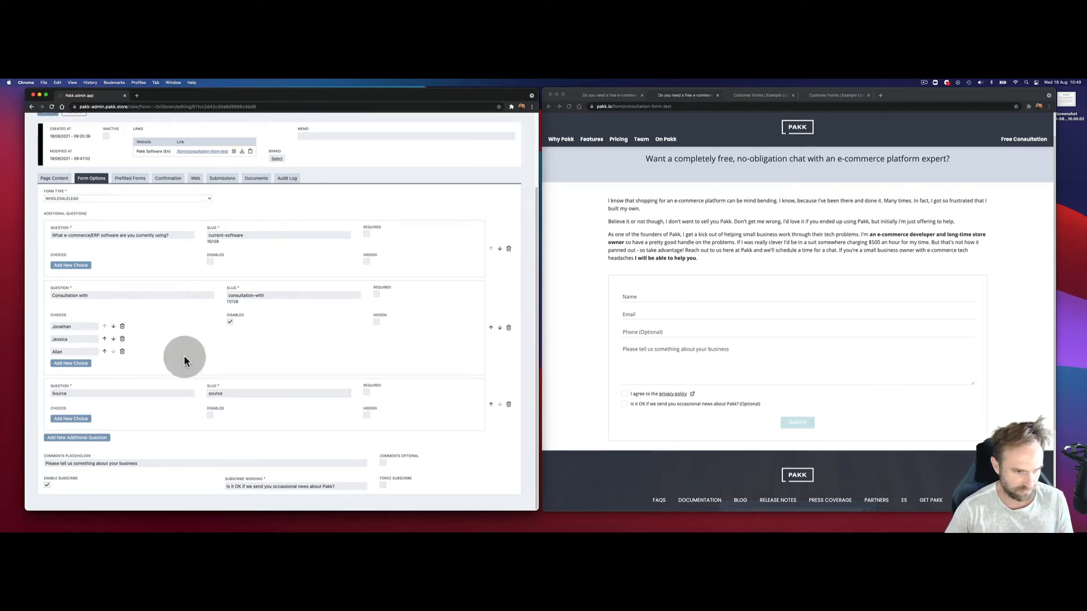
{"action": "left_click", "coordinate": [73, 420]}
Step: Give Source the choice 'Business Card', mark it Hidden, and save the form
{"action": "left_click", "coordinate": [84, 425]}
{"action": "left_click", "coordinate": [94, 426]}
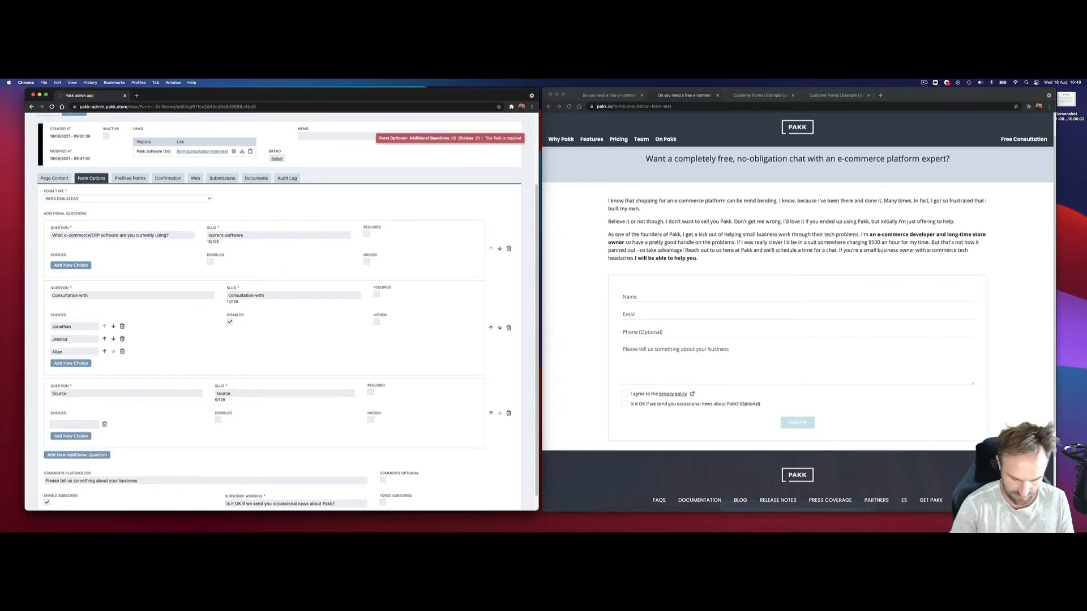
{"action": "type", "text": "Busines"}
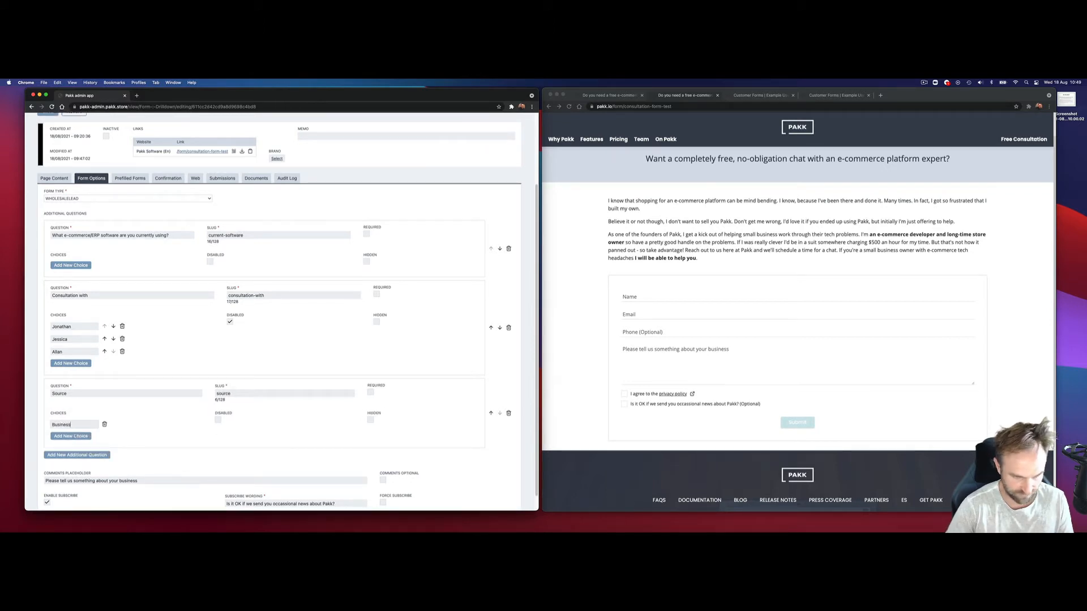
{"action": "type", "text": "s"}
{"action": "left_click", "coordinate": [105, 425]}
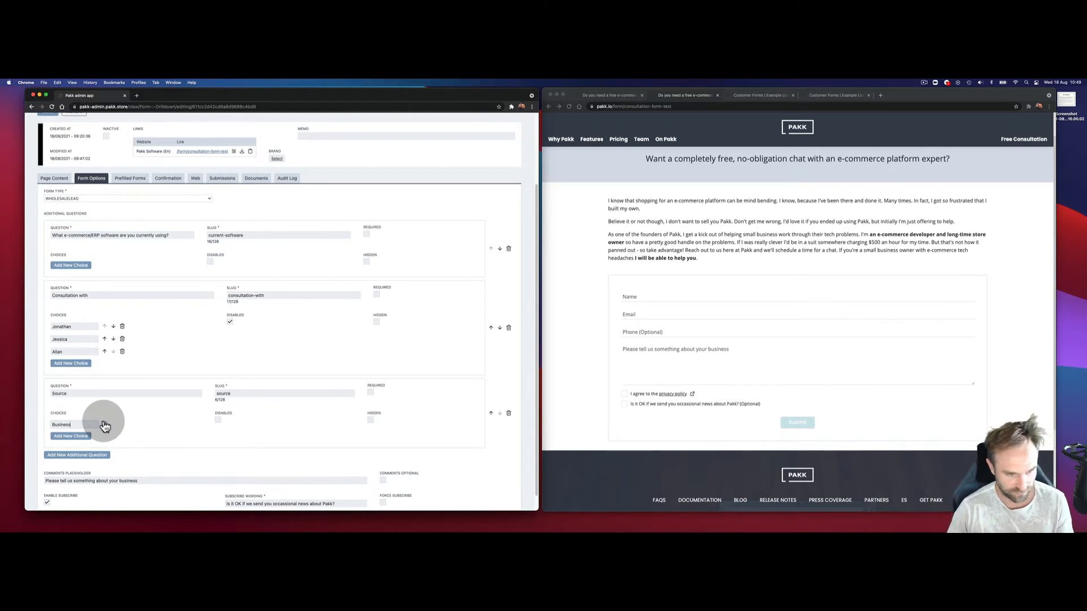
{"action": "type", "text": "Card"}
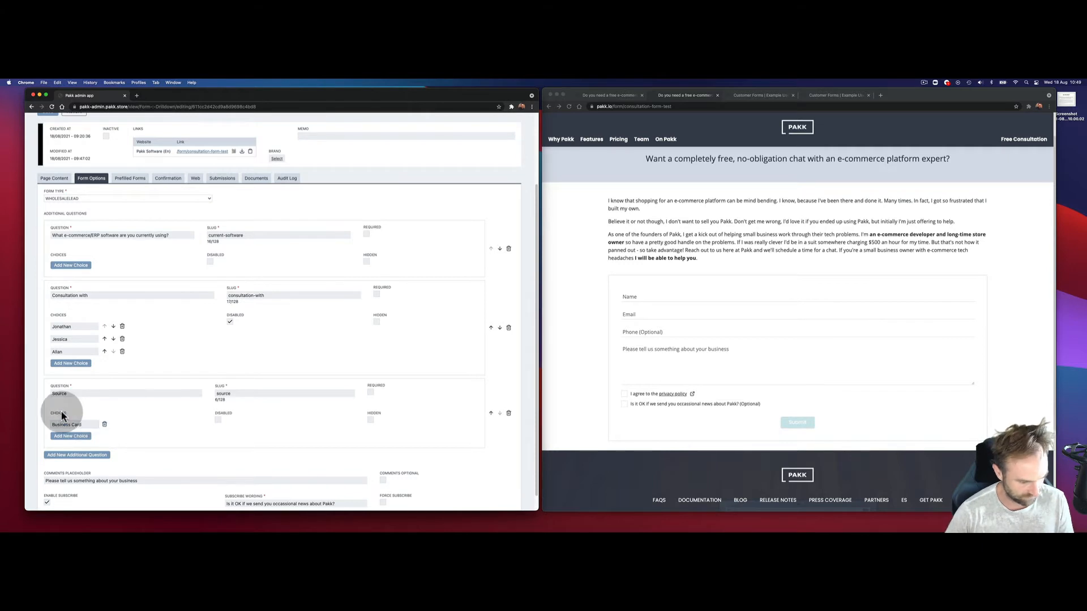
{"action": "left_click", "coordinate": [371, 420]}
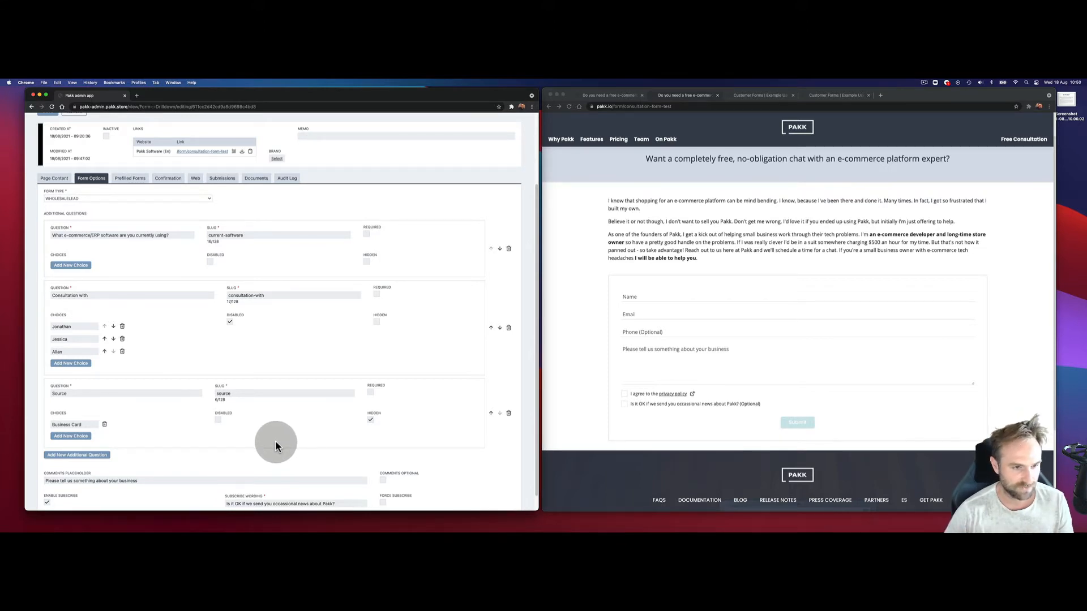
{"action": "scroll", "coordinate": [275, 445], "scroll_direction": "up", "scroll_amount": 3}
{"action": "left_click", "coordinate": [49, 202]}
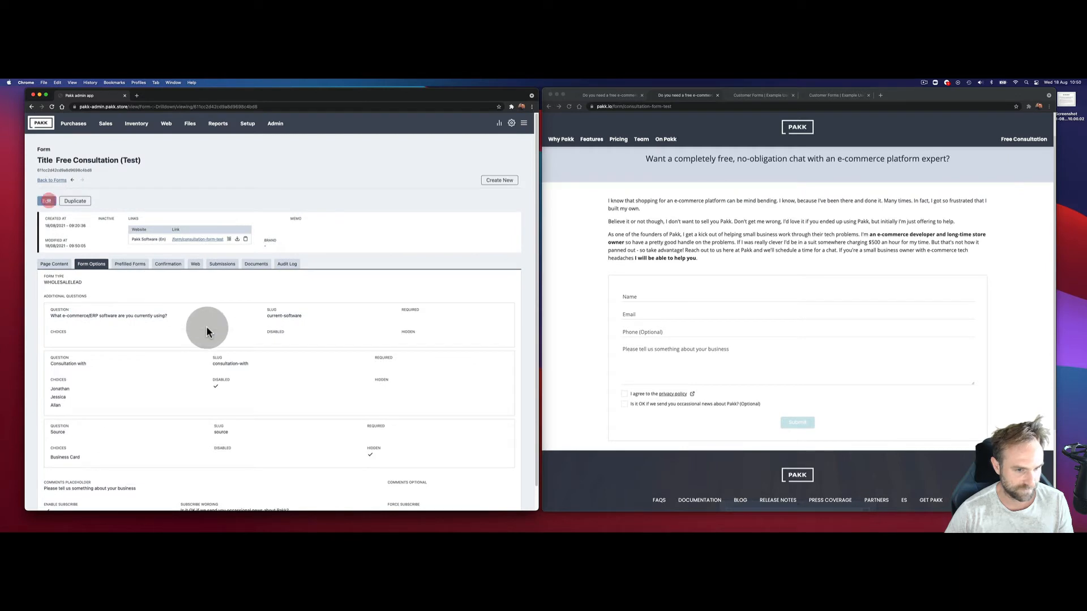
{"action": "scroll", "coordinate": [207, 327], "scroll_direction": "down", "scroll_amount": 1}
{"action": "left_click", "coordinate": [606, 295]}
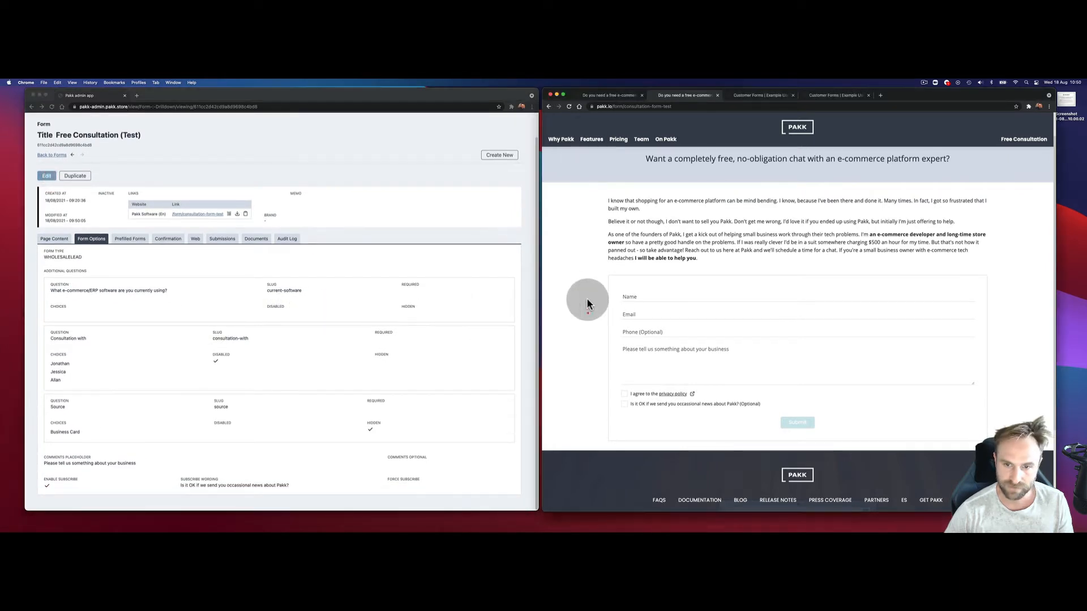
{"action": "left_click", "coordinate": [569, 106]}
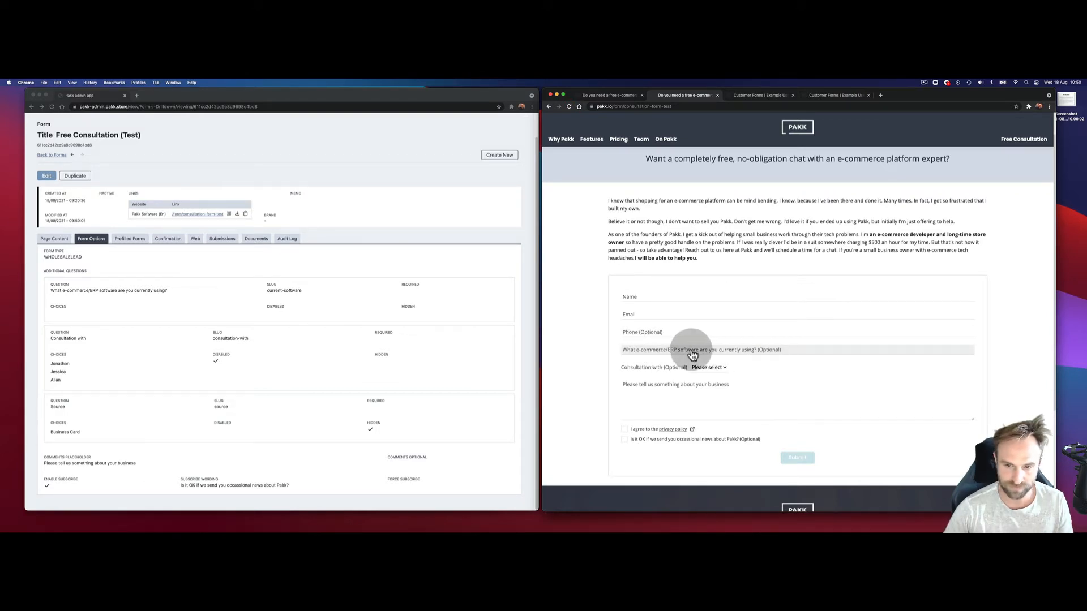
{"action": "left_click", "coordinate": [787, 350]}
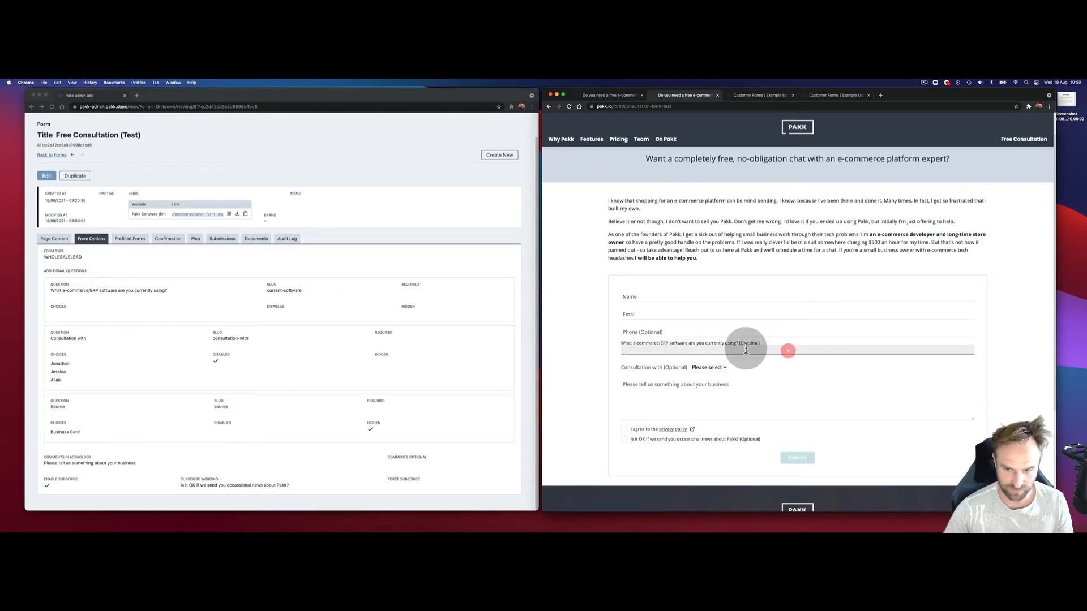
{"action": "left_click", "coordinate": [707, 367]}
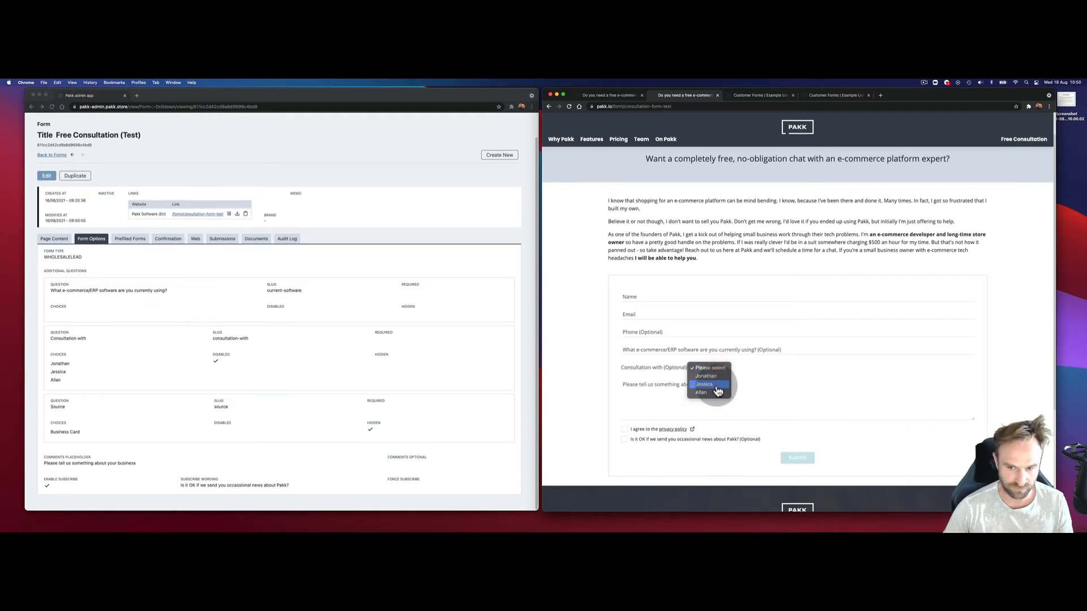
{"action": "left_click", "coordinate": [773, 372]}
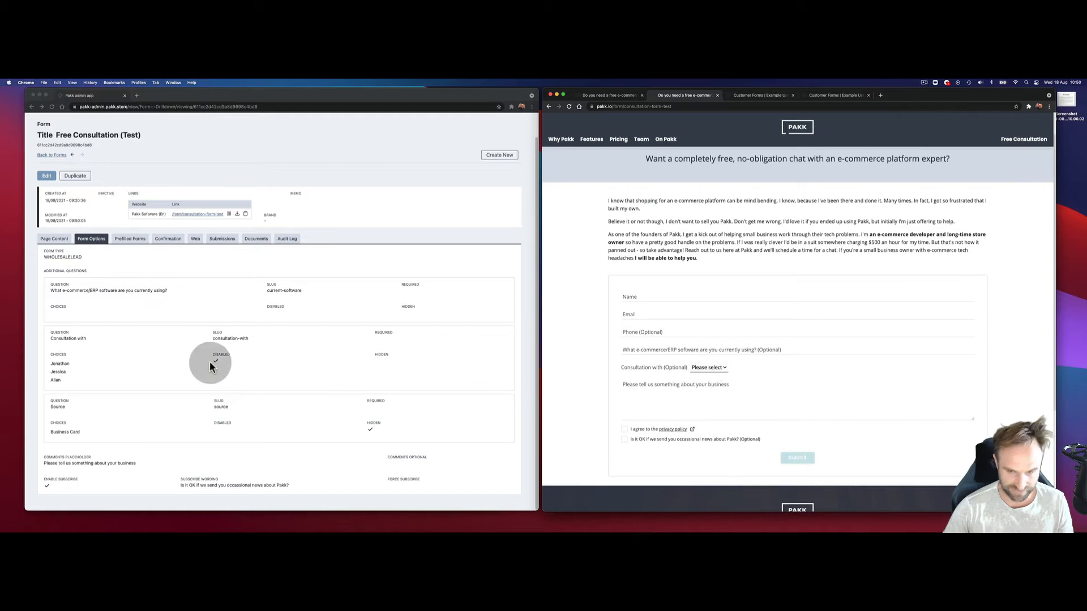
{"action": "left_click", "coordinate": [709, 367]}
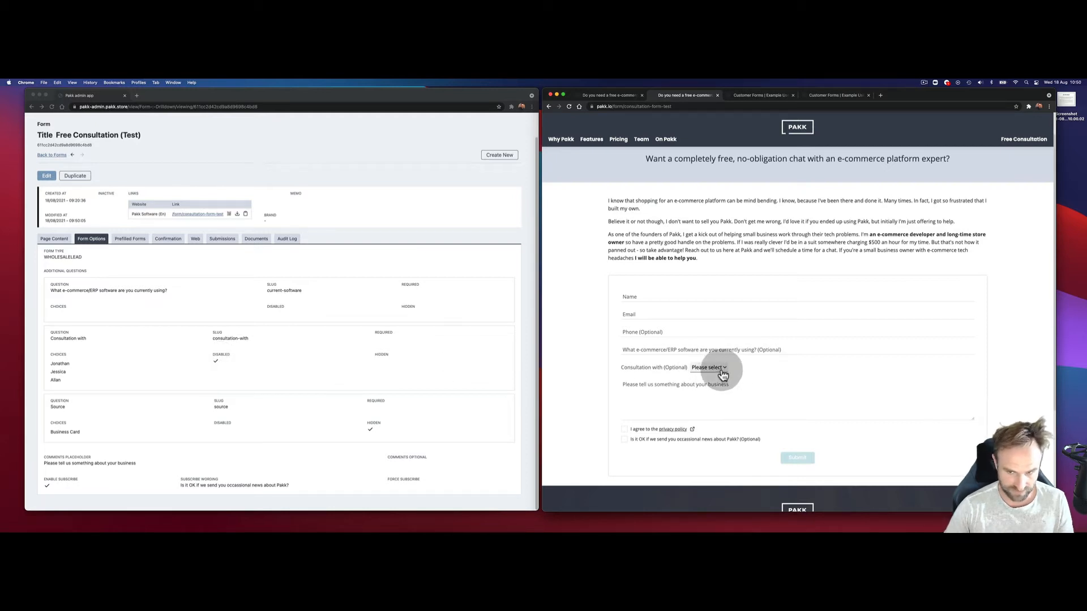
{"action": "left_click", "coordinate": [782, 367]}
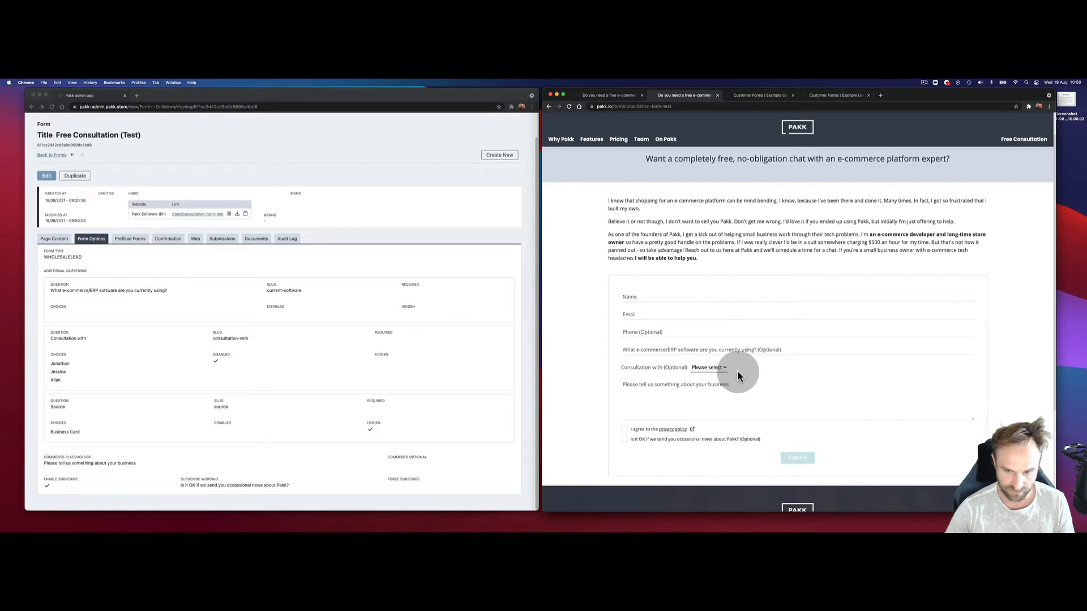
Step: Untick Hidden on the Source question and save the form
{"action": "left_click", "coordinate": [48, 177]}
{"action": "scroll", "coordinate": [388, 431], "scroll_direction": "down", "scroll_amount": 3}
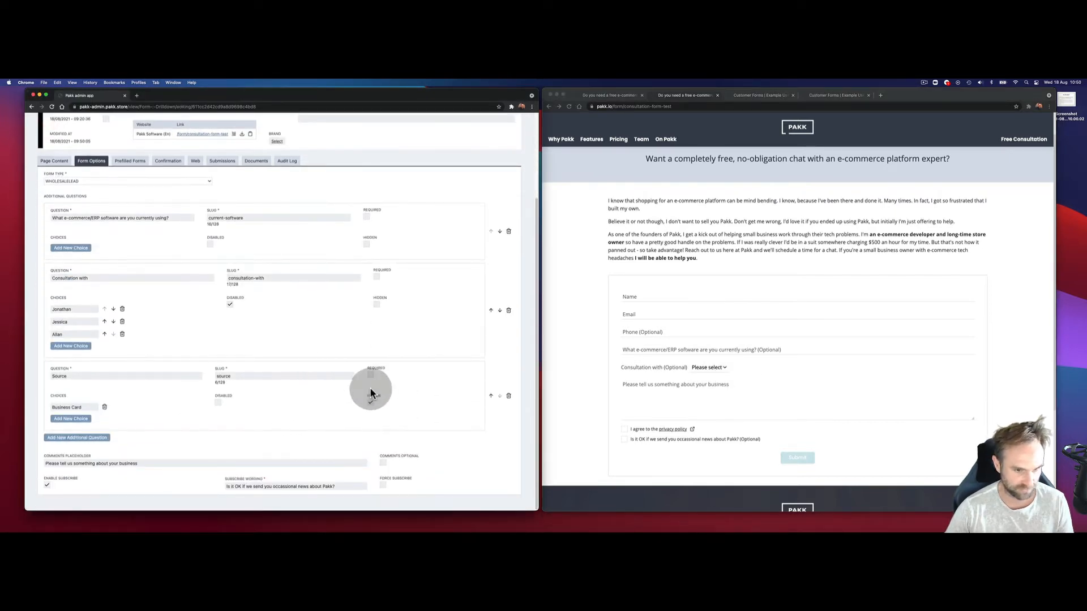
{"action": "scroll", "coordinate": [77, 199], "scroll_direction": "up", "scroll_amount": 4}
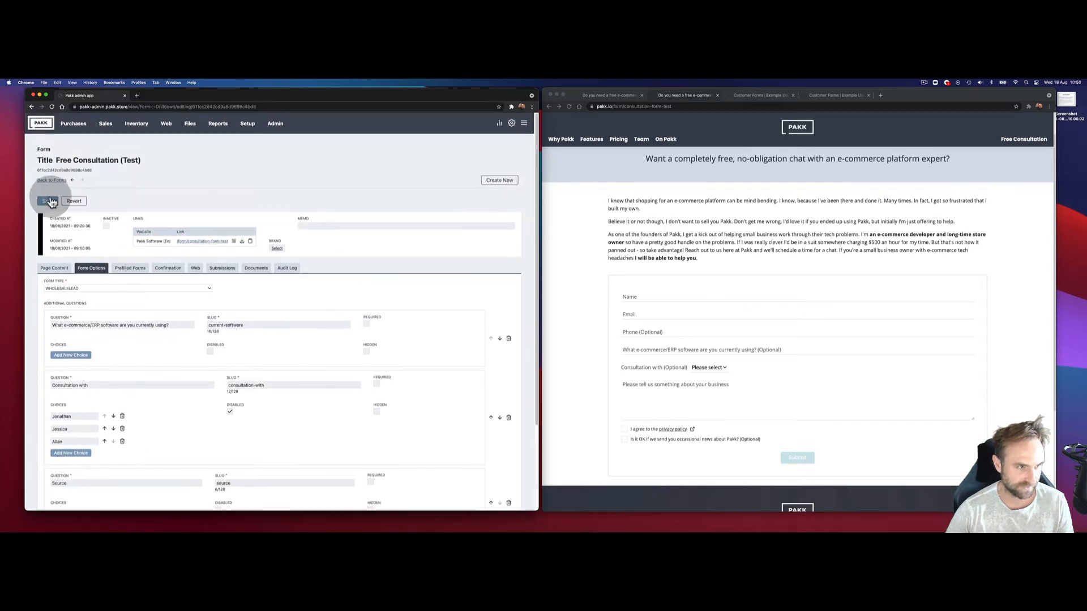
{"action": "left_click", "coordinate": [50, 202]}
Step: Reload the live form and check the Source dropdown and software question
{"action": "left_click", "coordinate": [569, 106]}
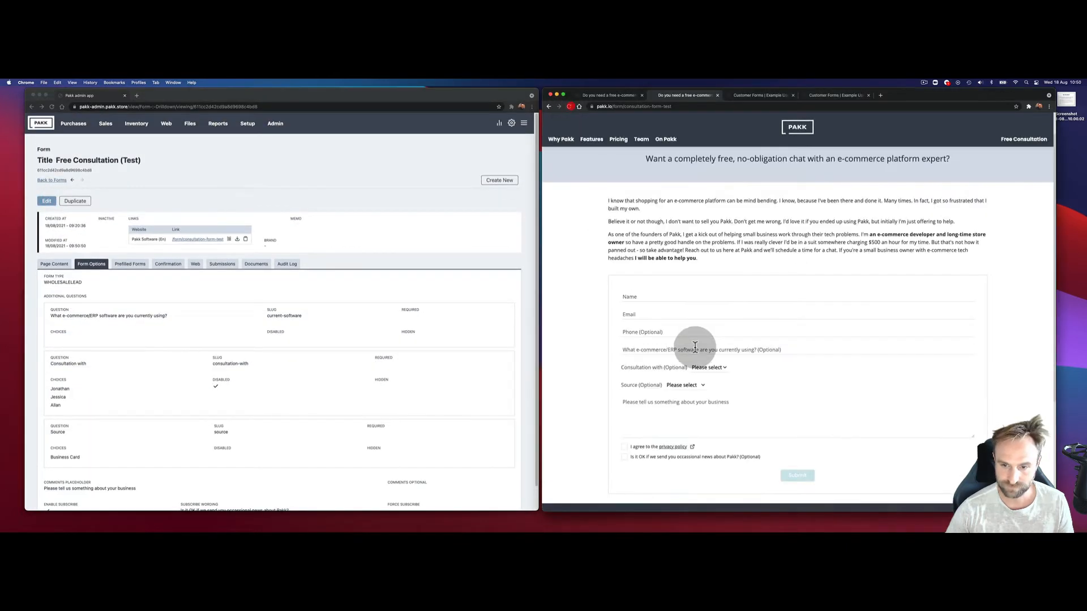
{"action": "scroll", "coordinate": [695, 346], "scroll_direction": "down", "scroll_amount": 2}
{"action": "left_click", "coordinate": [690, 336]}
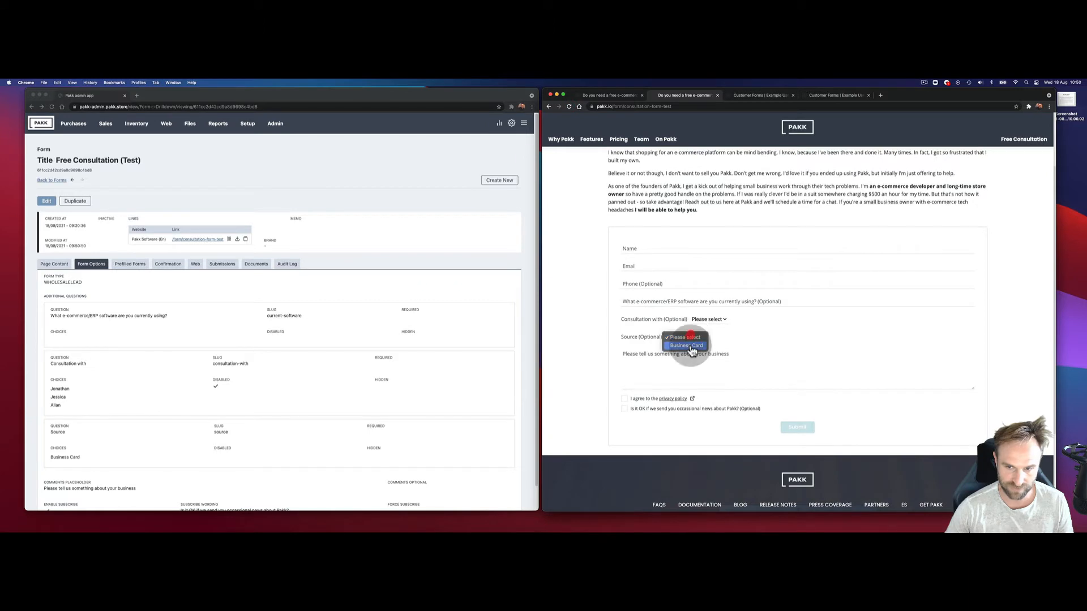
{"action": "left_click", "coordinate": [745, 347]}
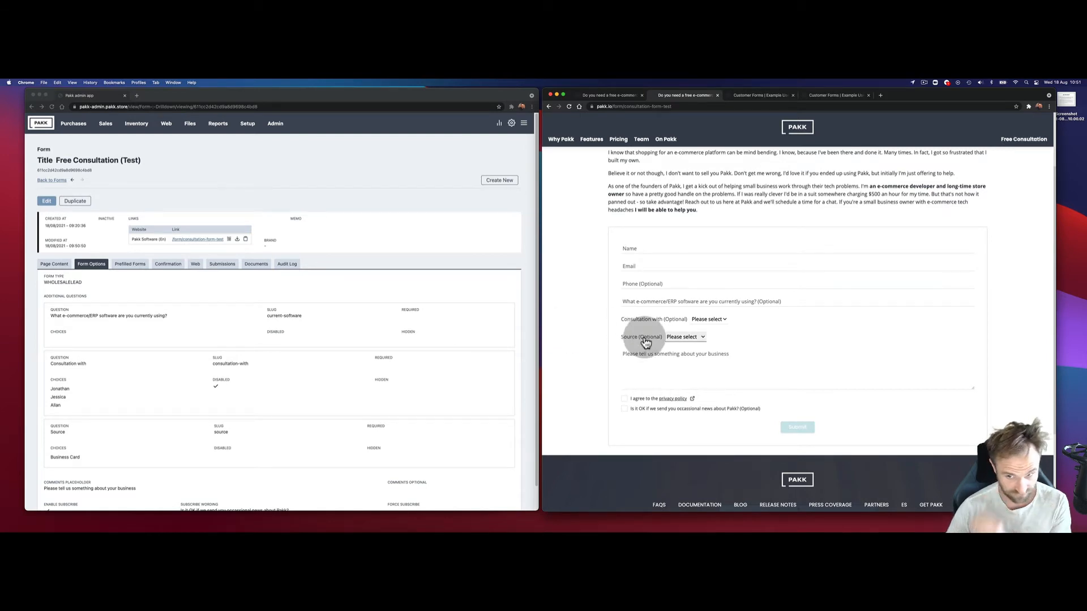
{"action": "scroll", "coordinate": [704, 319], "scroll_direction": "up", "scroll_amount": 2}
{"action": "left_click", "coordinate": [705, 321]}
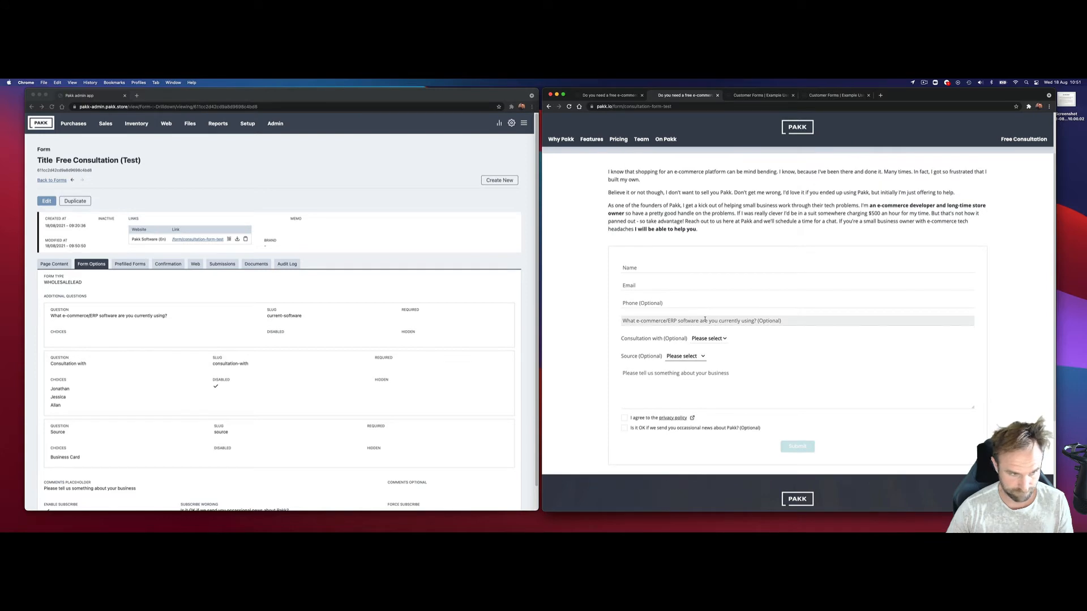
{"action": "left_click", "coordinate": [704, 317]}
{"action": "scroll", "coordinate": [749, 294], "scroll_direction": "up", "scroll_amount": 1}
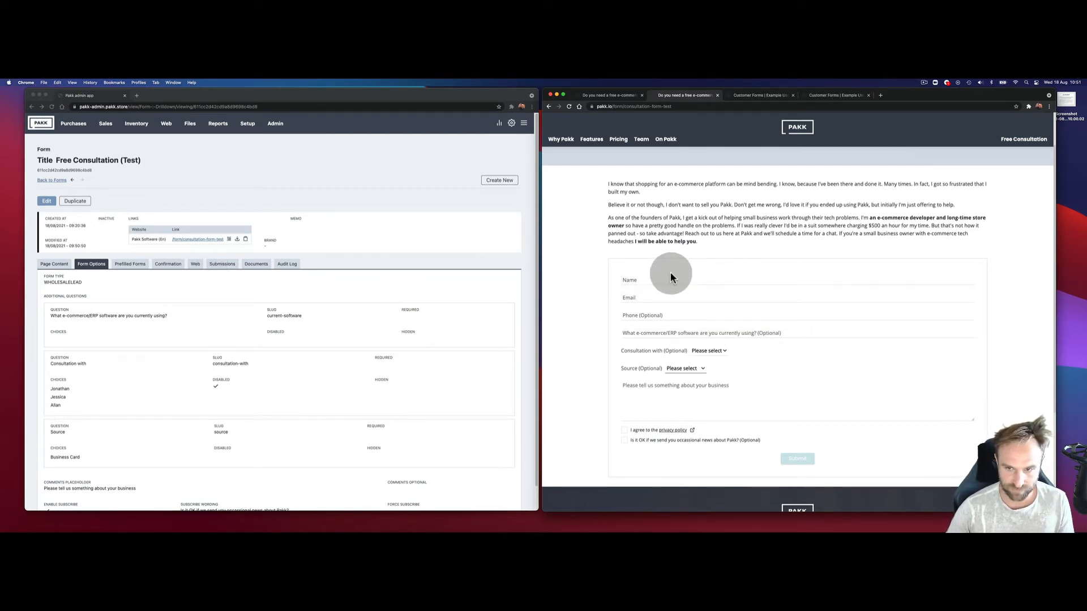
{"action": "scroll", "coordinate": [683, 275], "scroll_direction": "up", "scroll_amount": 2}
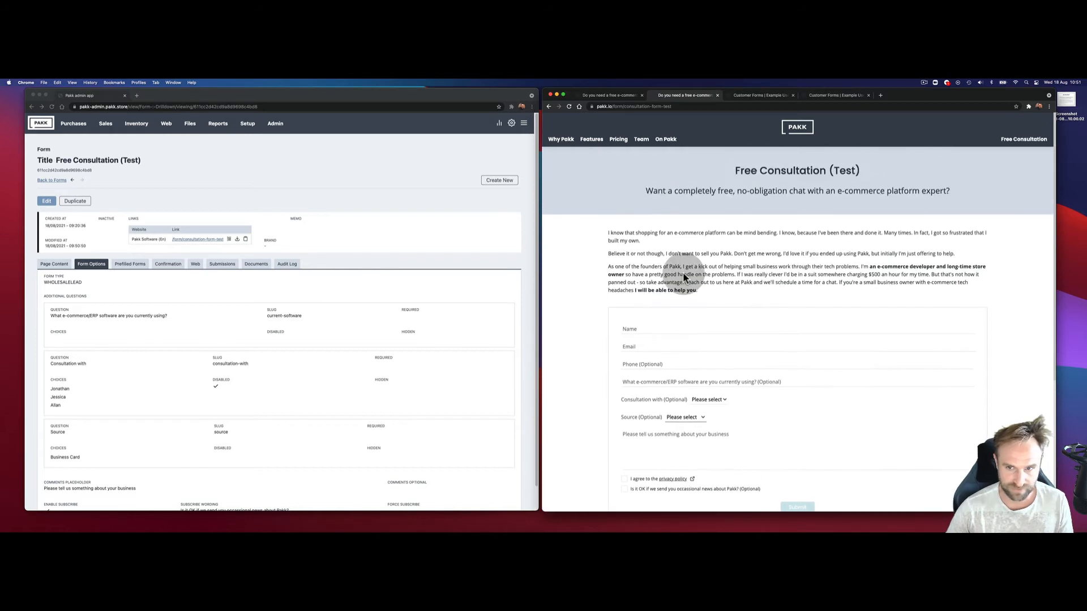
Step: Add a new prefilled form under Prefilled Forms and give it a name
{"action": "left_click", "coordinate": [130, 264]}
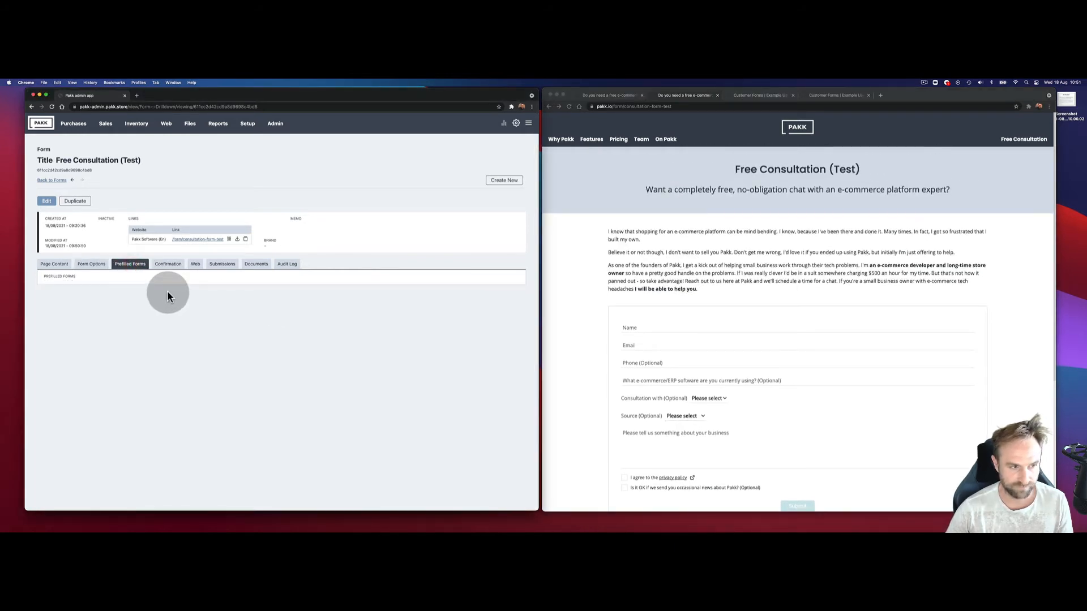
{"action": "left_click", "coordinate": [45, 202]}
{"action": "left_click", "coordinate": [85, 291]}
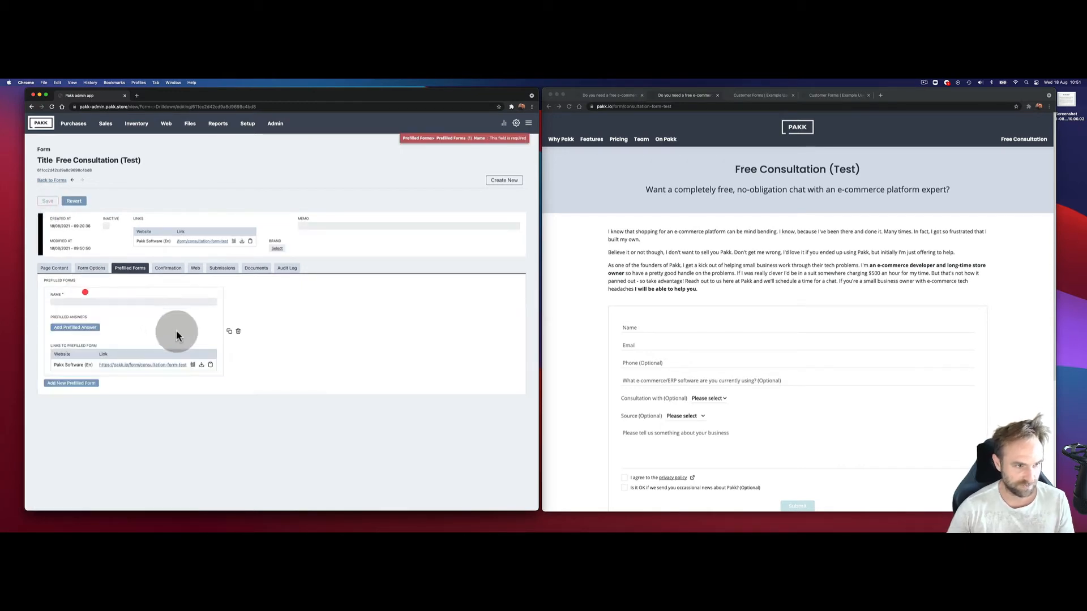
{"action": "left_click", "coordinate": [109, 301]}
{"action": "type", "text": "Jon"}
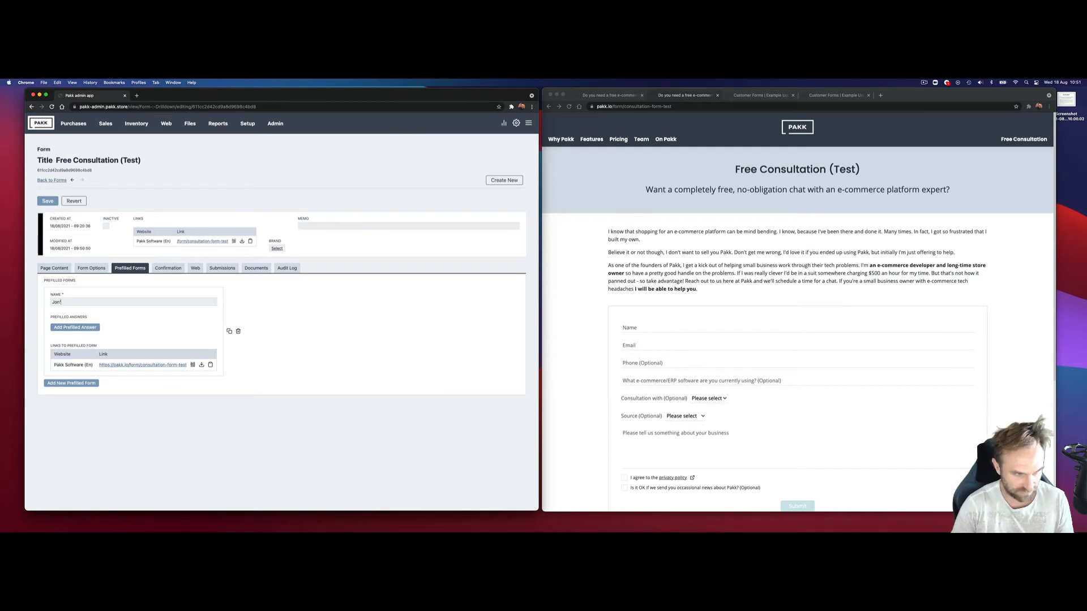
{"action": "type", "text": "'s Business Card"}
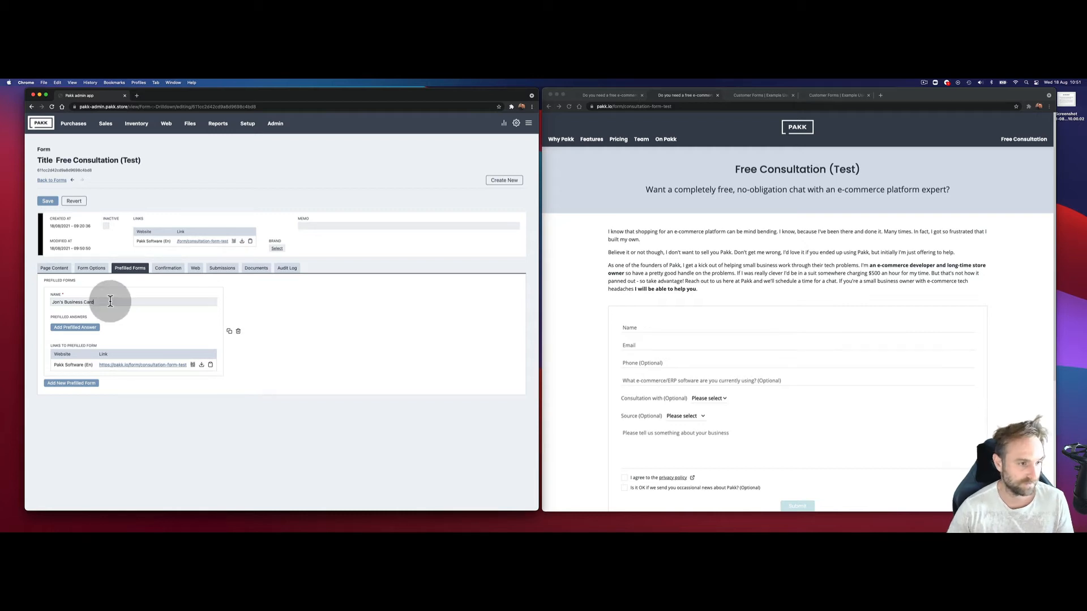
Step: Prefill consultation-with with the first consultant and source with Business Card, then save
{"action": "left_click", "coordinate": [89, 329]}
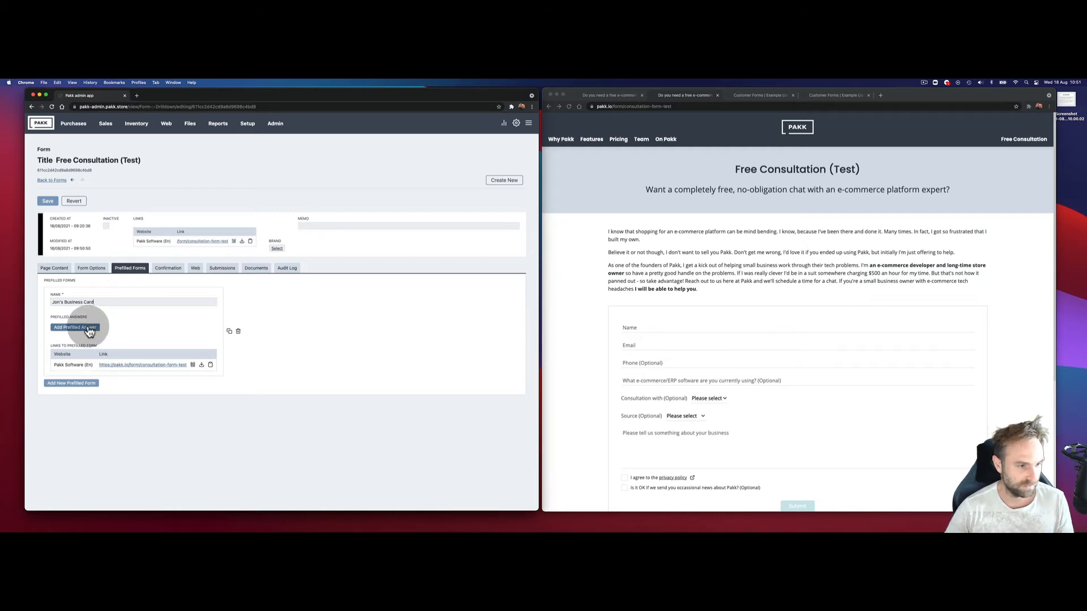
{"action": "left_click", "coordinate": [85, 339]}
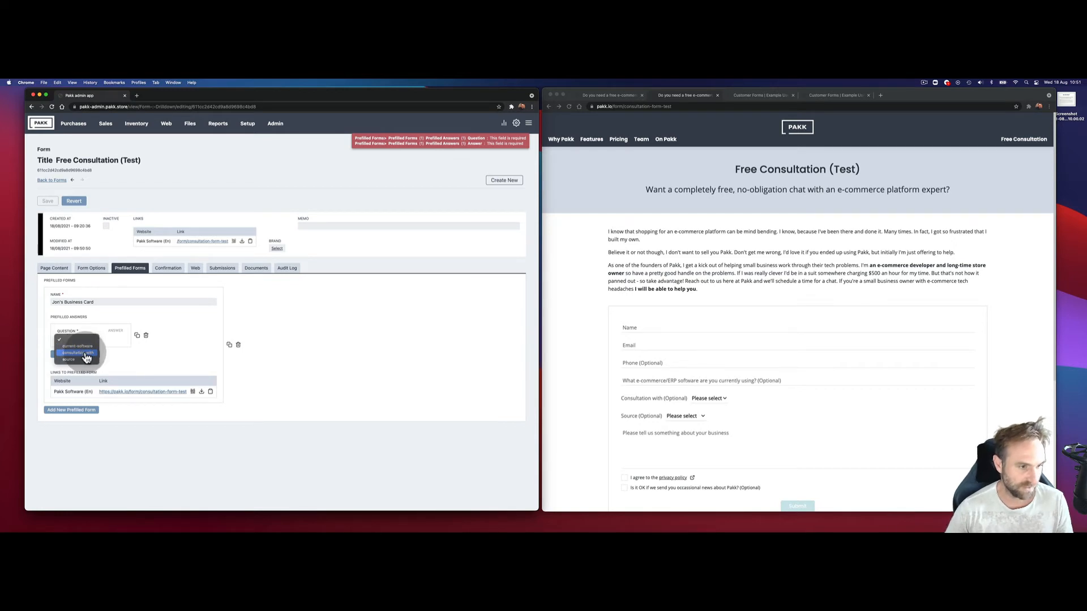
{"action": "left_click", "coordinate": [83, 353]}
{"action": "left_click", "coordinate": [123, 338]}
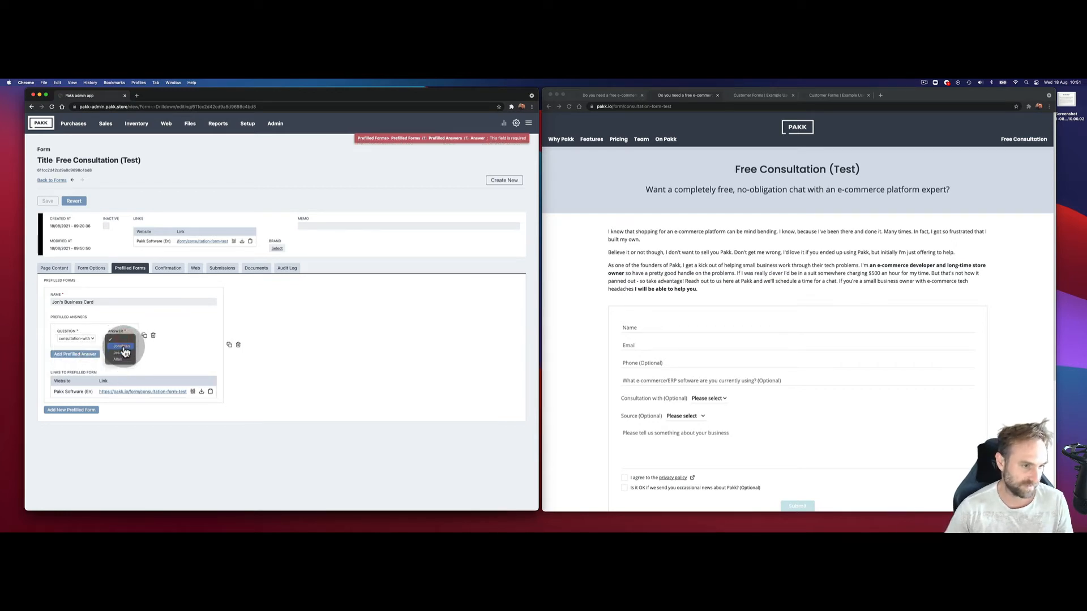
{"action": "left_click", "coordinate": [121, 346]}
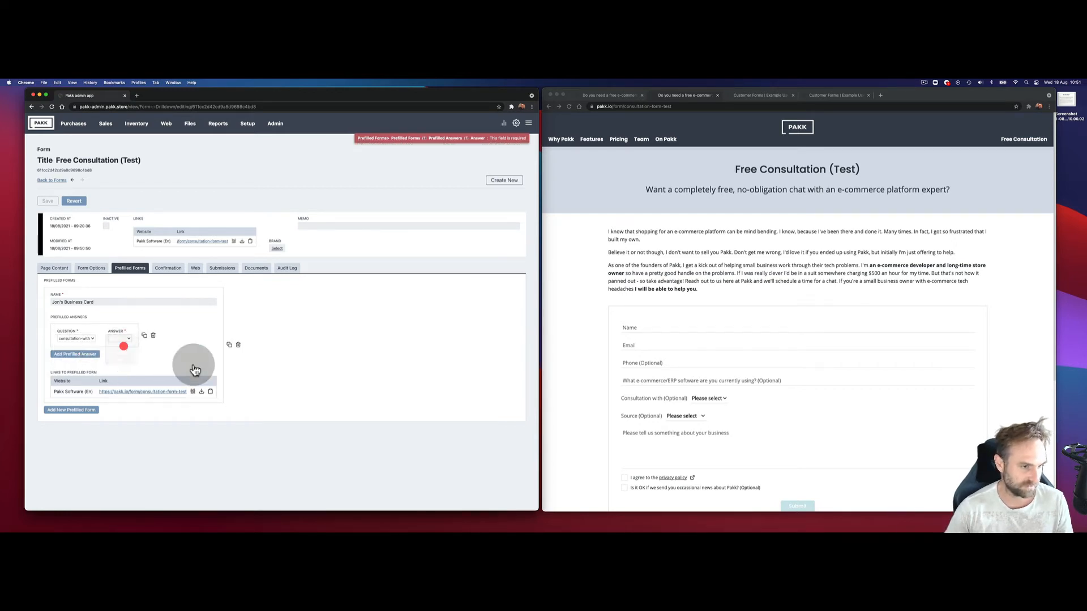
{"action": "left_click", "coordinate": [82, 355]}
{"action": "left_click", "coordinate": [89, 366]}
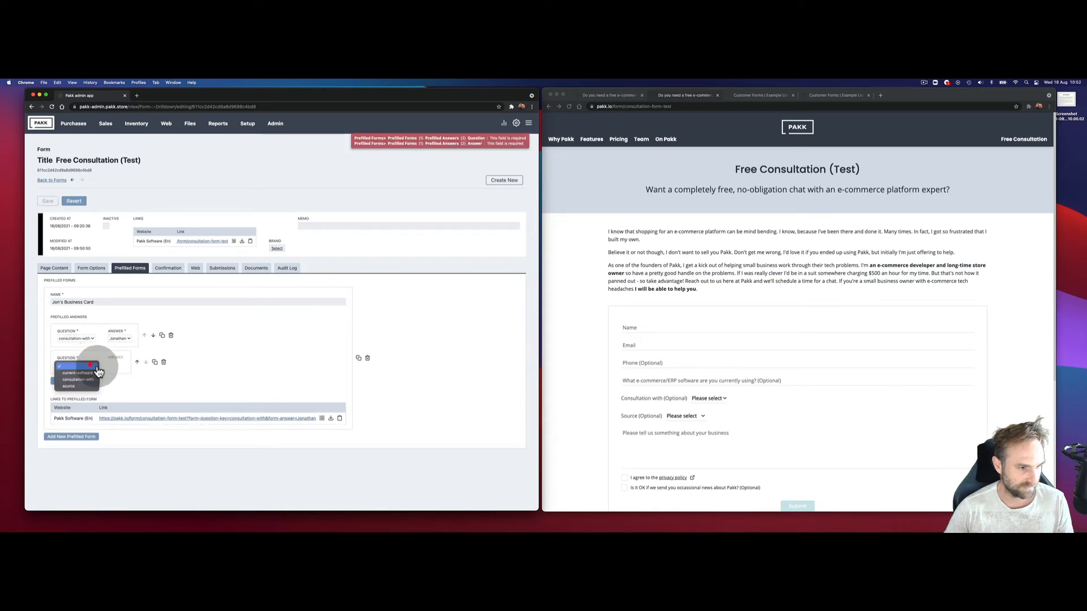
{"action": "left_click", "coordinate": [85, 385]}
{"action": "left_click", "coordinate": [118, 368]}
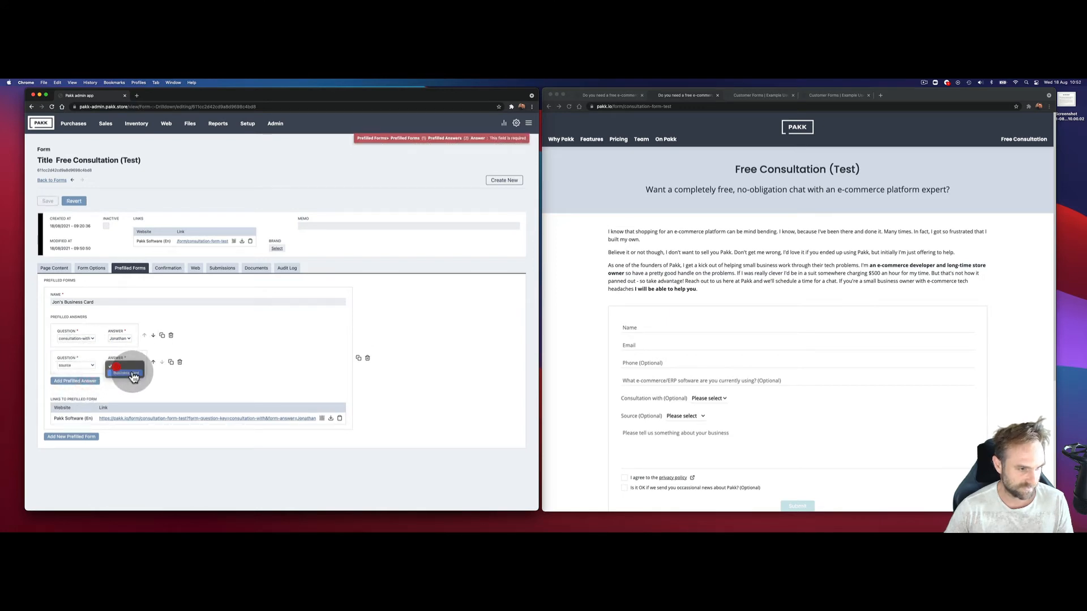
{"action": "left_click", "coordinate": [133, 372]}
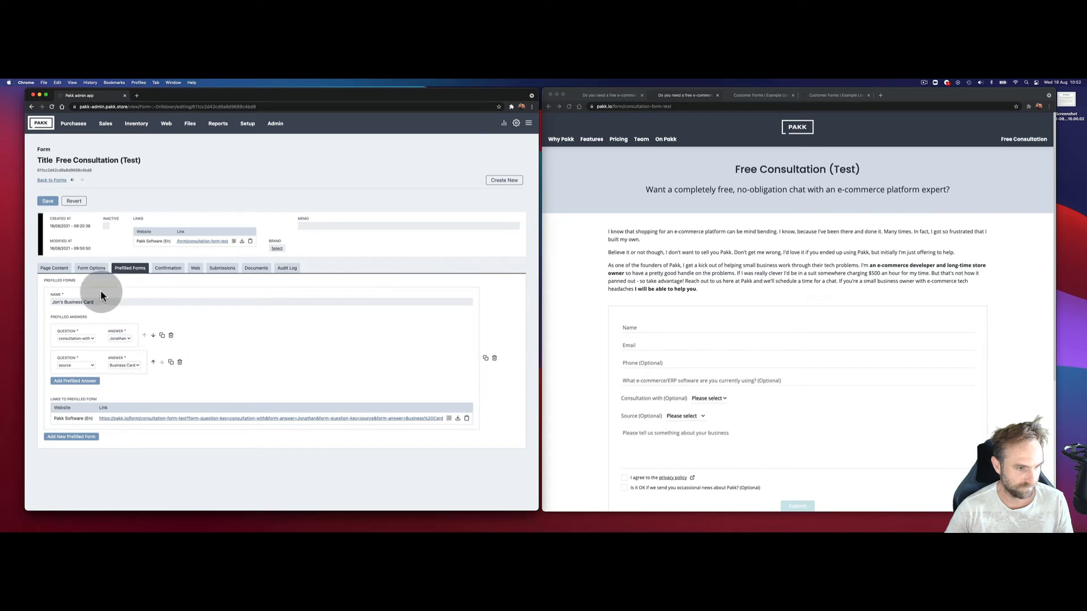
{"action": "left_click", "coordinate": [47, 201]}
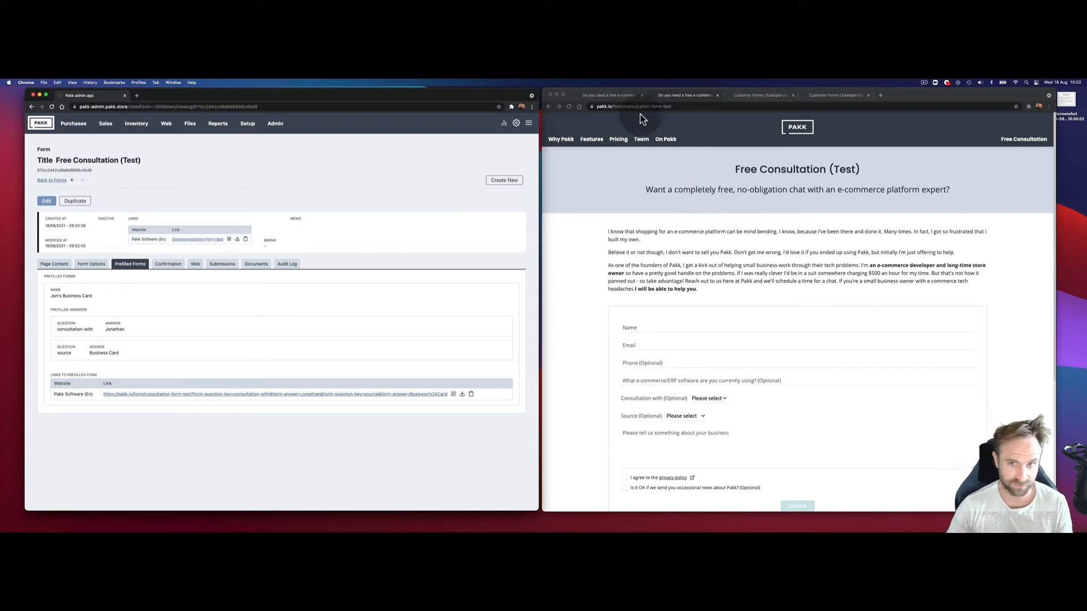
Step: Load the copied prefilled link in the public browser so the consultant and Business Card come preselected
{"action": "left_click", "coordinate": [678, 106]}
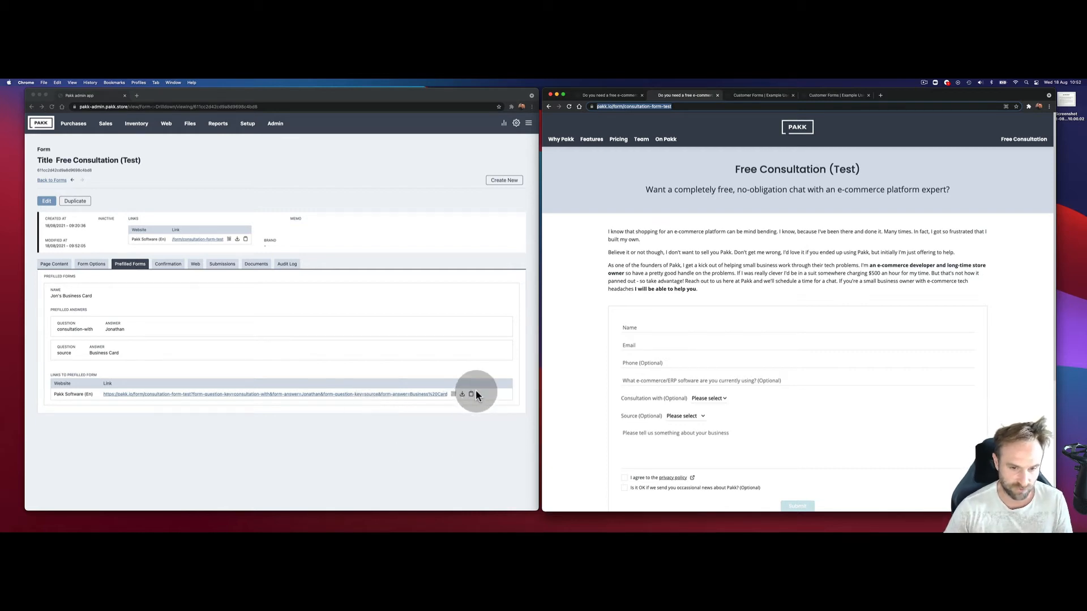
{"action": "left_click", "coordinate": [454, 398]}
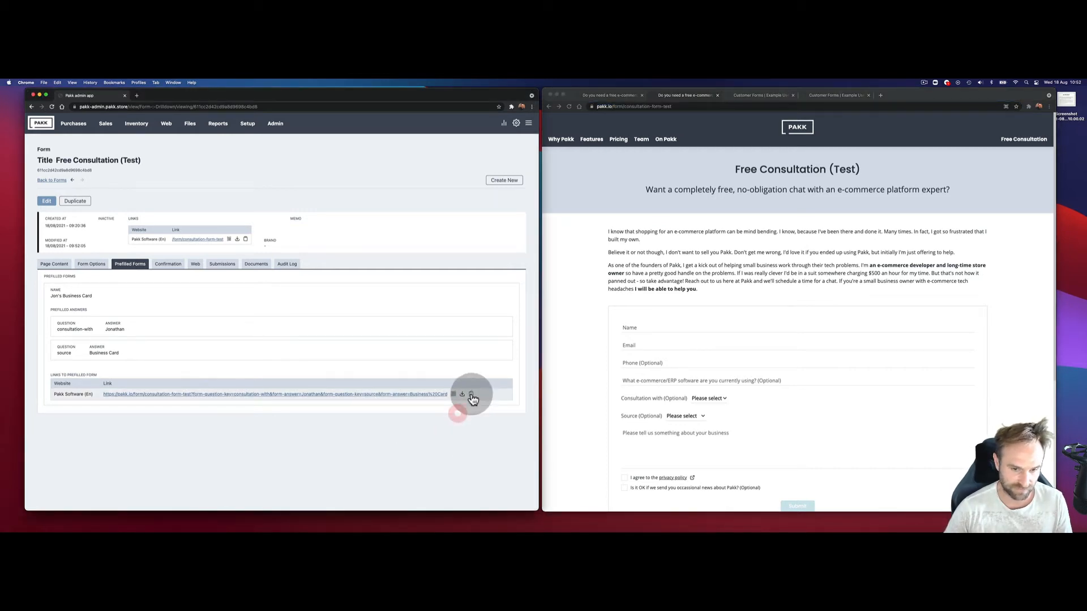
{"action": "left_click", "coordinate": [470, 394]}
{"action": "left_click", "coordinate": [715, 106]}
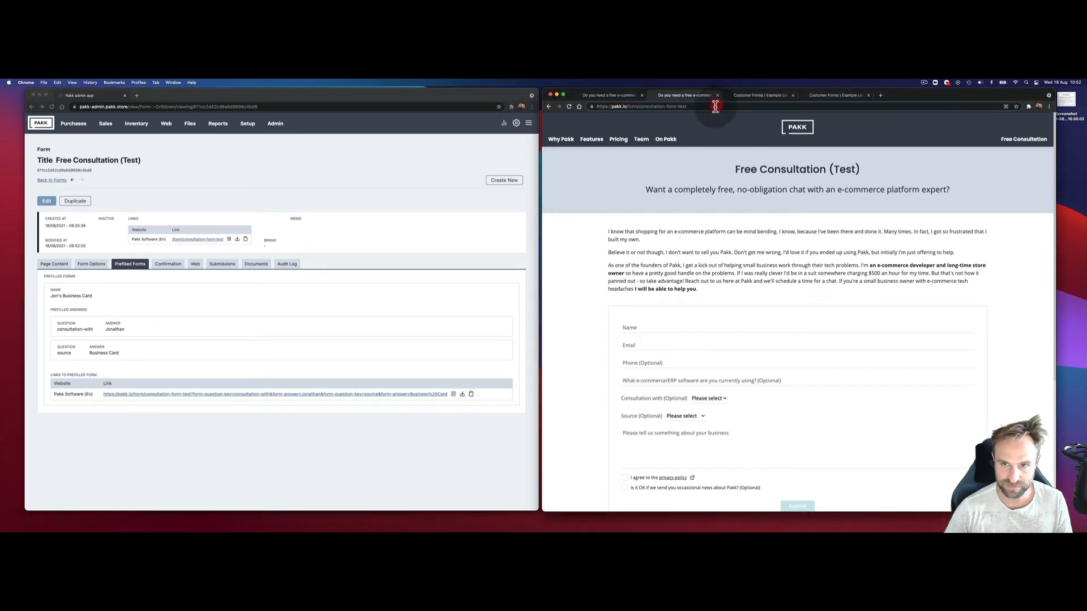
{"action": "key", "text": "super+v"}
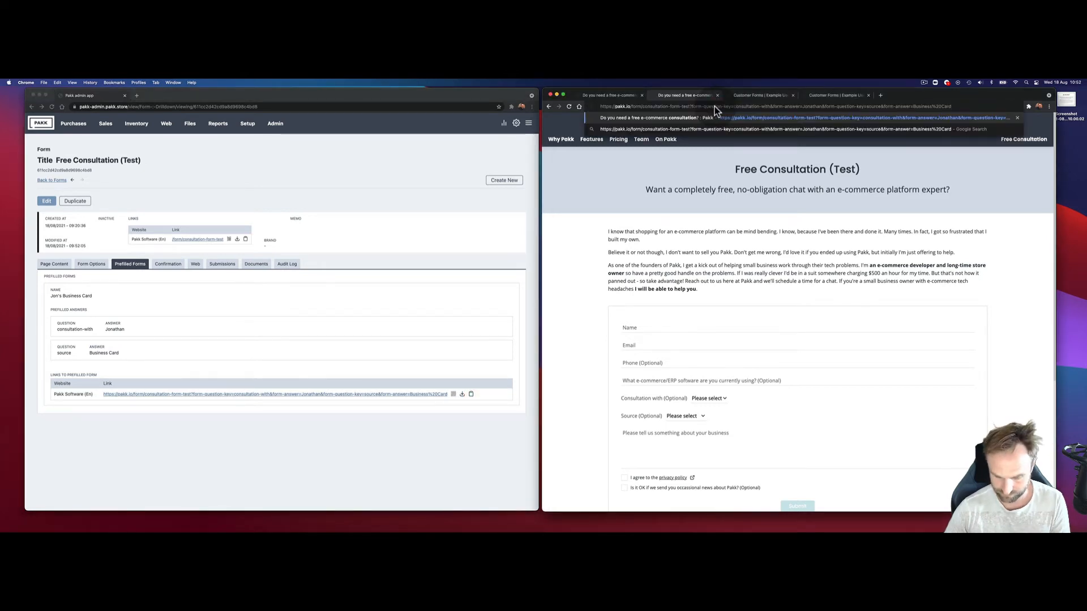
{"action": "key", "text": "Return"}
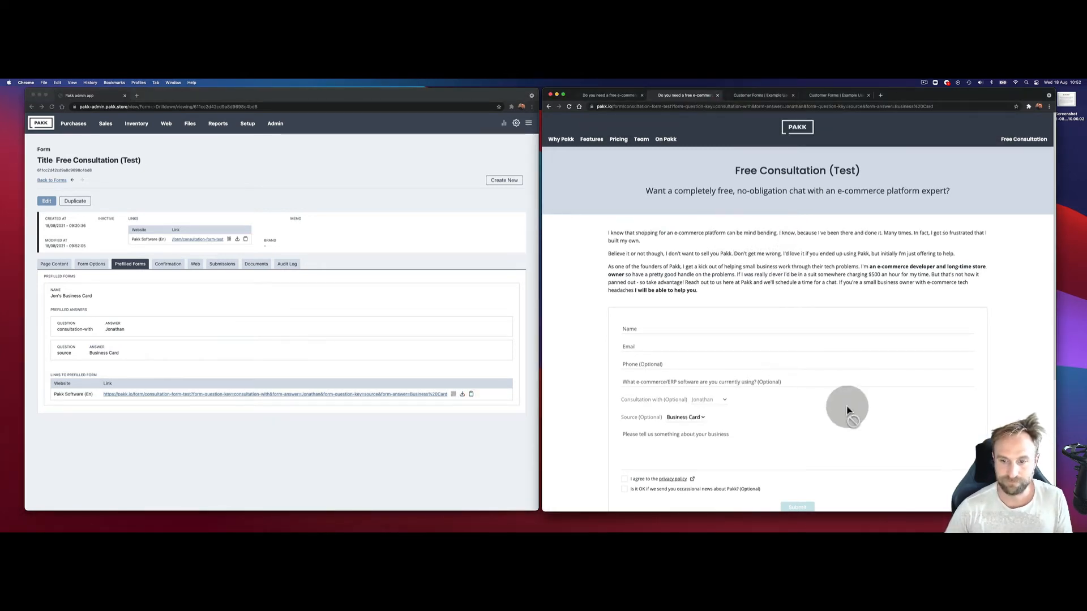
{"action": "scroll", "coordinate": [847, 411], "scroll_direction": "down", "scroll_amount": 3}
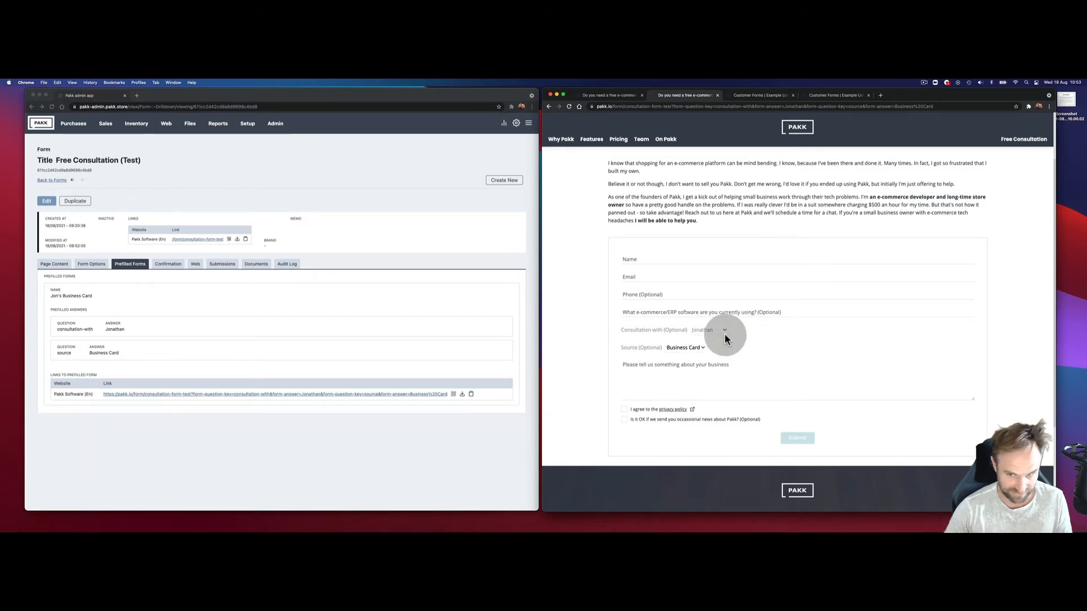
{"action": "left_click", "coordinate": [86, 262]}
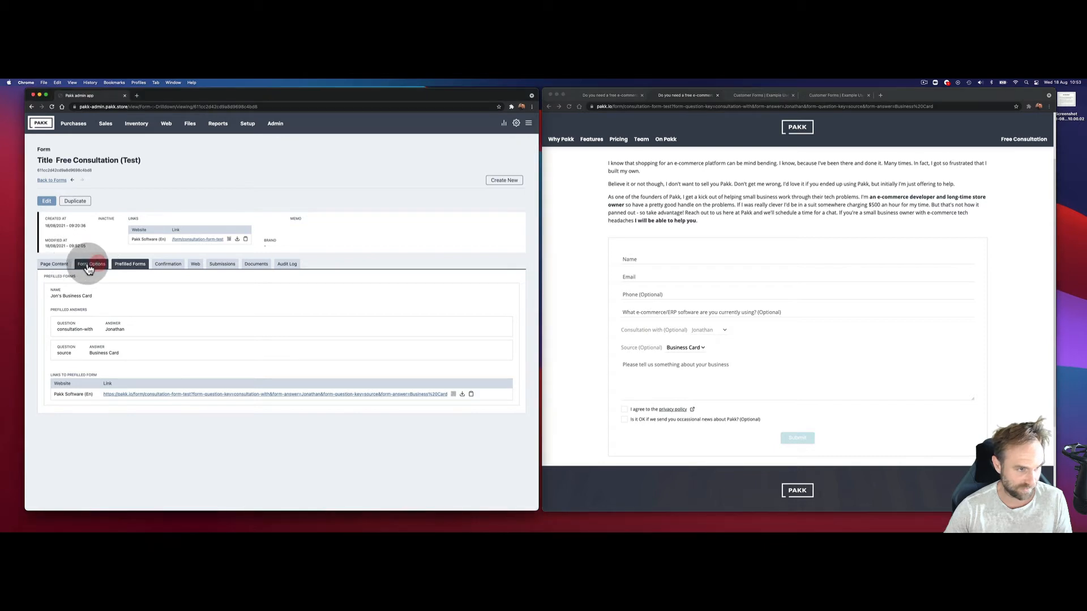
Step: Check that the Source answer 'Business Card' is preselected on the public form
{"action": "left_click", "coordinate": [90, 265]}
{"action": "scroll", "coordinate": [60, 343], "scroll_direction": "down", "scroll_amount": 1}
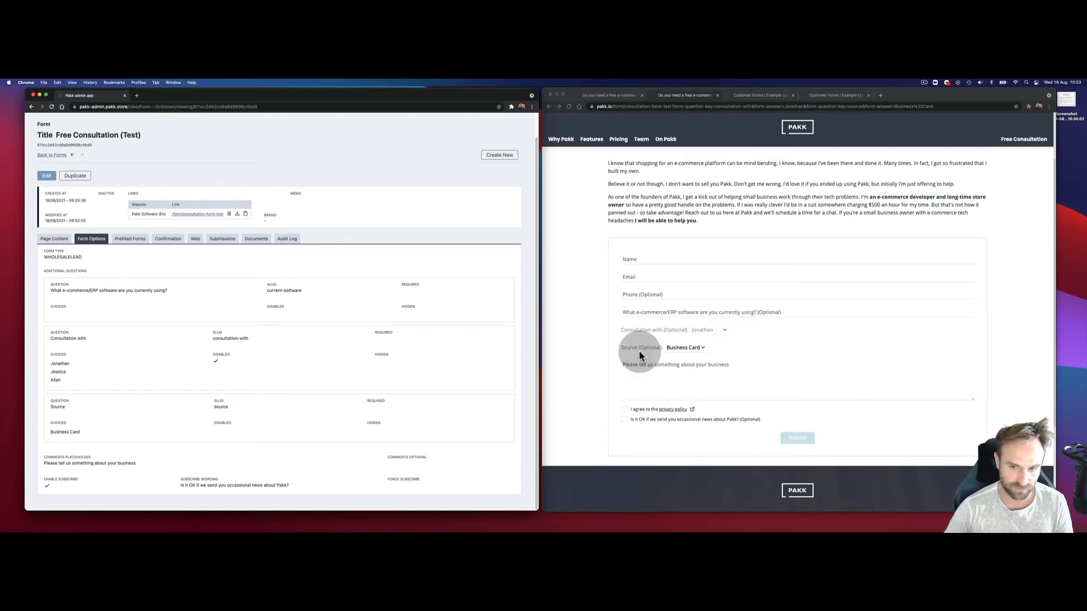
{"action": "left_click", "coordinate": [702, 347]}
{"action": "left_click", "coordinate": [704, 347]}
{"action": "left_click", "coordinate": [736, 349]}
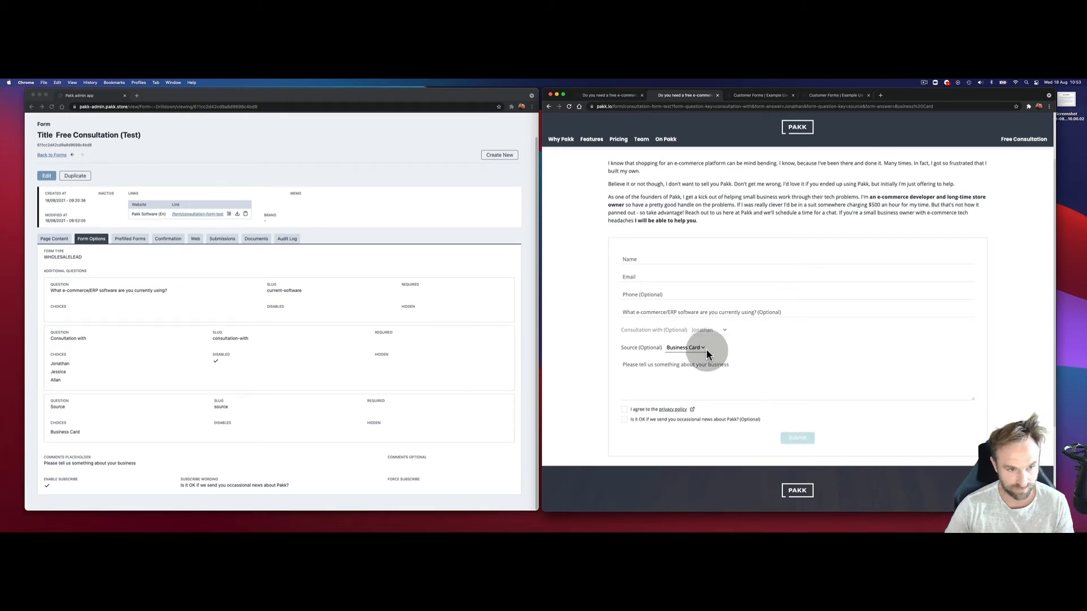
Step: Mark the Source question Hidden in Form Options, save, and reload the public form
{"action": "left_click", "coordinate": [46, 177]}
{"action": "left_click", "coordinate": [46, 176]}
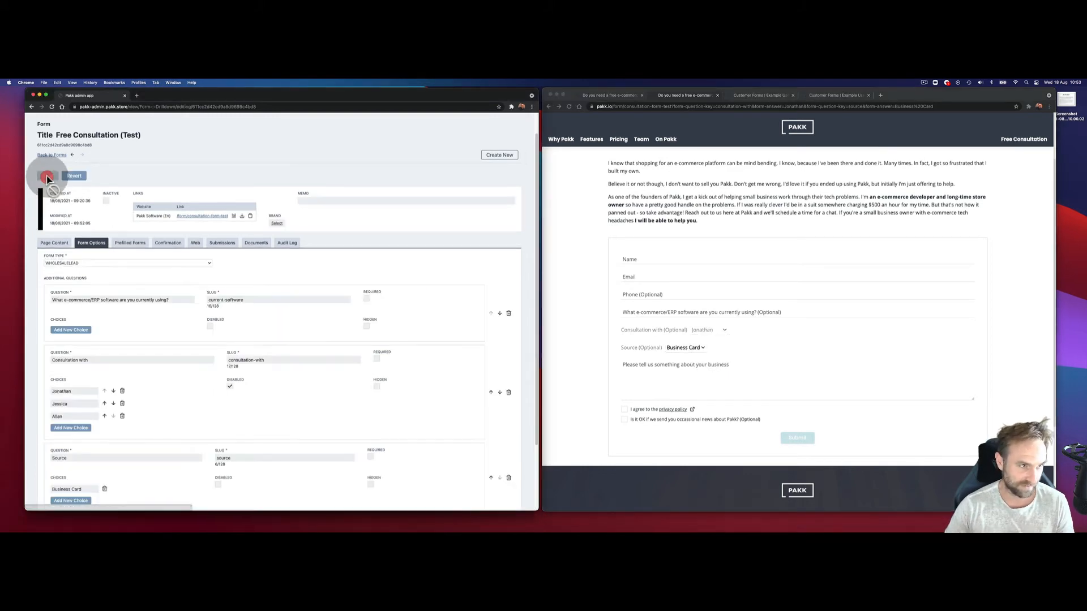
{"action": "scroll", "coordinate": [238, 405], "scroll_direction": "down", "scroll_amount": 3}
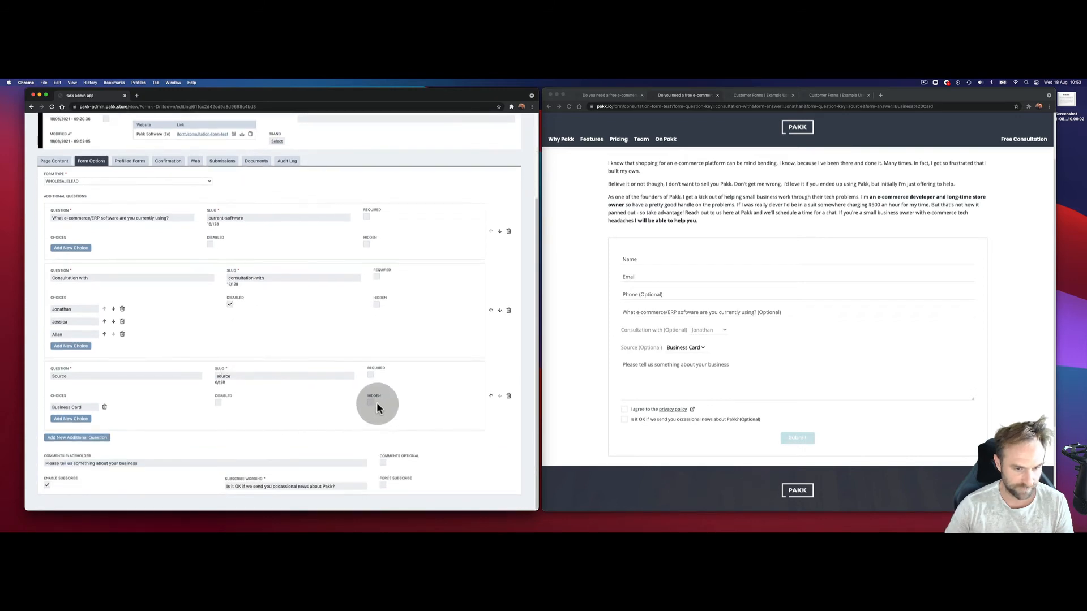
{"action": "left_click", "coordinate": [371, 402]}
{"action": "scroll", "coordinate": [235, 395], "scroll_direction": "up", "scroll_amount": 4}
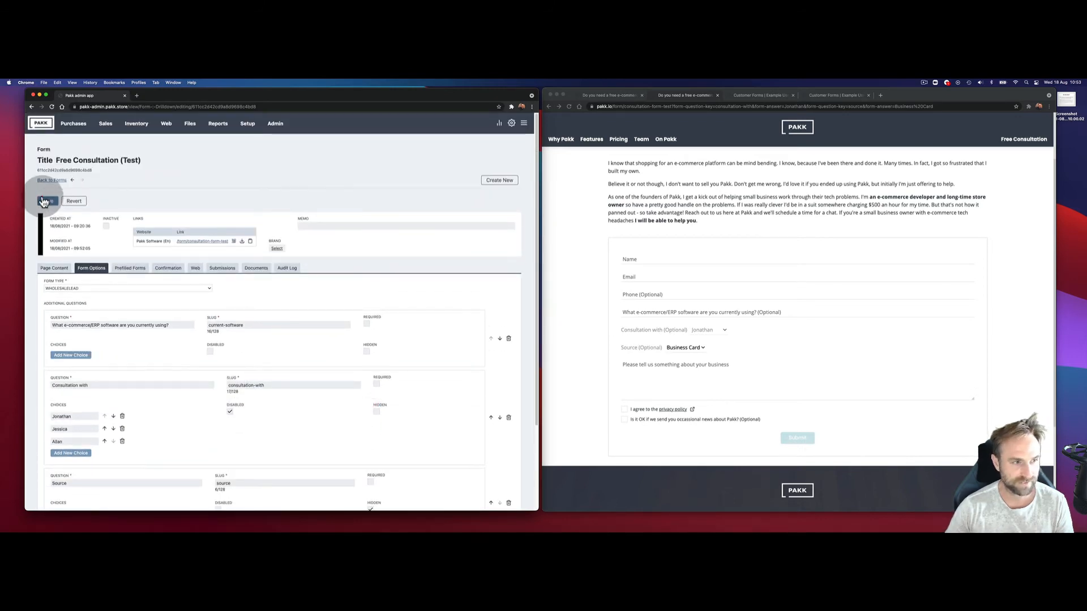
{"action": "left_click", "coordinate": [44, 200]}
{"action": "left_click", "coordinate": [580, 173]}
{"action": "left_click", "coordinate": [568, 106]}
{"action": "left_click", "coordinate": [734, 244]}
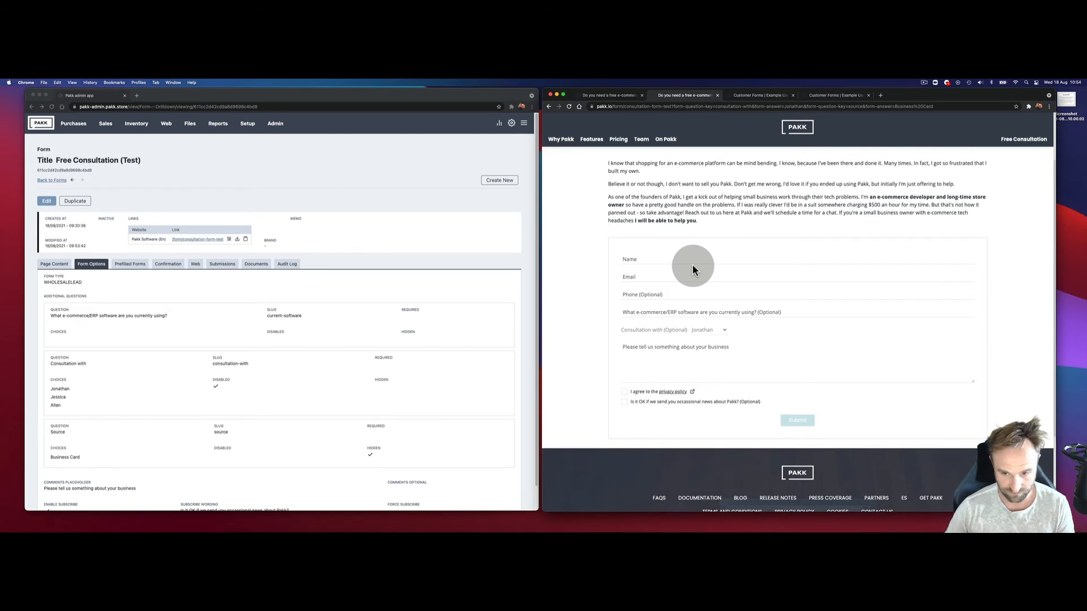
Step: Return the public form to the top and show the admin's Prefilled Forms list
{"action": "scroll", "coordinate": [734, 283], "scroll_direction": "up", "scroll_amount": 3}
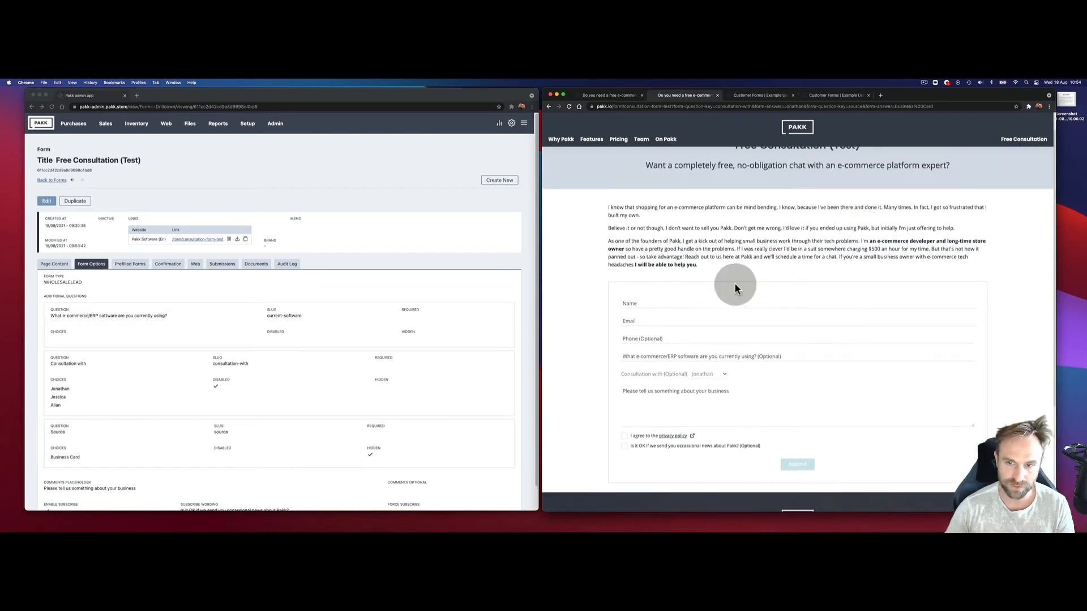
{"action": "scroll", "coordinate": [762, 310], "scroll_direction": "up", "scroll_amount": 1}
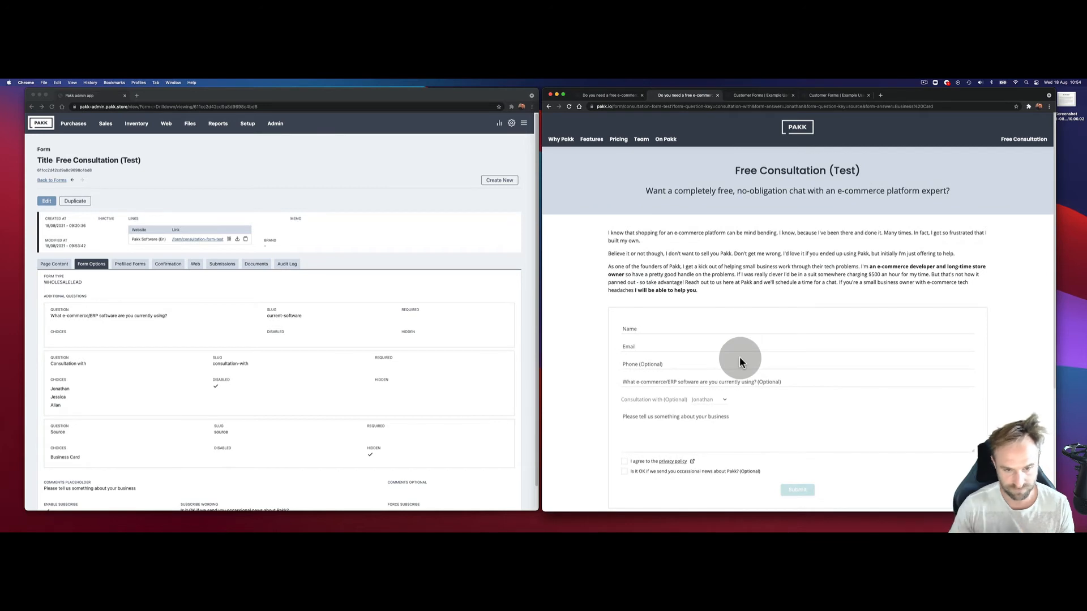
{"action": "left_click", "coordinate": [126, 262]}
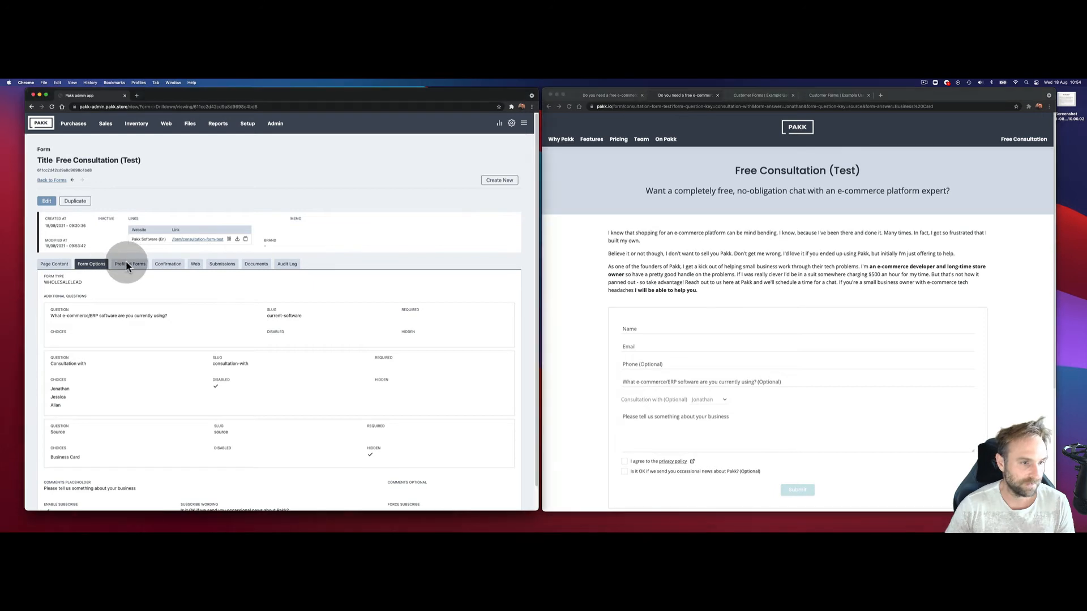
{"action": "left_click", "coordinate": [123, 266]}
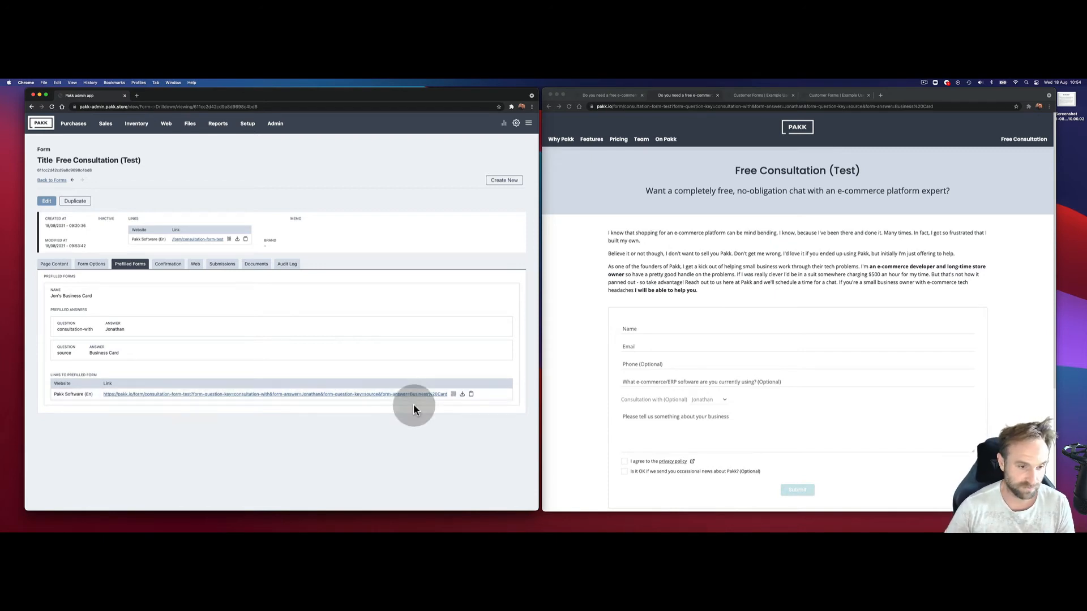
Step: Preview the prefilled link's QR code and download it as qrCode.svg
{"action": "left_click", "coordinate": [454, 396]}
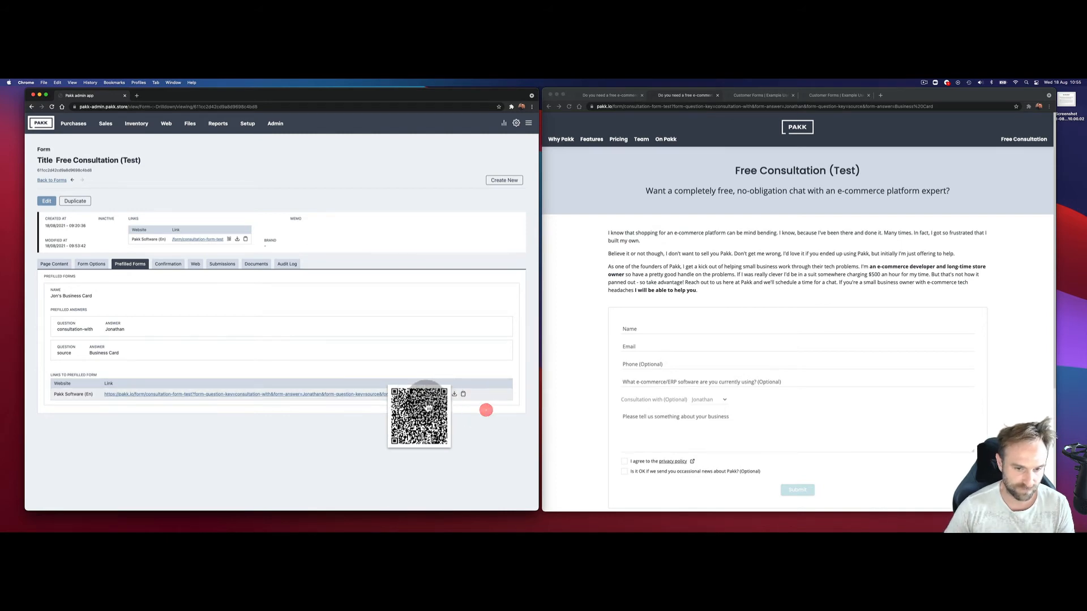
{"action": "left_click", "coordinate": [424, 401]}
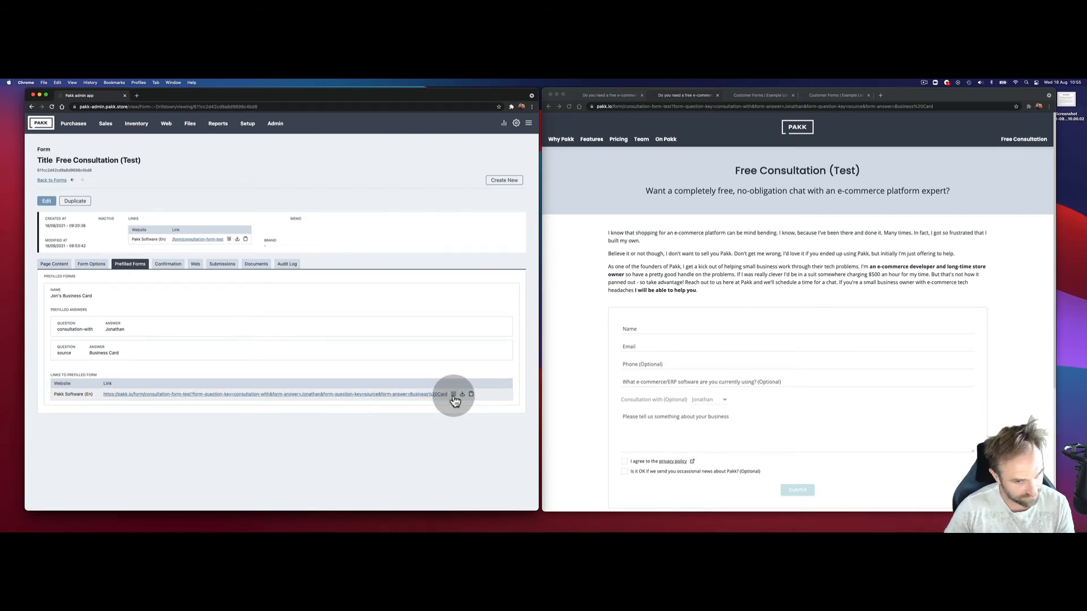
{"action": "left_click", "coordinate": [455, 401]}
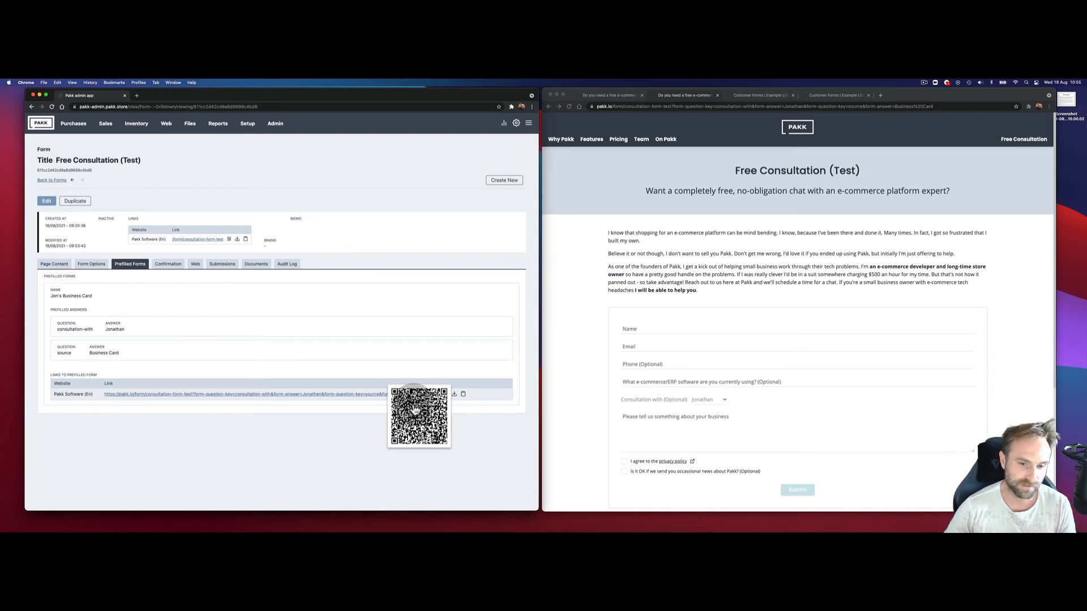
{"action": "left_click_drag", "start_coordinate": [414, 404], "coordinate": [453, 398]}
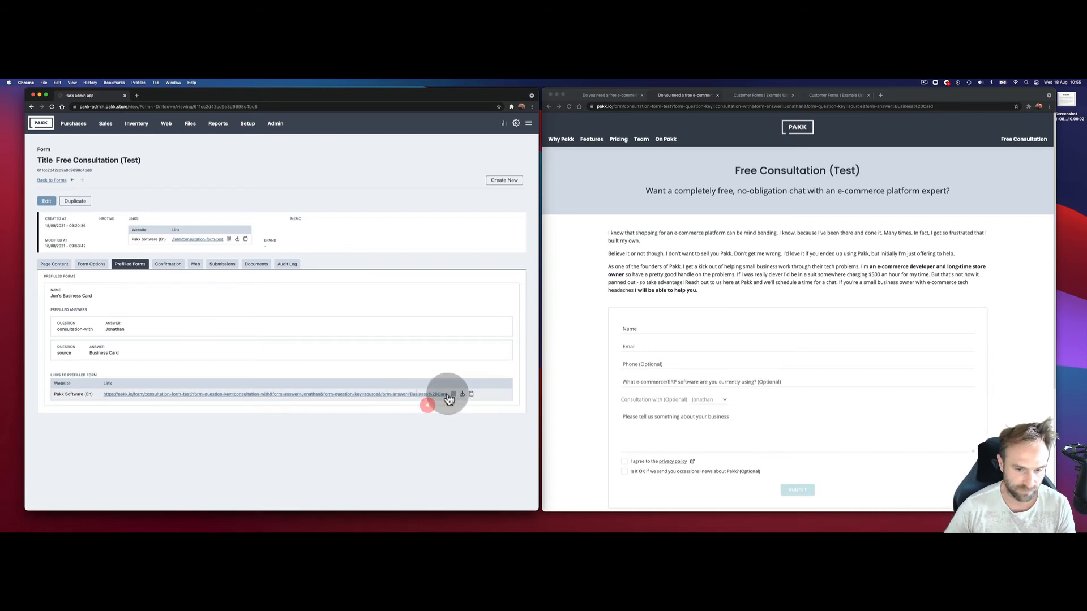
{"action": "left_click", "coordinate": [463, 395]}
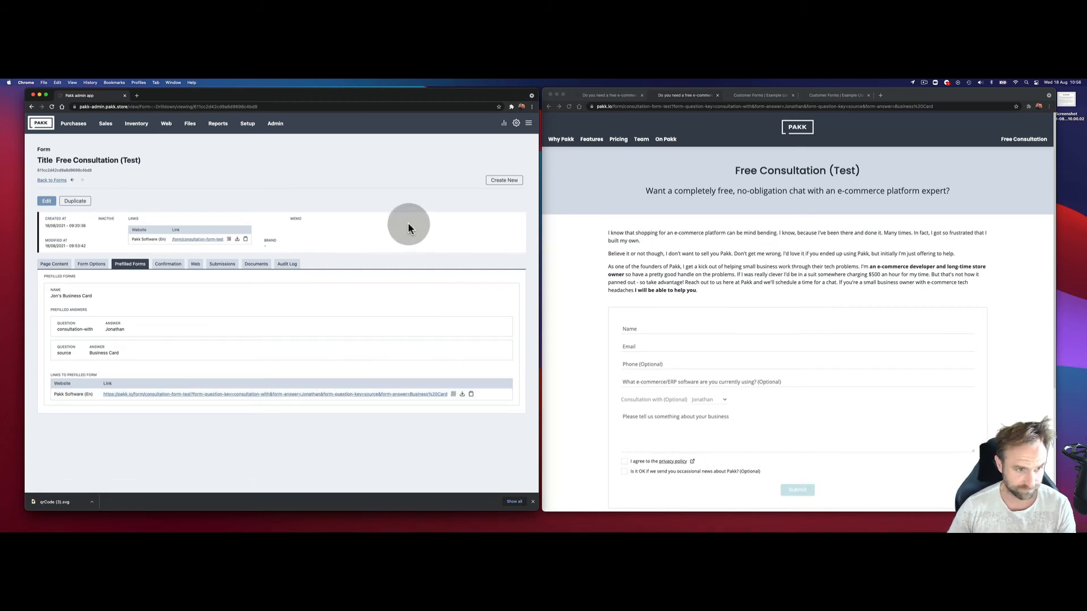
Step: Show the Confirmation settings: notification recipient, thank-you message and confirmation email
{"action": "scroll", "coordinate": [792, 448], "scroll_direction": "down", "scroll_amount": 2}
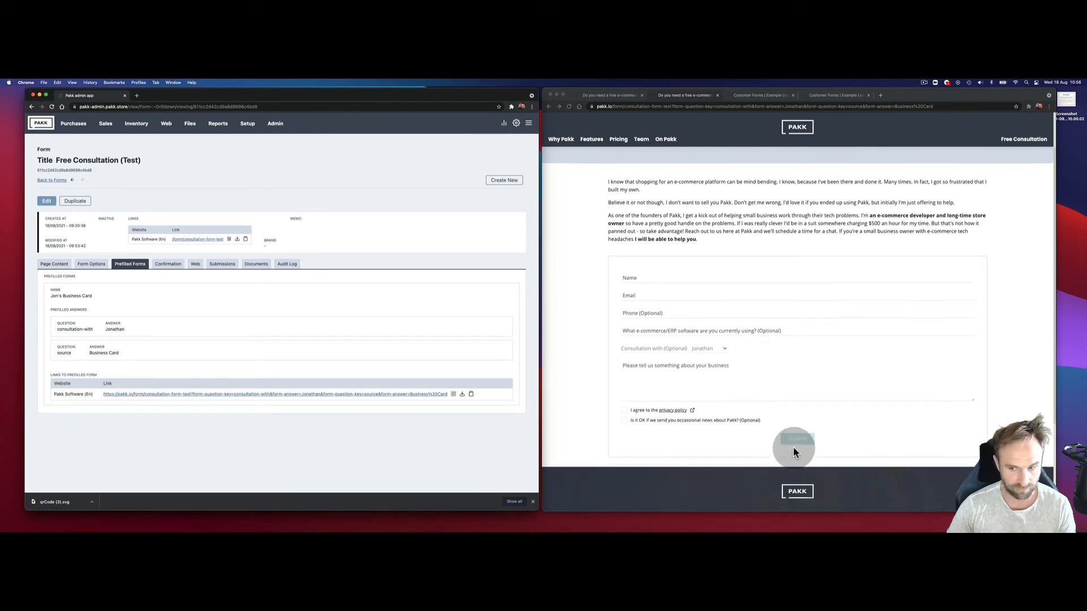
{"action": "left_click", "coordinate": [169, 266]}
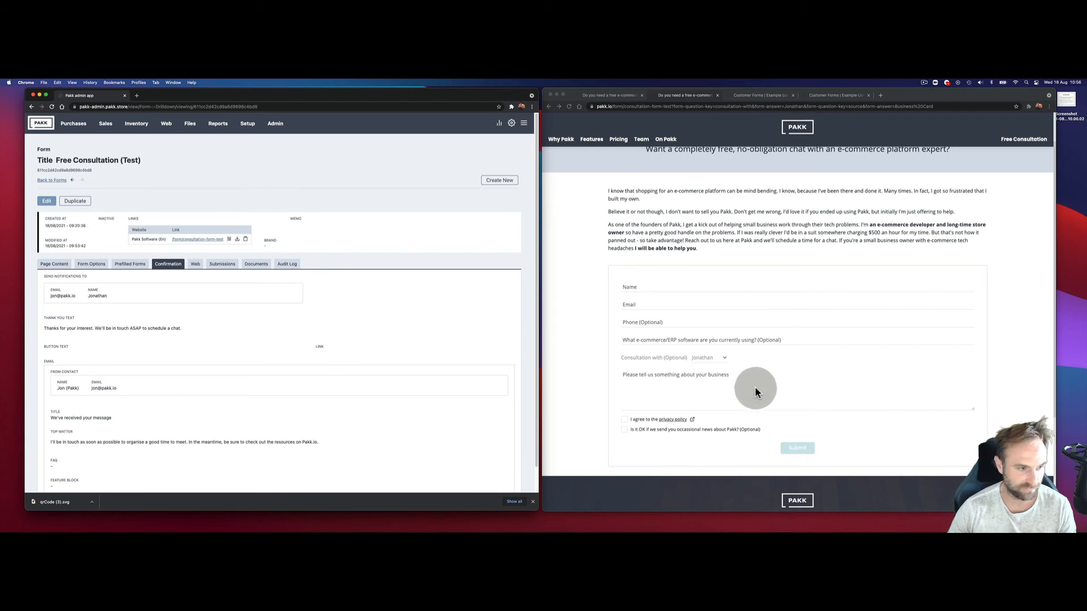
Step: Show the Web settings with slug consultation-form-test, SEO page title and landing page link
{"action": "scroll", "coordinate": [121, 335], "scroll_direction": "down", "scroll_amount": 2}
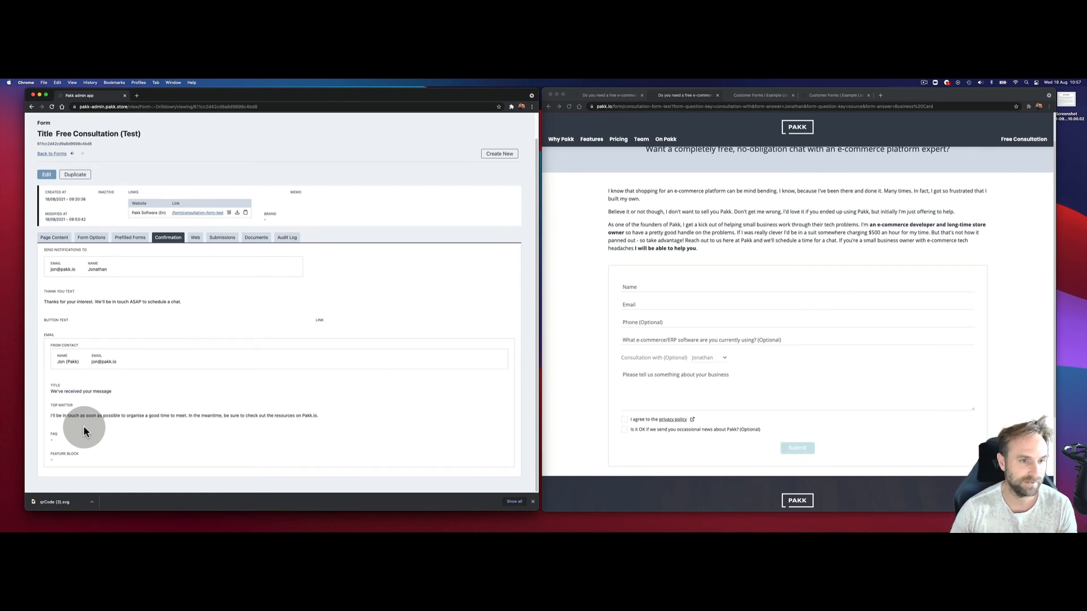
{"action": "scroll", "coordinate": [56, 454], "scroll_direction": "up", "scroll_amount": 2}
{"action": "left_click", "coordinate": [194, 267]}
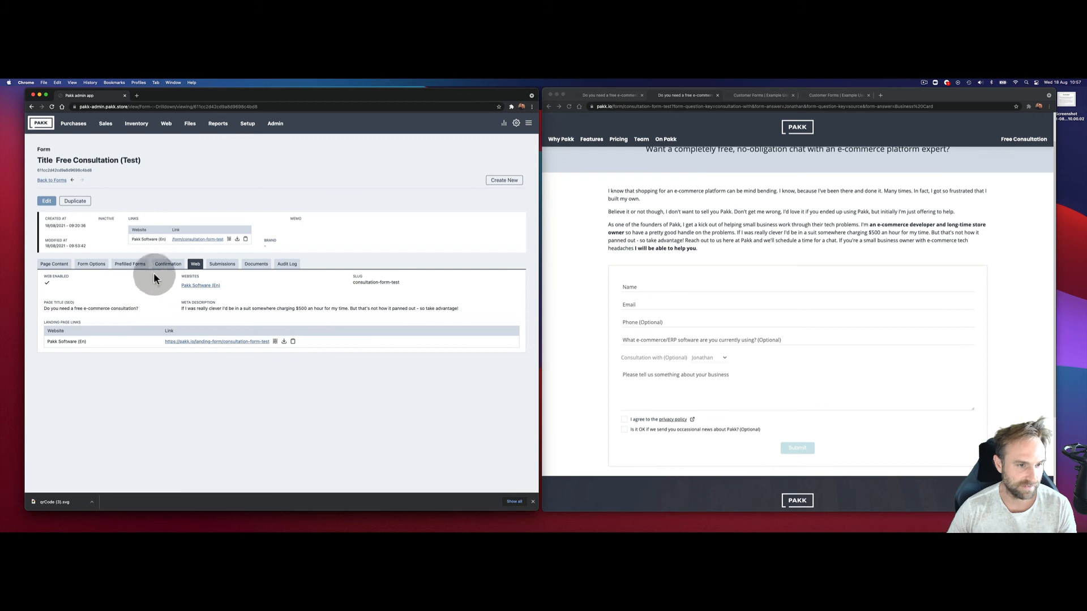
Step: Check this form's submissions, then open Admin > Form Submissions, which lists 0 records
{"action": "left_click", "coordinate": [224, 265]}
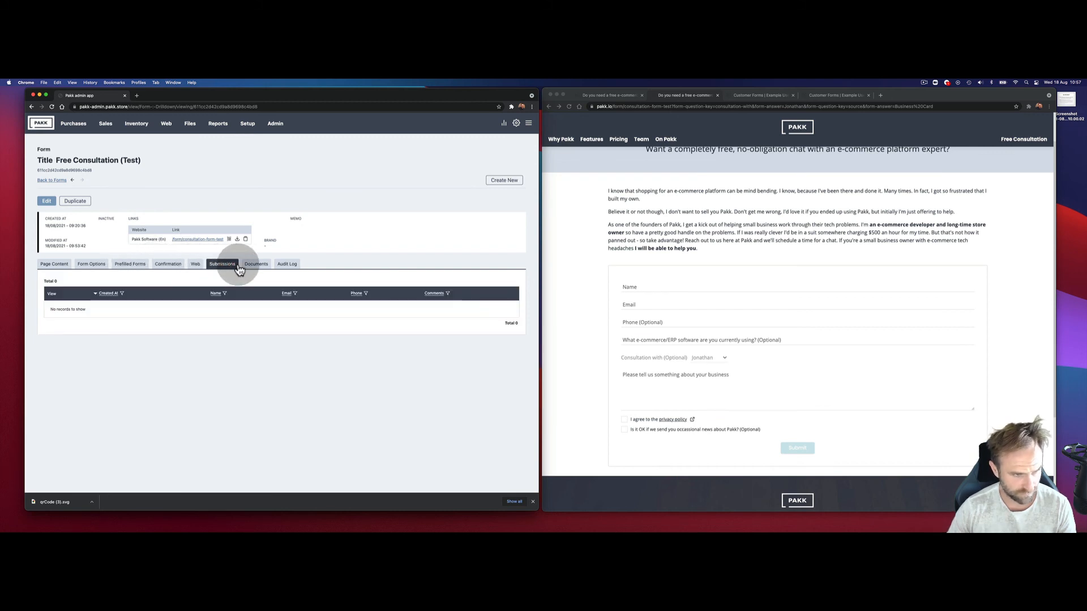
{"action": "left_click", "coordinate": [247, 125]}
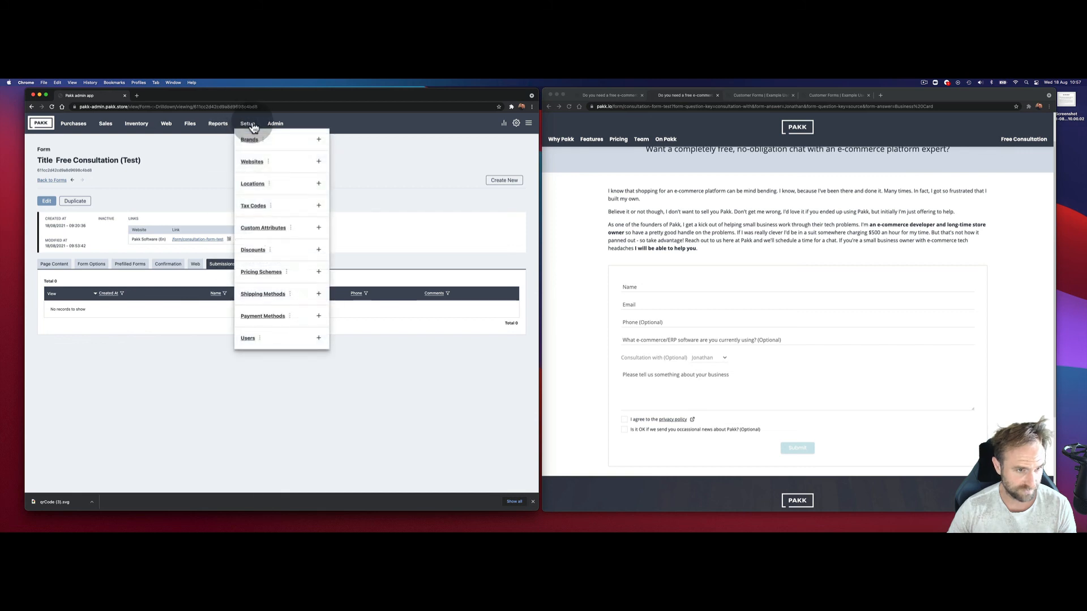
{"action": "left_click", "coordinate": [275, 125]}
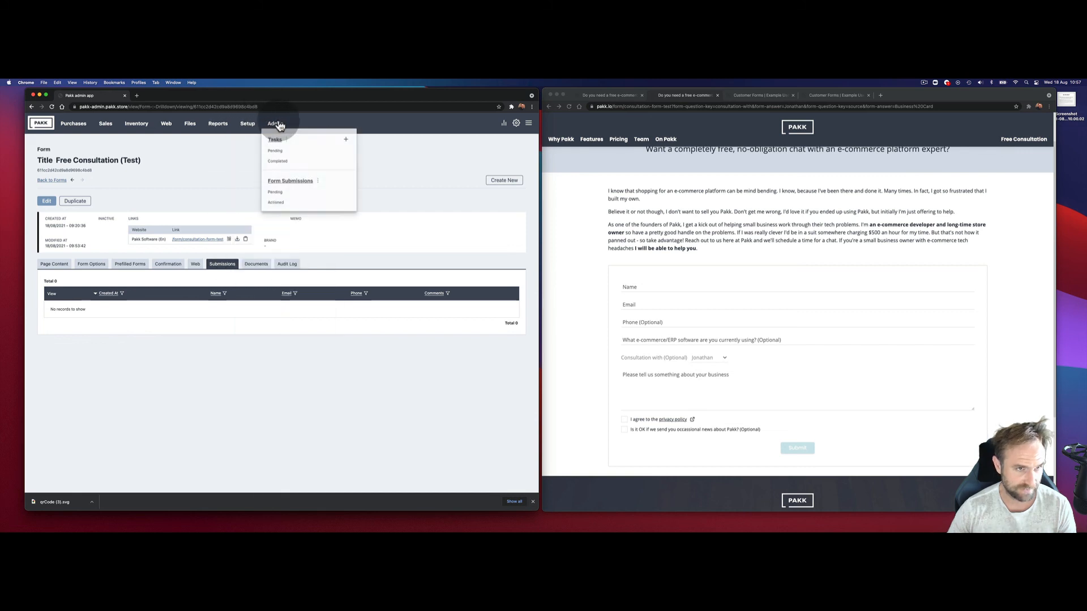
{"action": "left_click", "coordinate": [291, 182]}
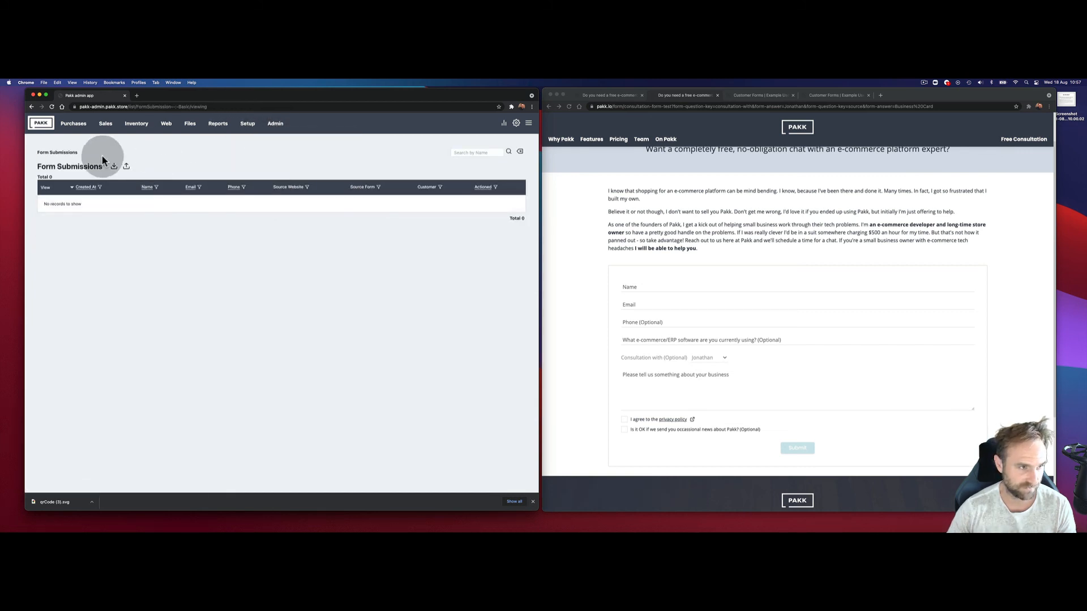
{"action": "left_click", "coordinate": [165, 124]}
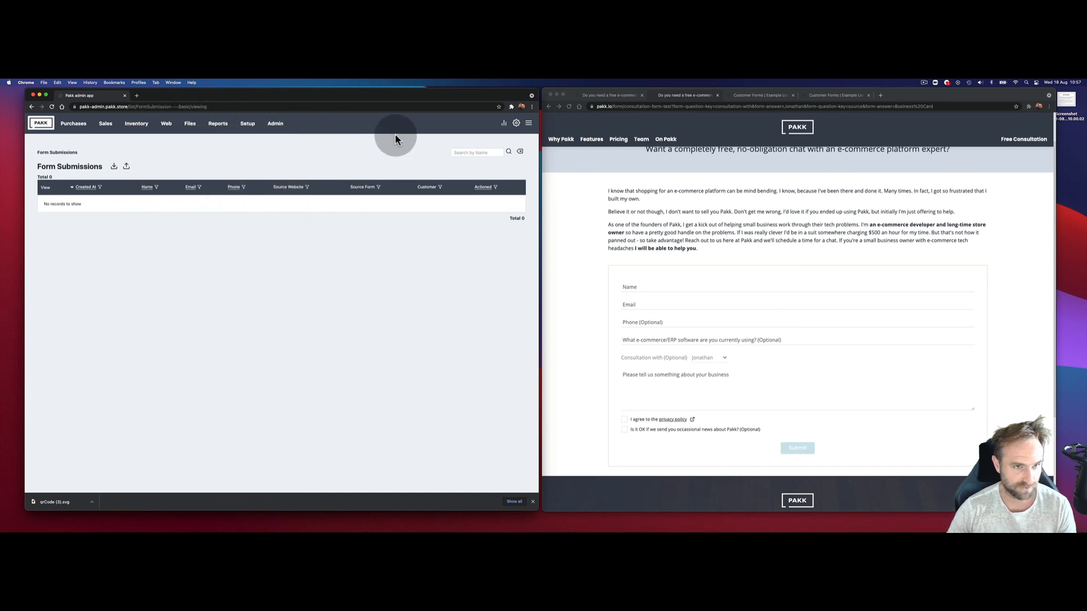
{"action": "left_click", "coordinate": [677, 286]}
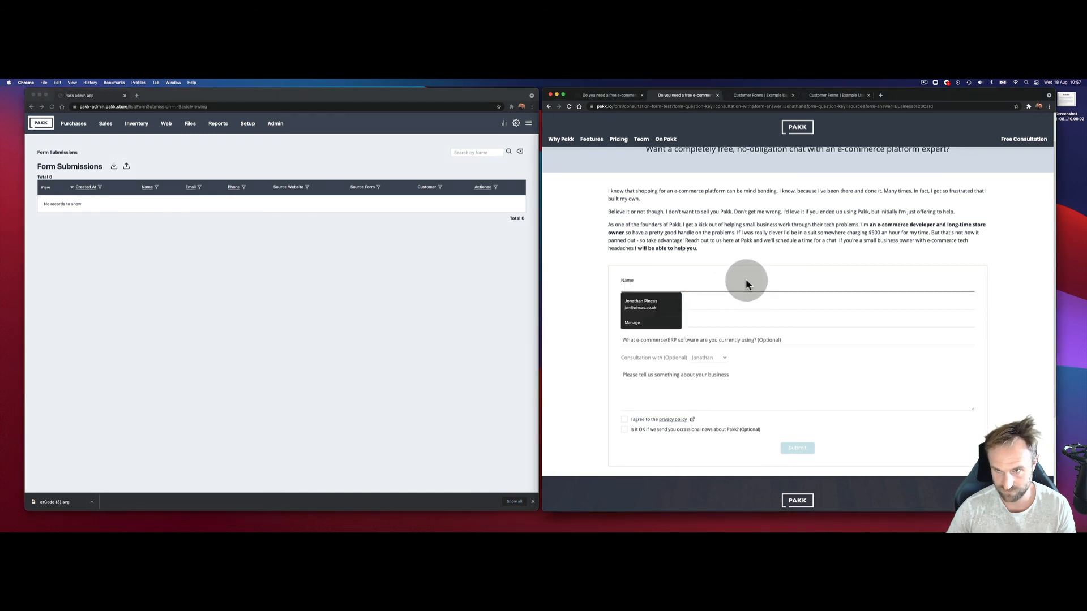
Step: Enter the test contact's name, email, phone and the software answer 'Actually - PAK'
{"action": "scroll", "coordinate": [743, 277], "scroll_direction": "up", "scroll_amount": 2}
{"action": "left_click", "coordinate": [700, 328]}
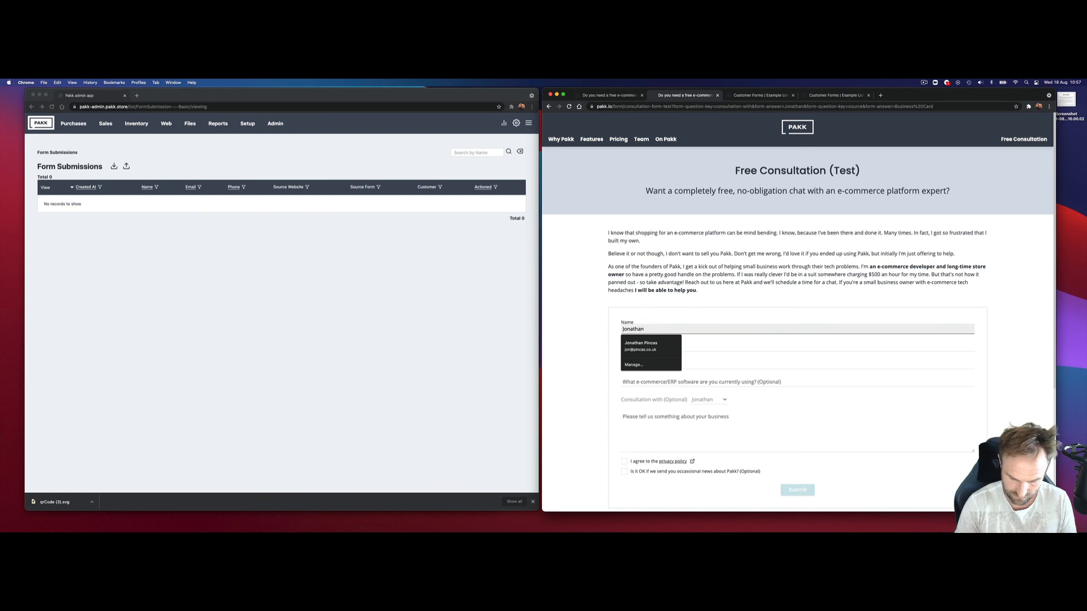
{"action": "left_click", "coordinate": [701, 341]}
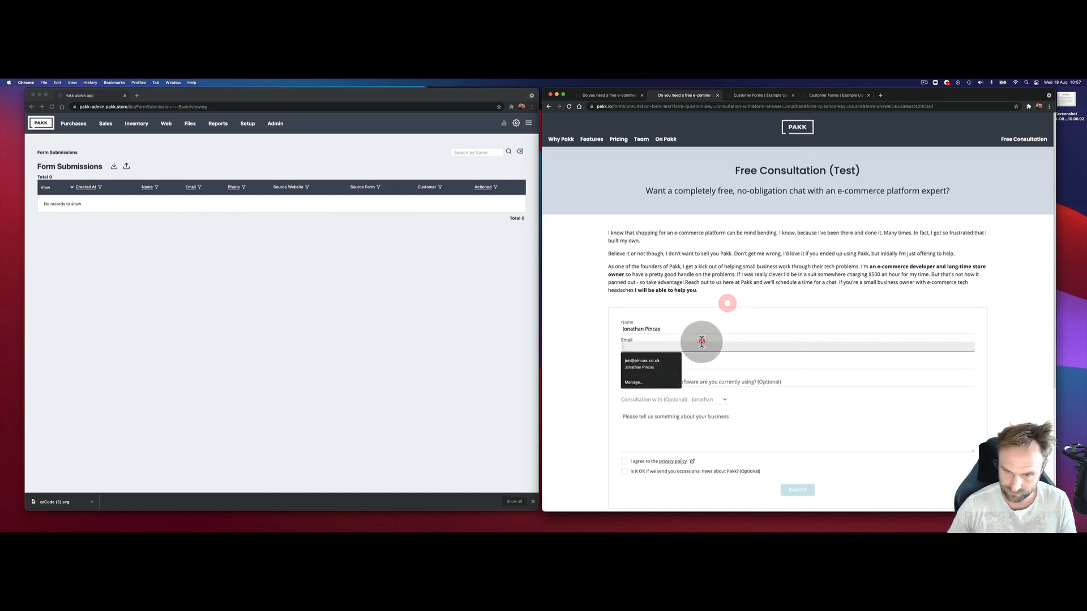
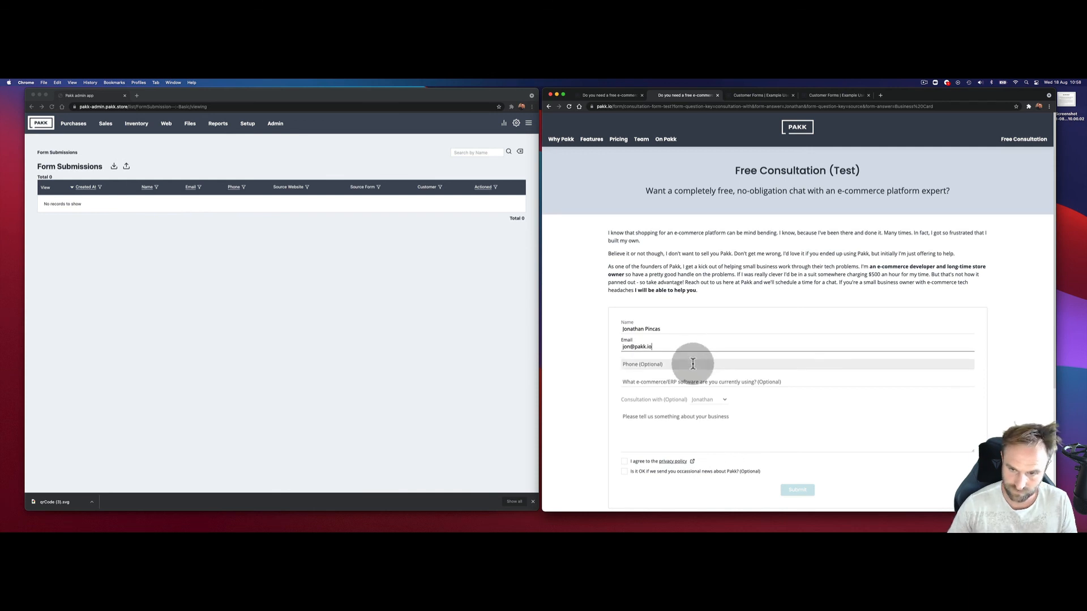
{"action": "left_click", "coordinate": [693, 363]}
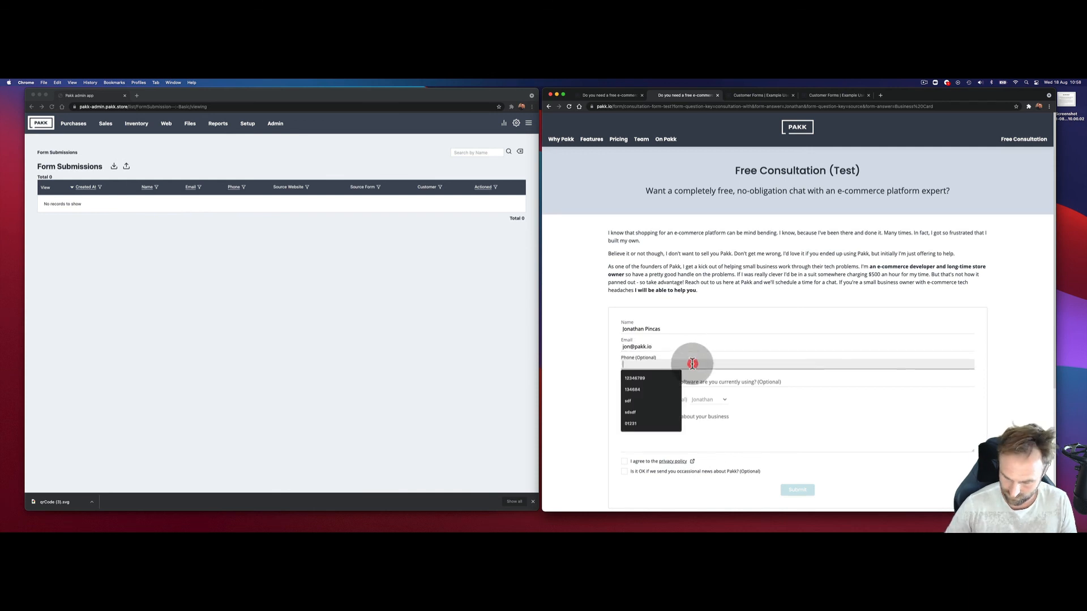
{"action": "type", "text": "123456"}
{"action": "left_click", "coordinate": [698, 382]}
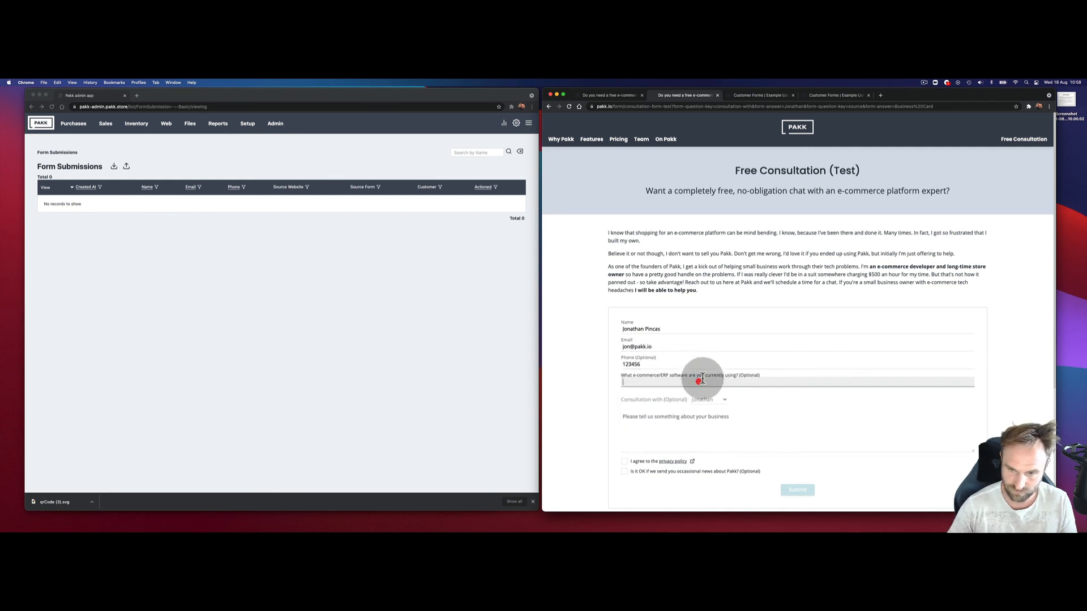
{"action": "scroll", "coordinate": [700, 376], "scroll_direction": "down", "scroll_amount": 2}
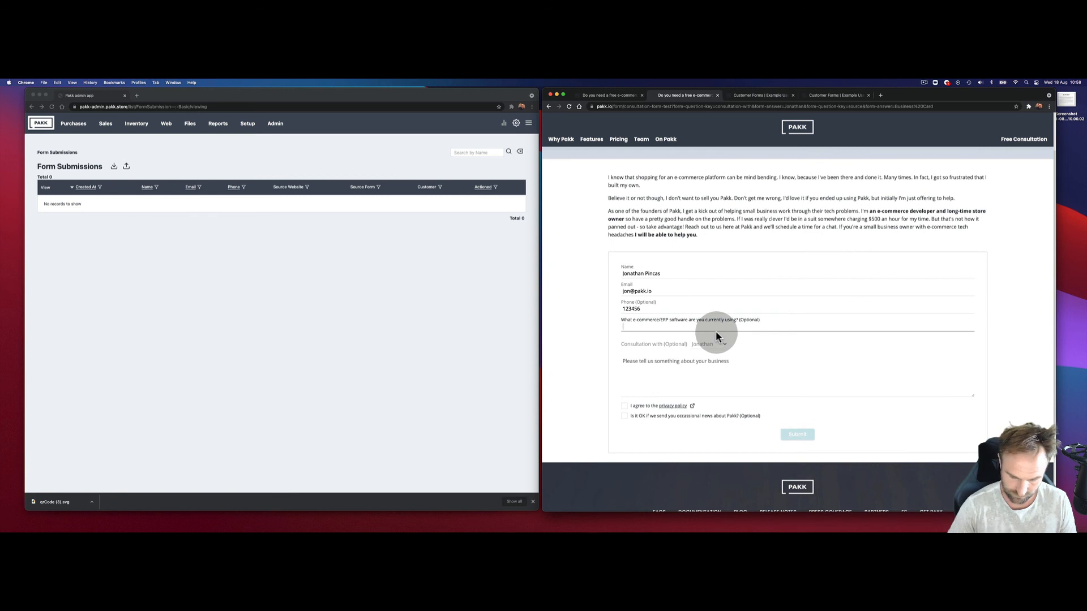
{"action": "type", "text": "Actually - PAK"}
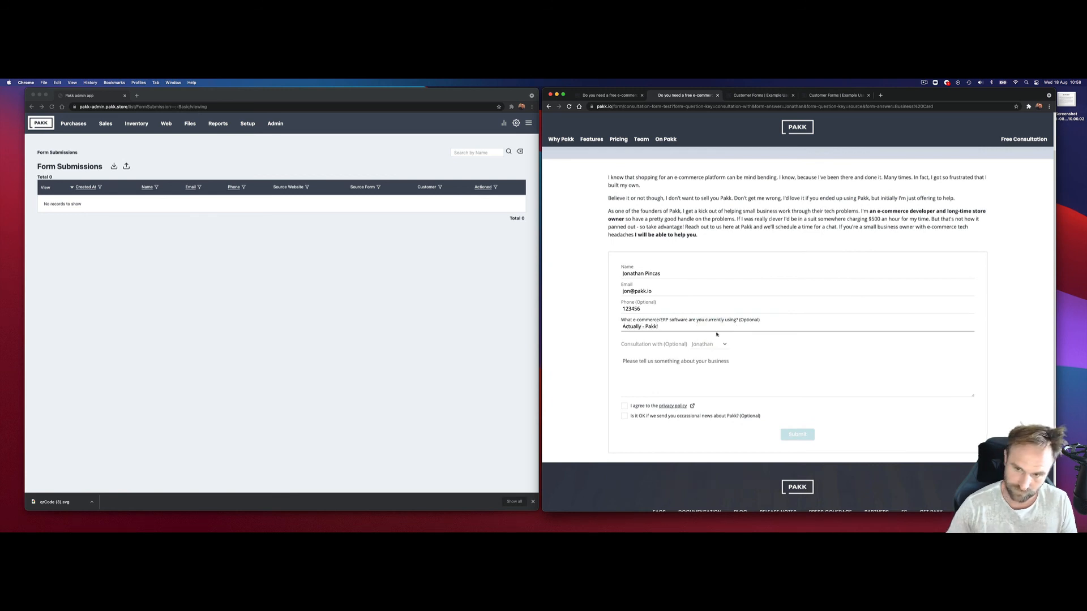
{"action": "left_click", "coordinate": [699, 344]}
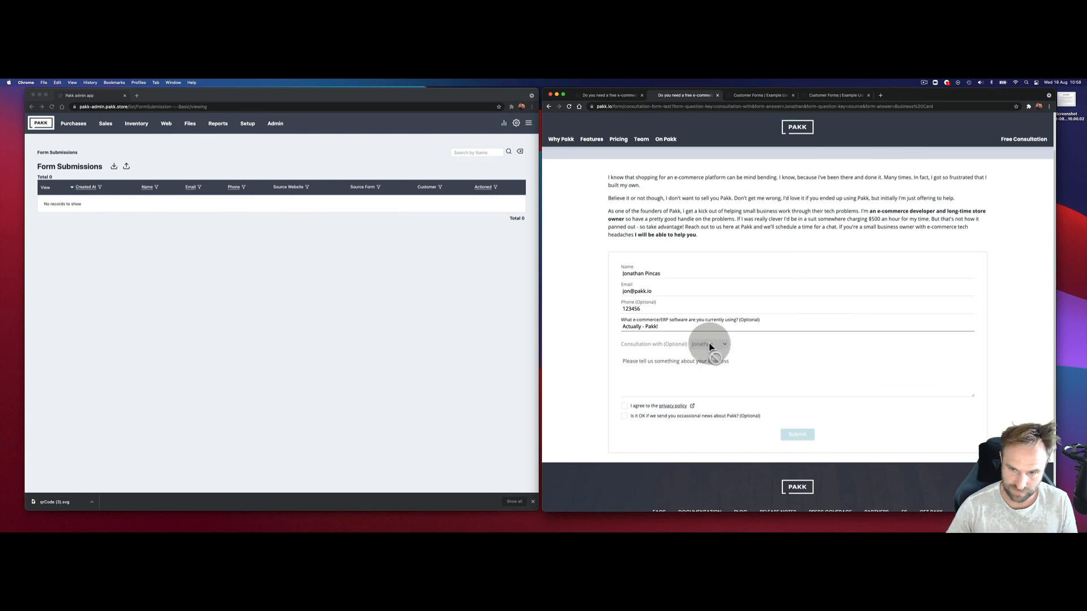
Step: Add the comment 'This is just a test submission', tick privacy and news boxes, and submit
{"action": "left_click", "coordinate": [700, 375]}
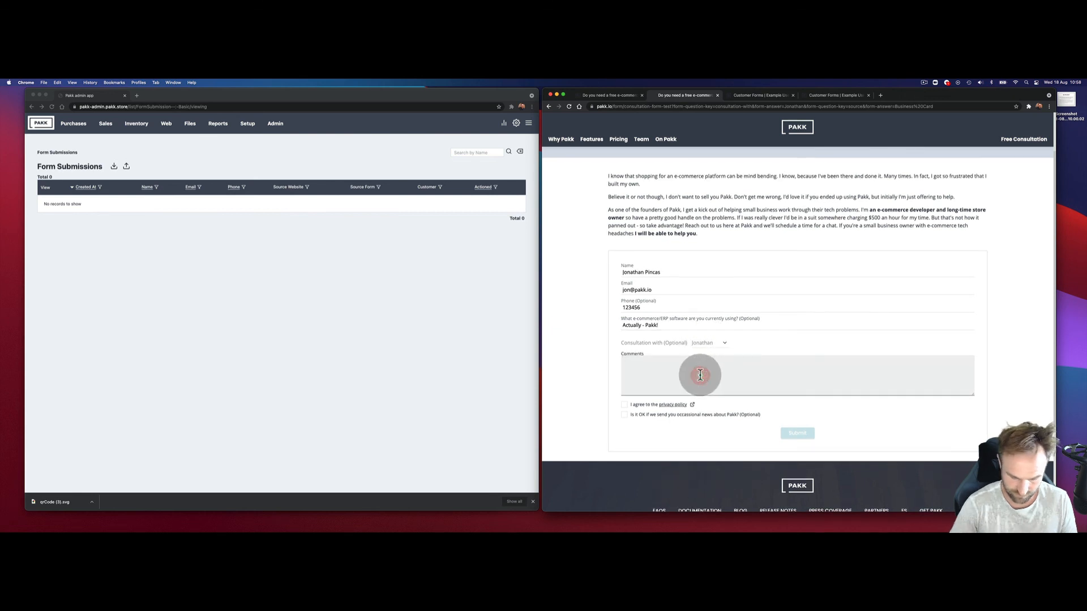
{"action": "type", "text": "This is just a te"}
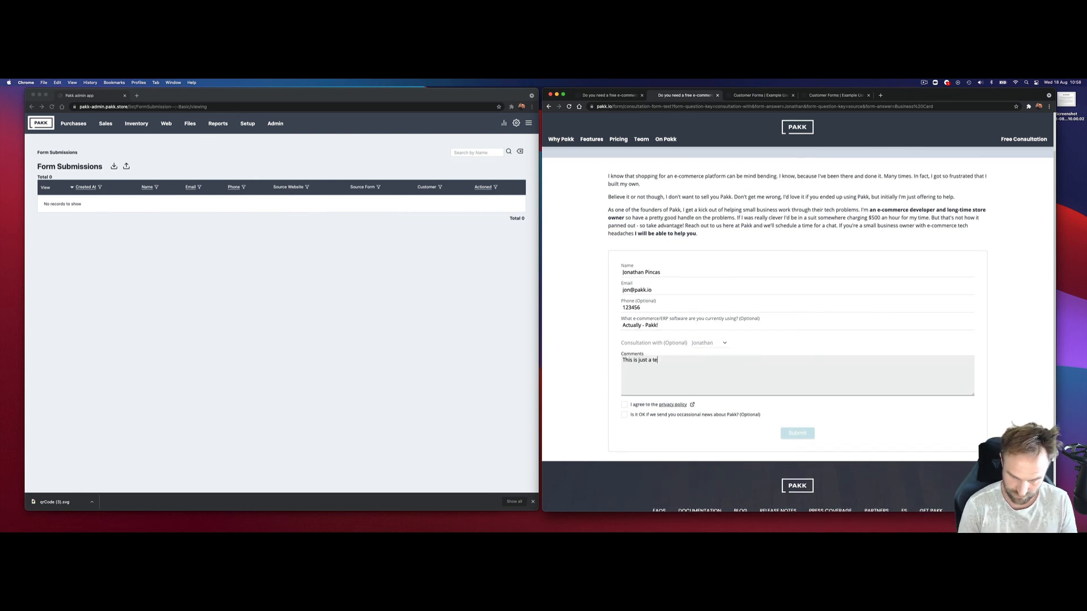
{"action": "type", "text": "st submission"}
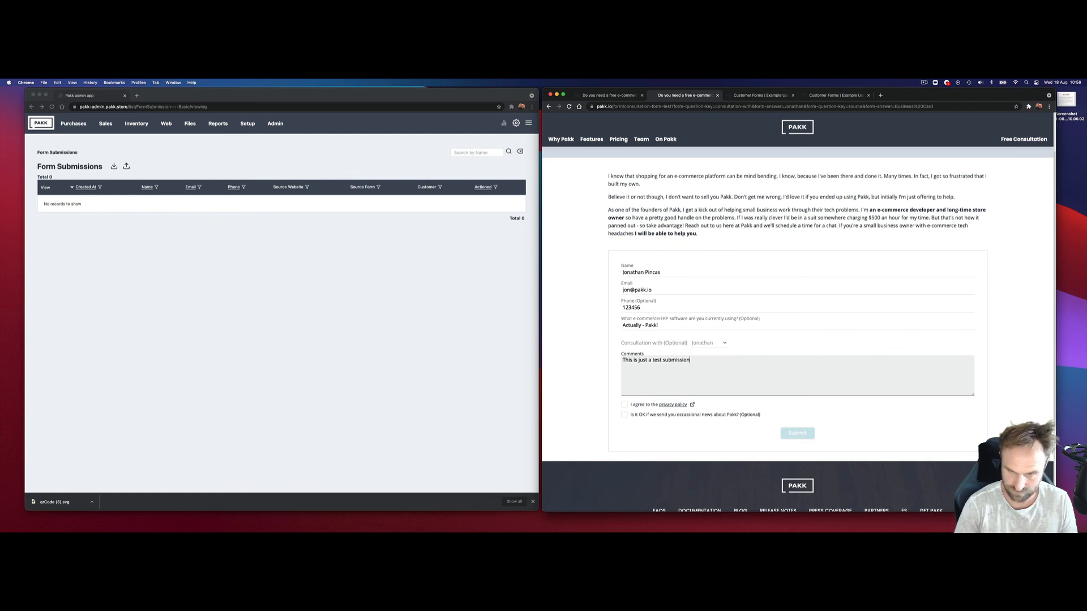
{"action": "left_click", "coordinate": [715, 406]}
{"action": "left_click", "coordinate": [624, 405]}
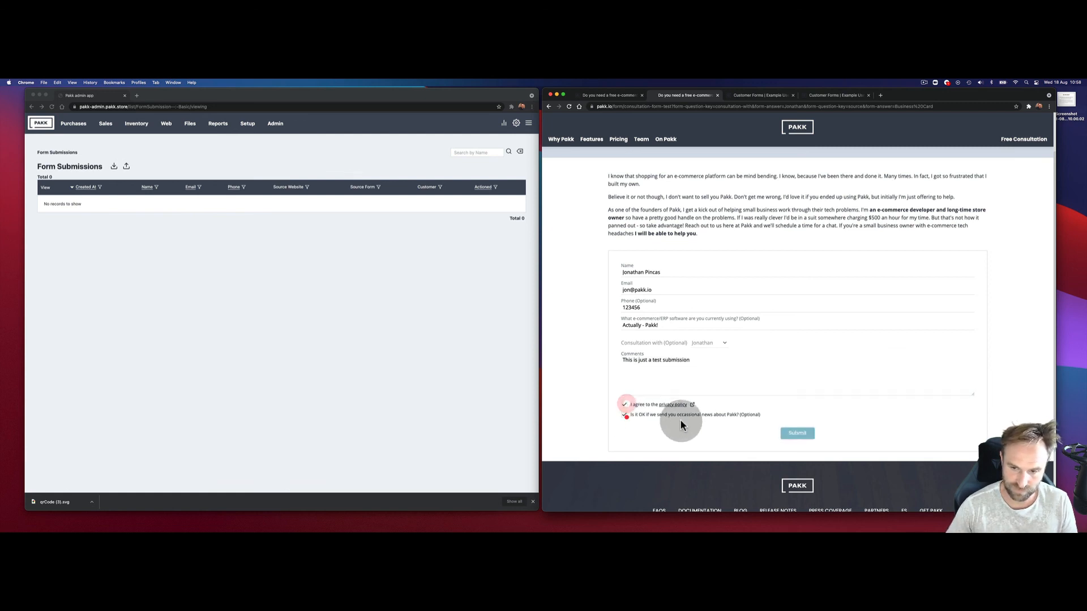
{"action": "left_click", "coordinate": [625, 415]}
{"action": "left_click", "coordinate": [797, 433]}
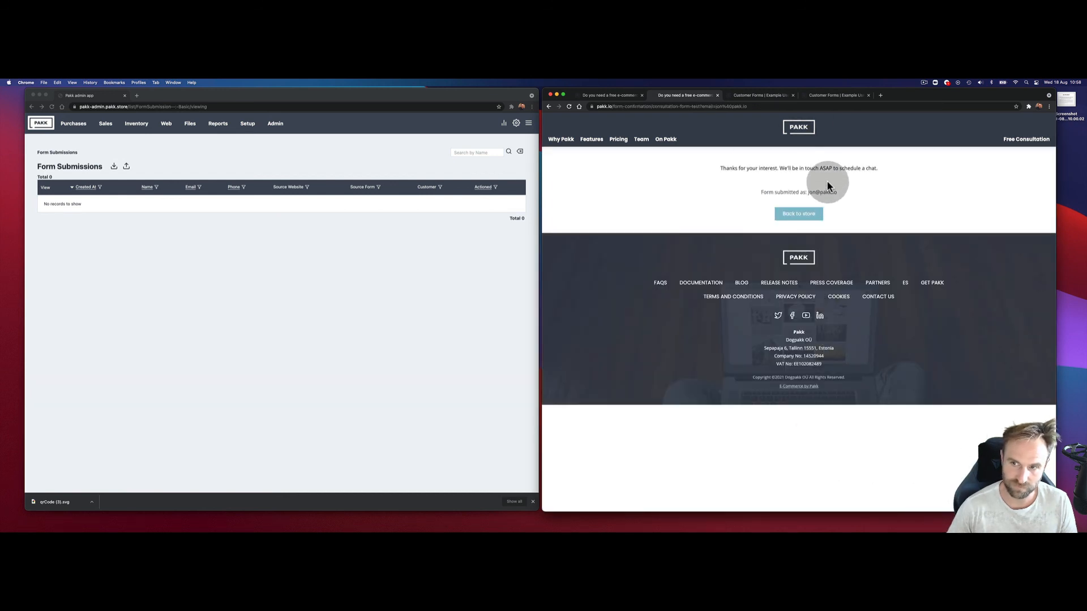
{"action": "left_click", "coordinate": [259, 271]}
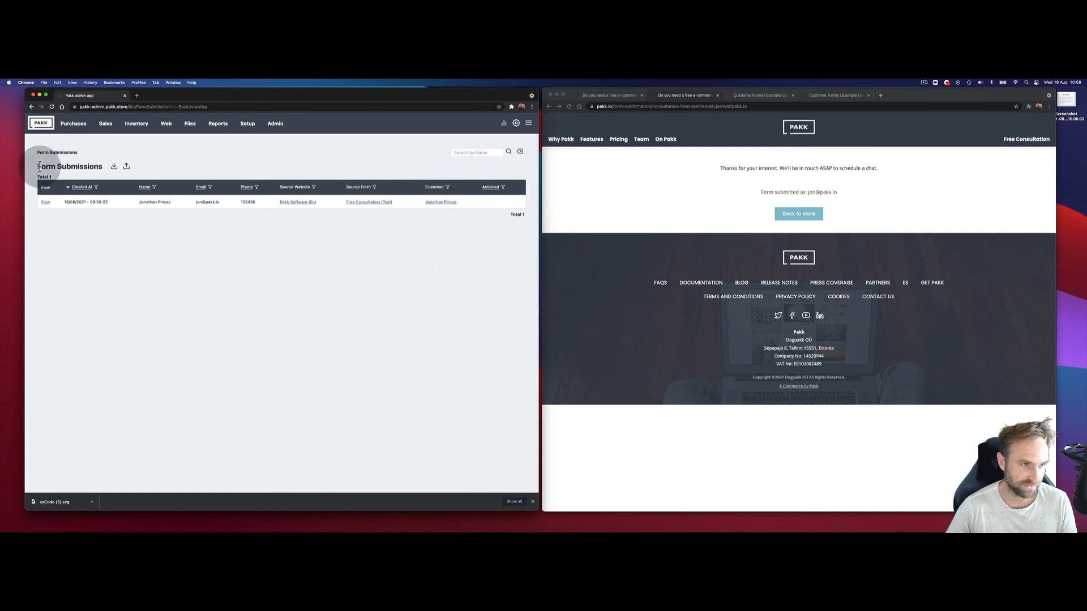
Step: Open the new Free Consultation (Test) submission's detail record from Form Submissions
{"action": "left_click", "coordinate": [45, 203]}
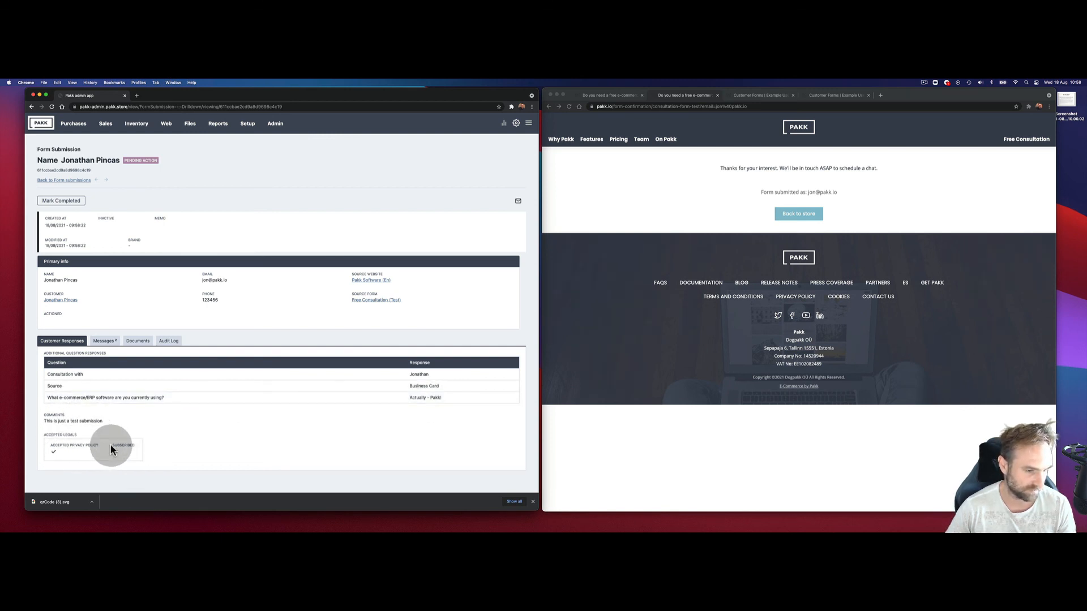
Step: Check the submission's Messages, then open its Audit Log entry and review the SUBMIT-FORM data
{"action": "left_click", "coordinate": [110, 343]}
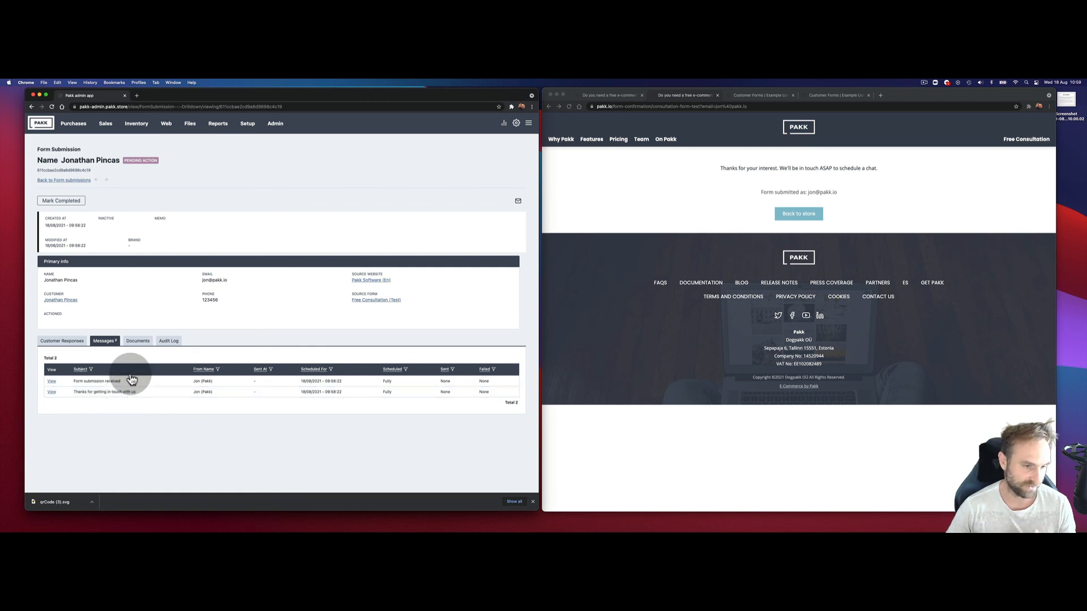
{"action": "left_click", "coordinate": [168, 341]}
{"action": "left_click", "coordinate": [52, 393]}
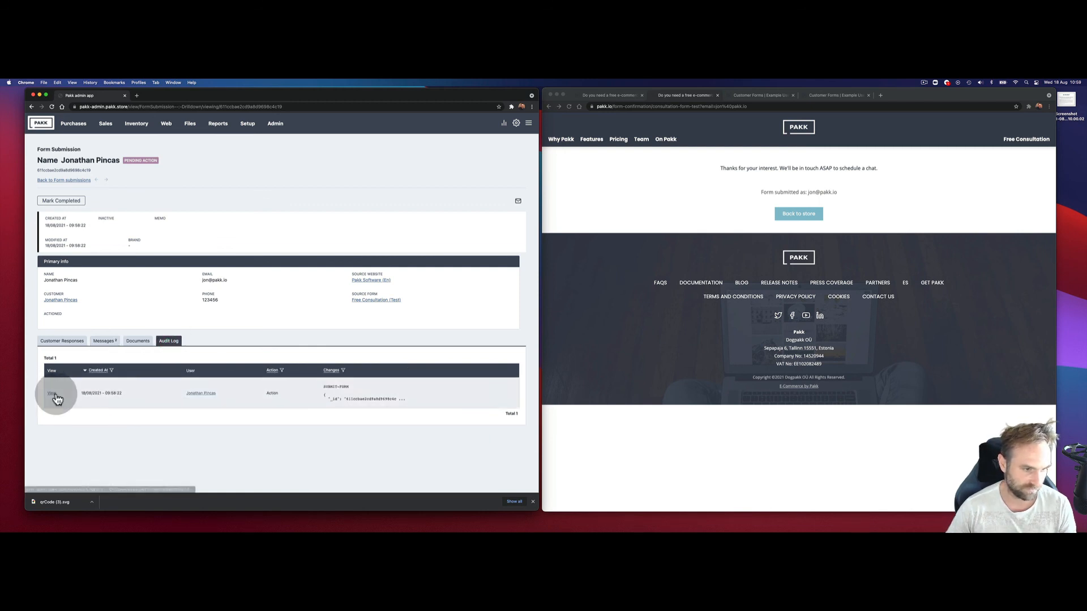
{"action": "scroll", "coordinate": [195, 340], "scroll_direction": "down", "scroll_amount": 3}
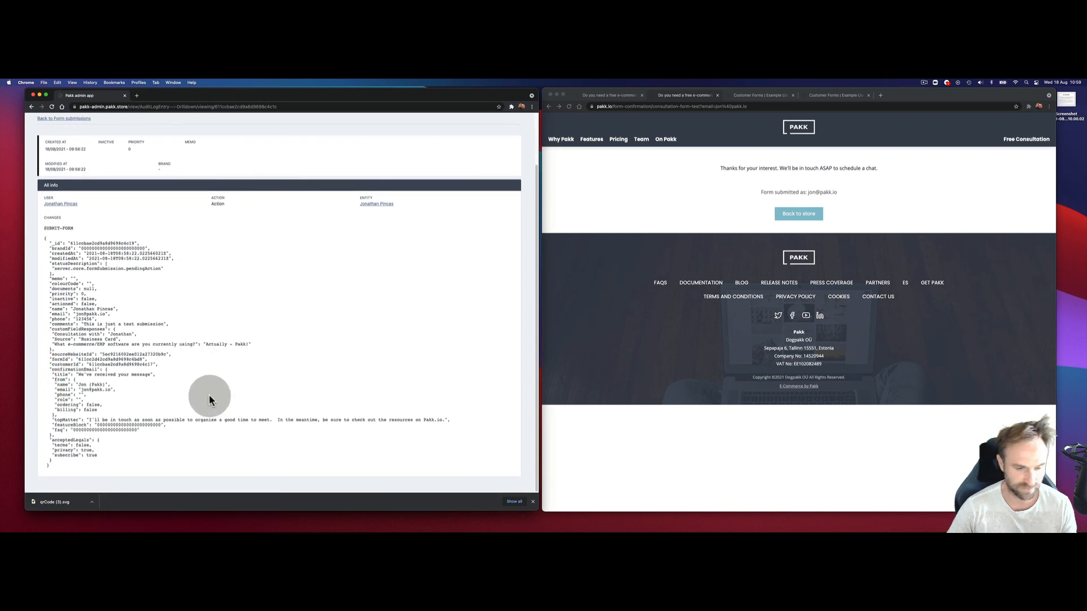
{"action": "scroll", "coordinate": [209, 395], "scroll_direction": "up", "scroll_amount": 2}
{"action": "scroll", "coordinate": [206, 388], "scroll_direction": "down", "scroll_amount": 2}
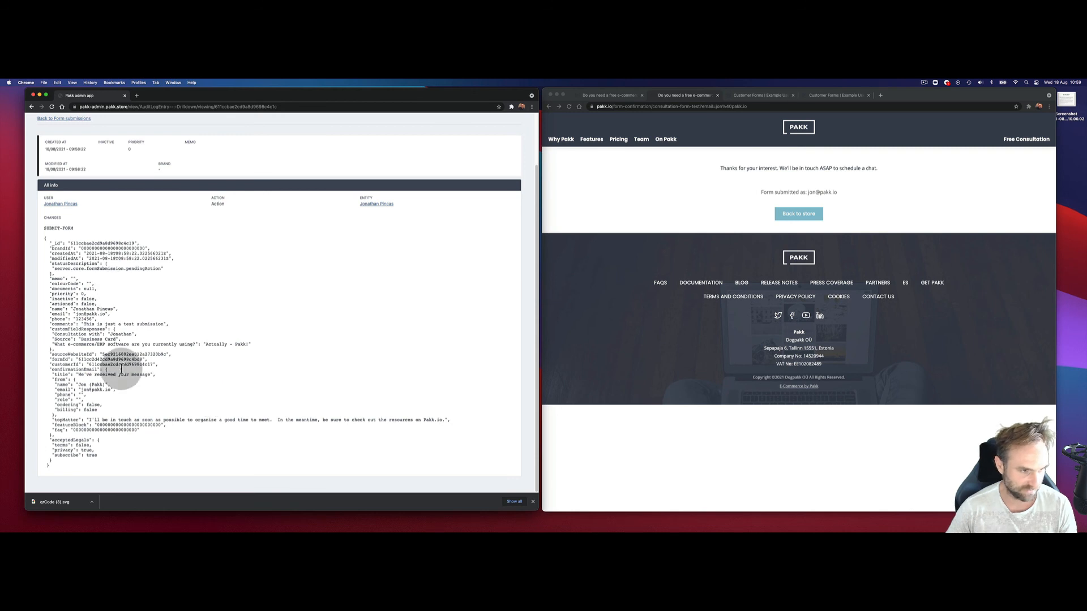
{"action": "scroll", "coordinate": [212, 344], "scroll_direction": "up", "scroll_amount": 2}
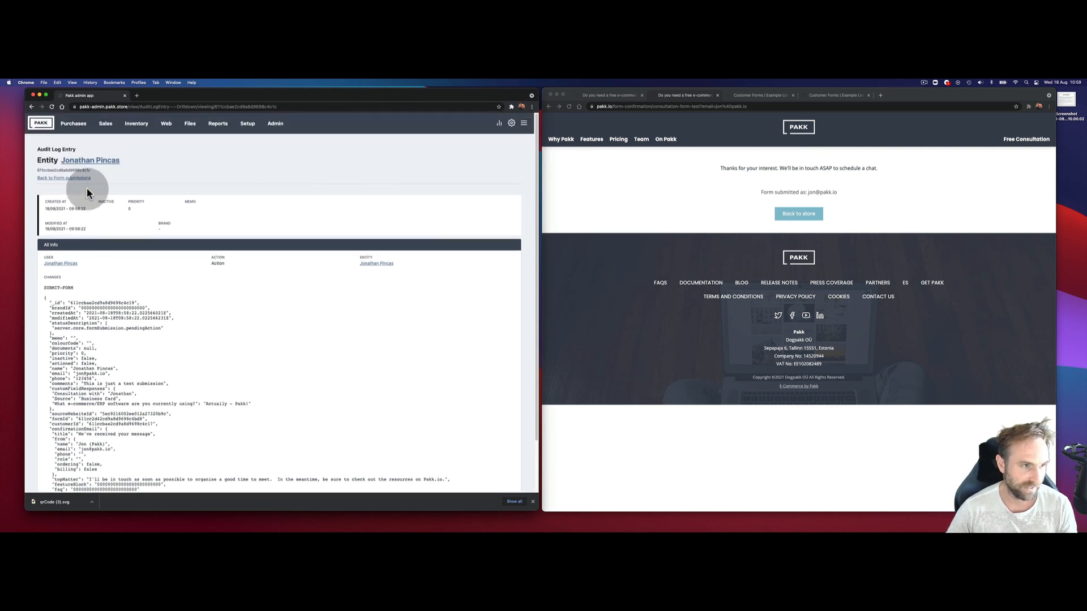
{"action": "left_click", "coordinate": [137, 124]}
Step: Show the Submissions tab of the Free Consultation (Test) form and screenshot its single test entry
{"action": "left_click", "coordinate": [166, 123]}
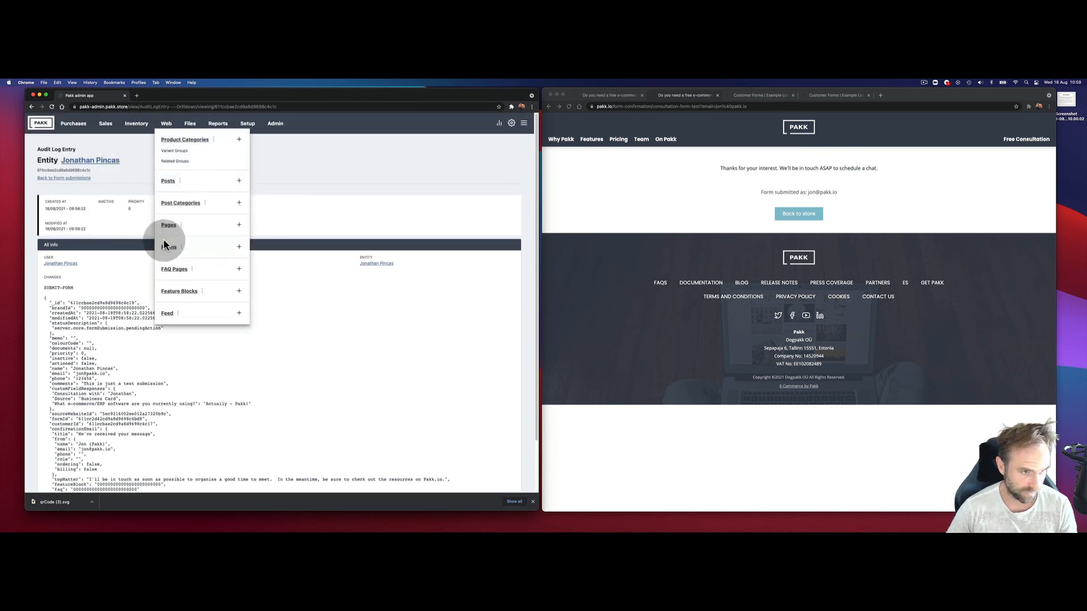
{"action": "left_click", "coordinate": [166, 243]}
{"action": "left_click", "coordinate": [45, 230]}
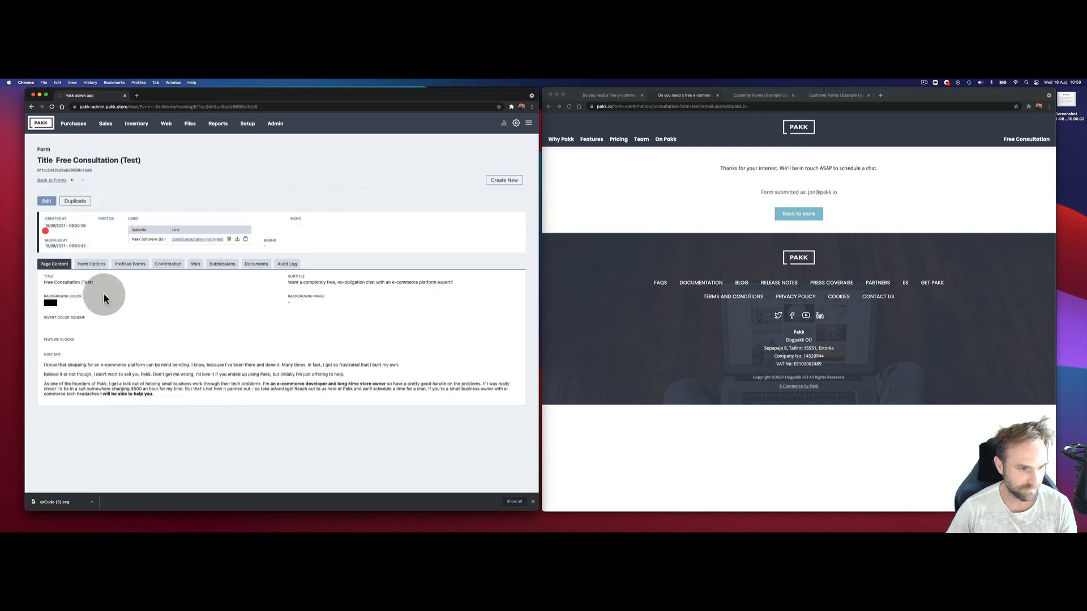
{"action": "left_click", "coordinate": [221, 264]}
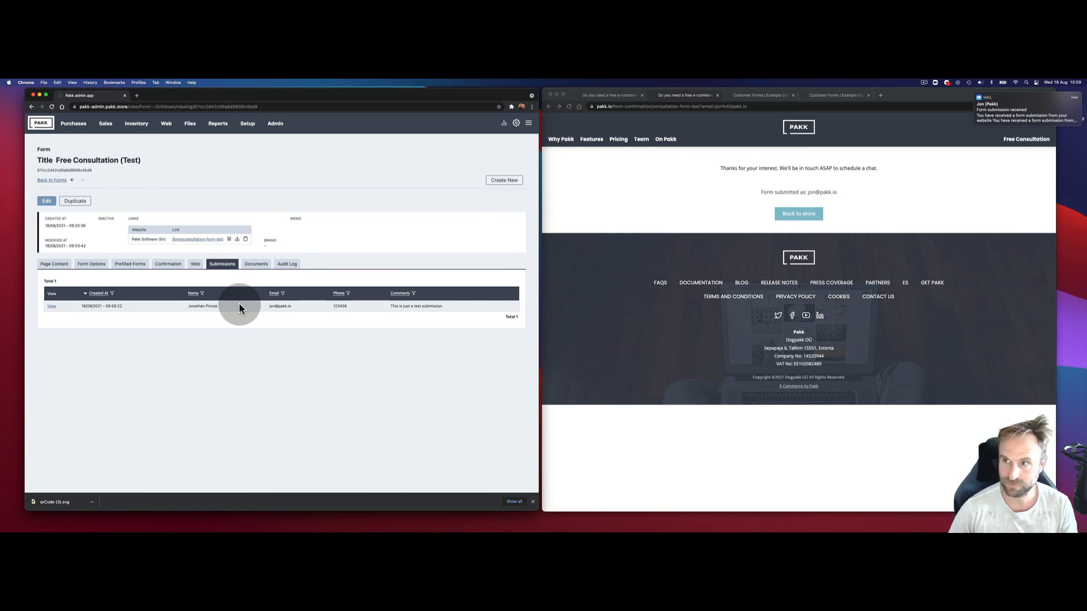
{"action": "key", "text": "super+shift+3"}
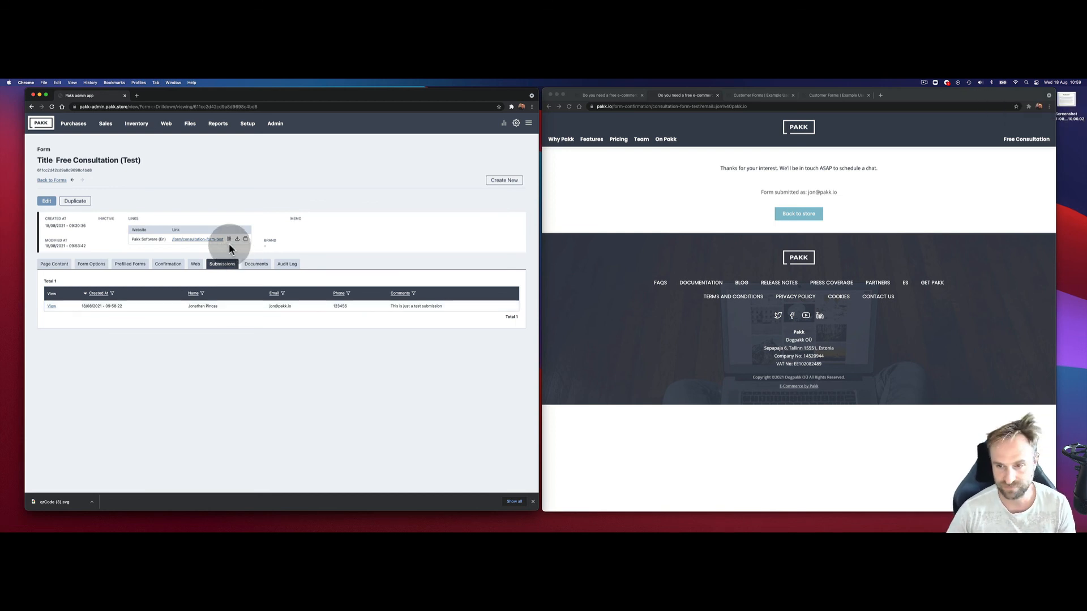